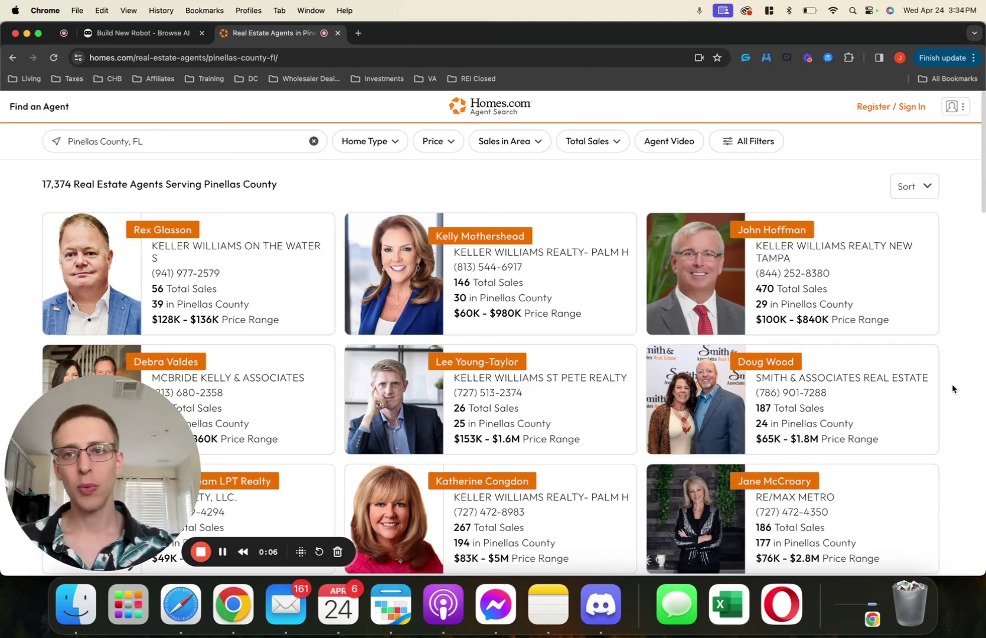
- Switch to the 'Build New Robot - Browse AI' tab in Chrome
click(134, 39)
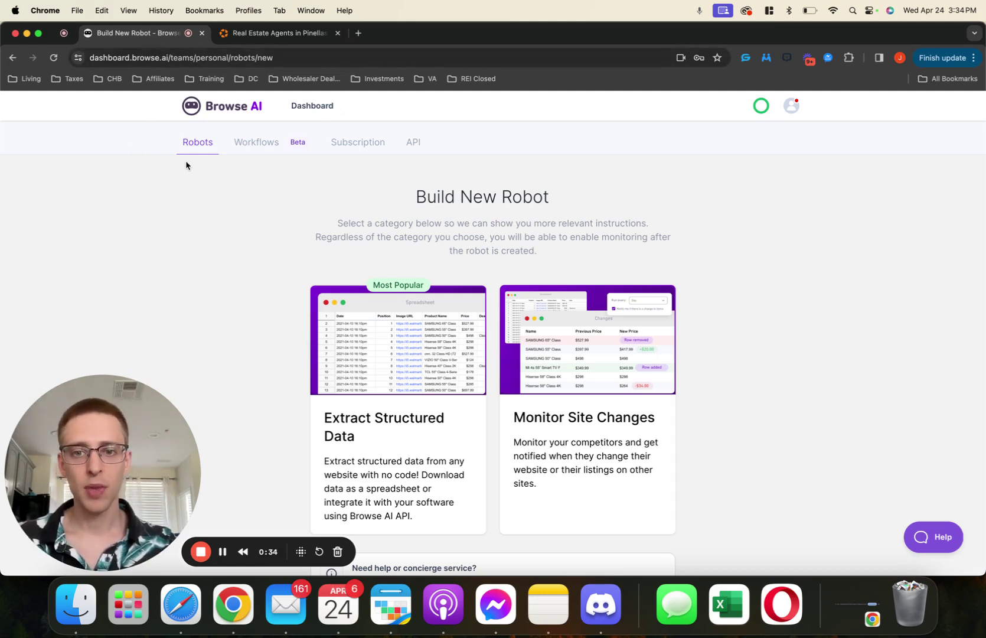
- Return to the 'Real Estate Agents in Pinellas' Homes.com tab
click(273, 34)
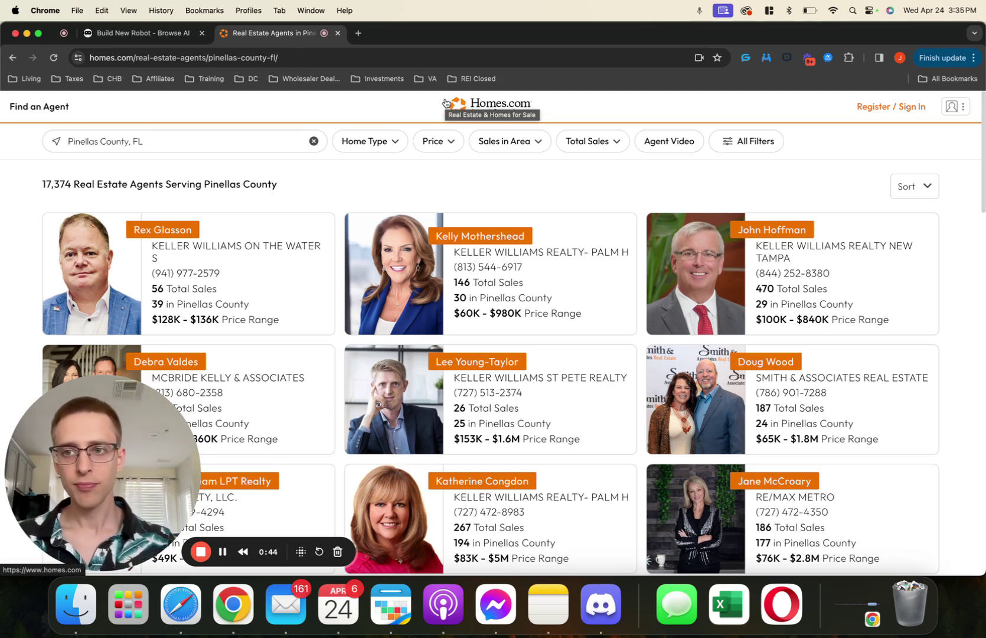
click(505, 106)
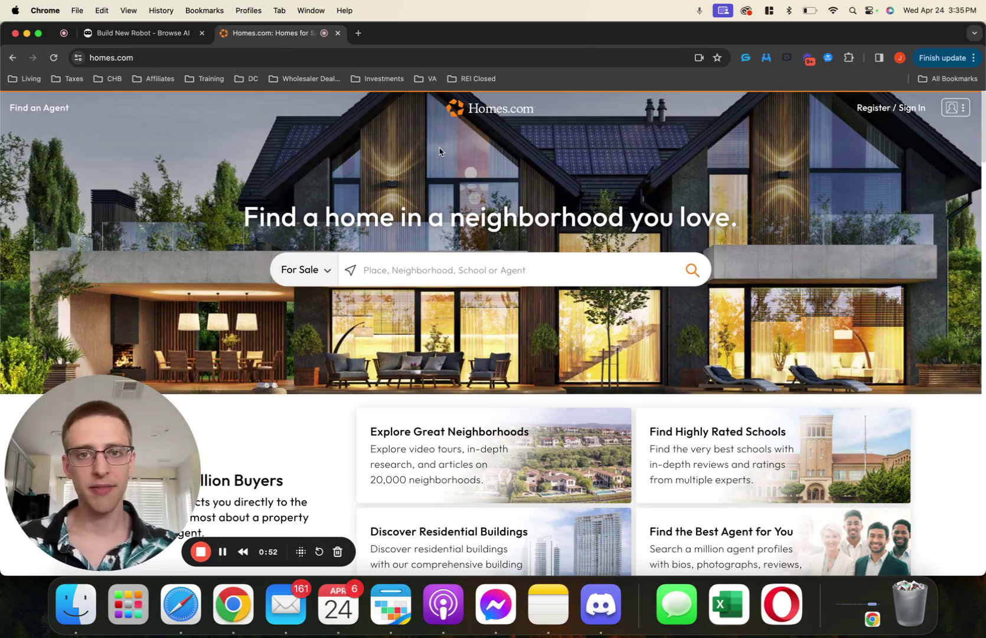
click(37, 115)
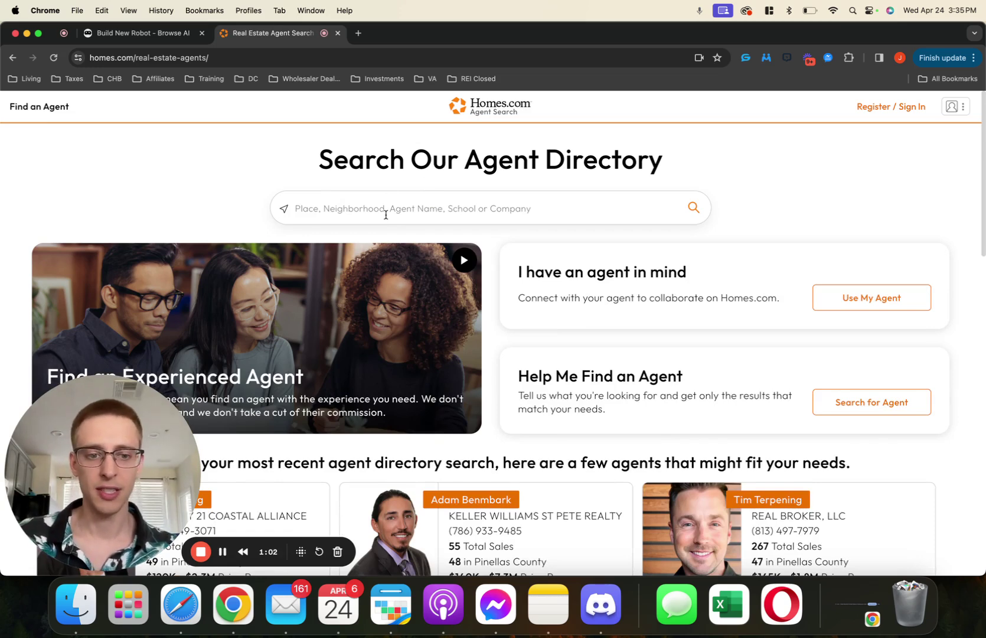
click(385, 215)
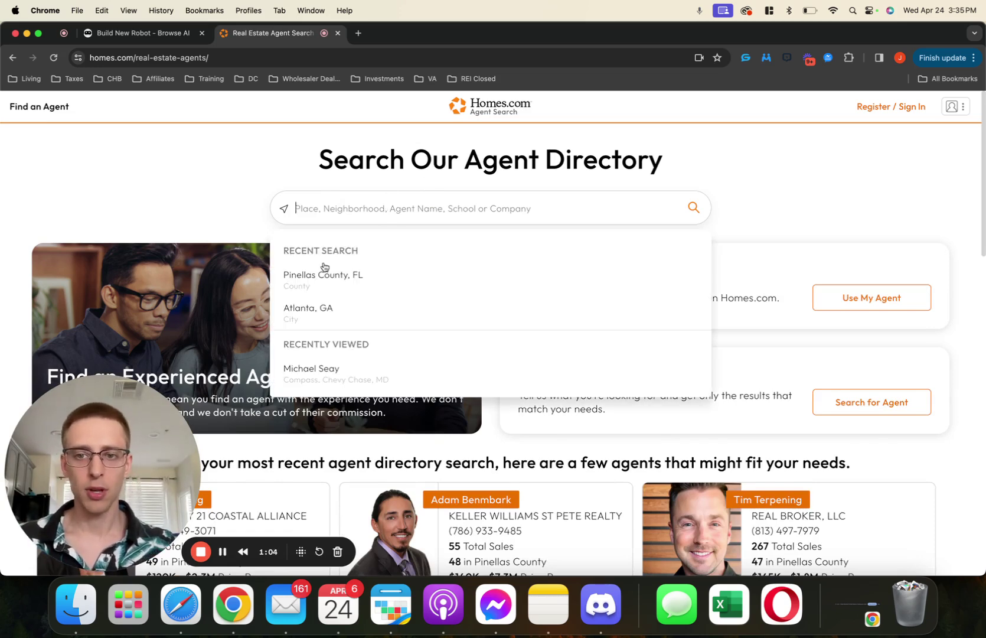
click(315, 278)
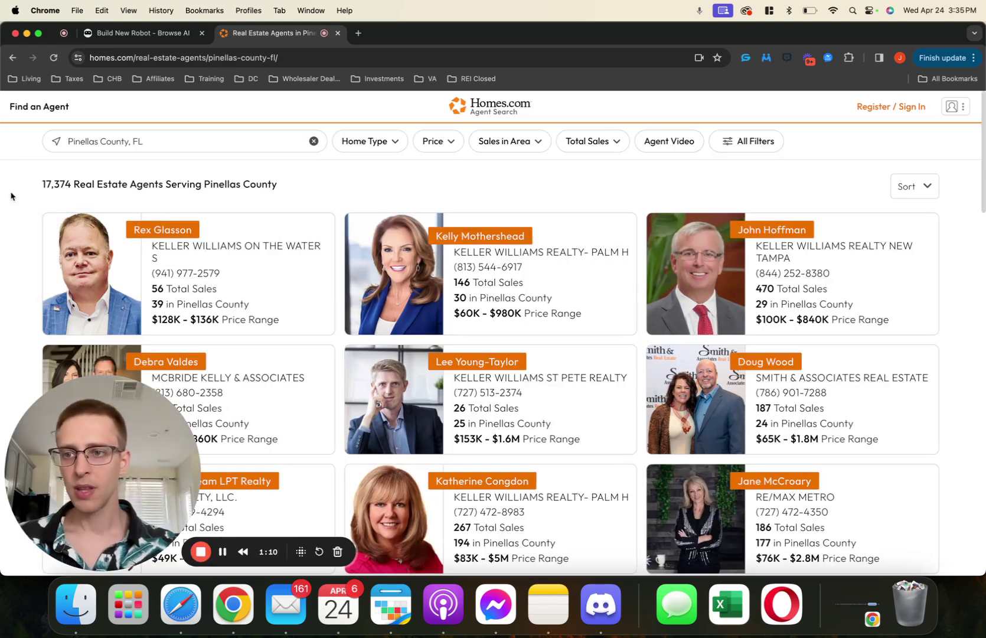
drag(41, 185, 68, 185)
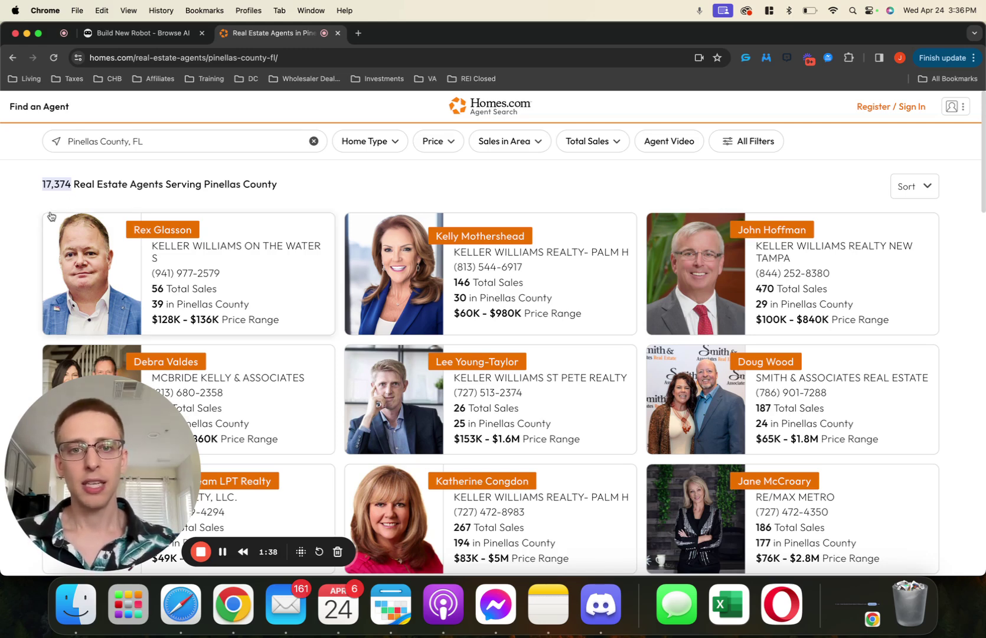
click(370, 143)
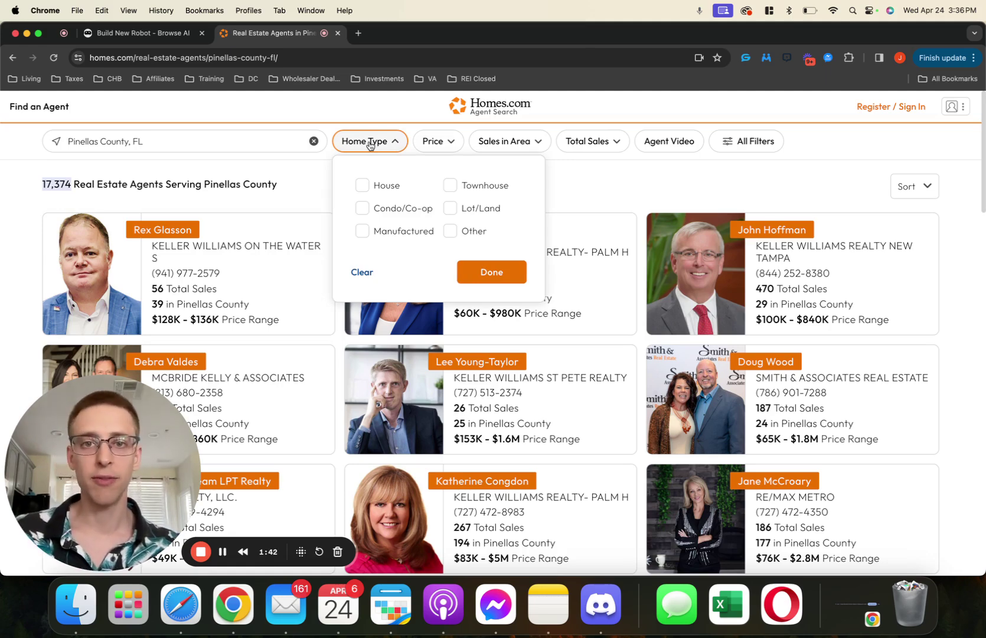
- Limit the home types to House, Townhouse and Lot/Land
click(366, 188)
click(450, 185)
click(451, 209)
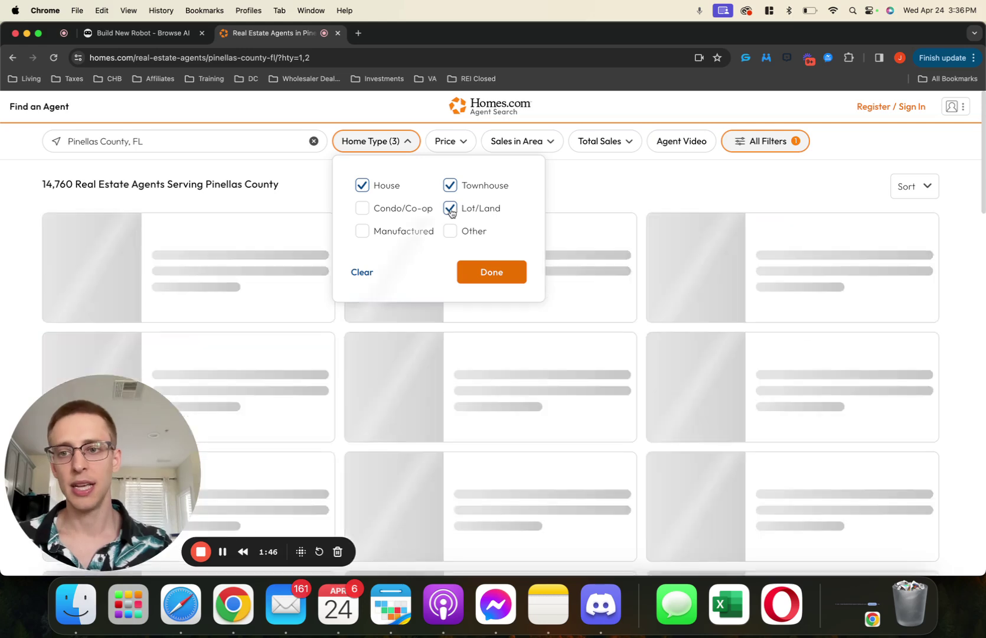
click(492, 273)
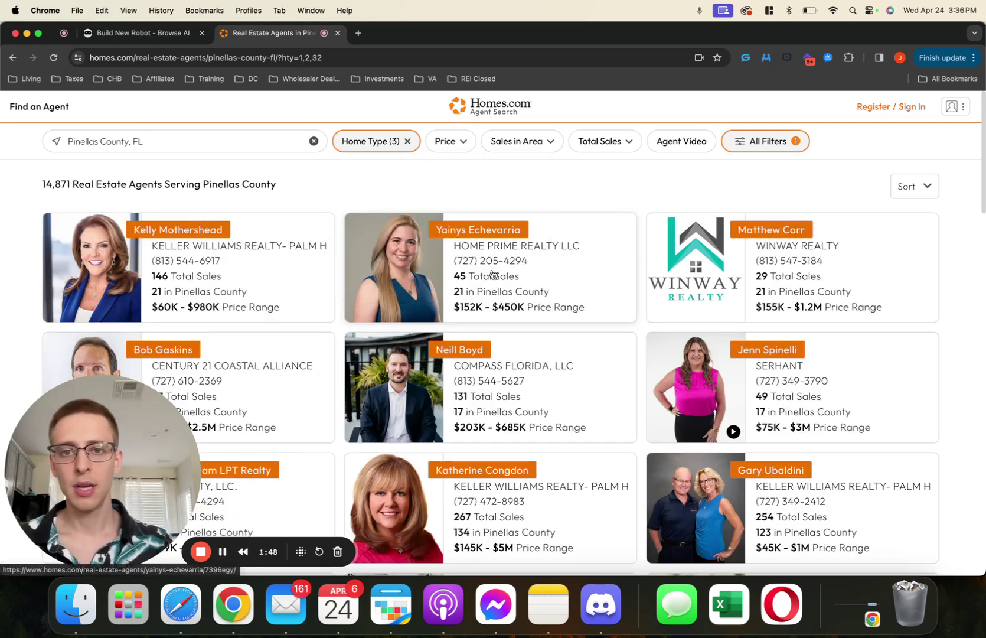
- Require a minimum of 5 sales in the area, leaving 4,786 agents
click(546, 147)
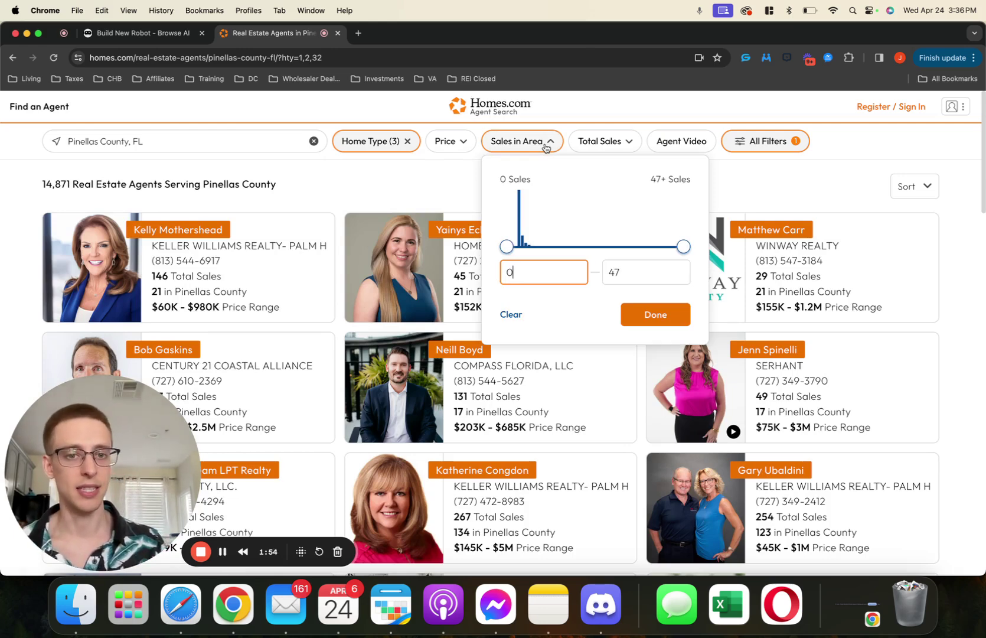
key(BackSpace)
text(5)
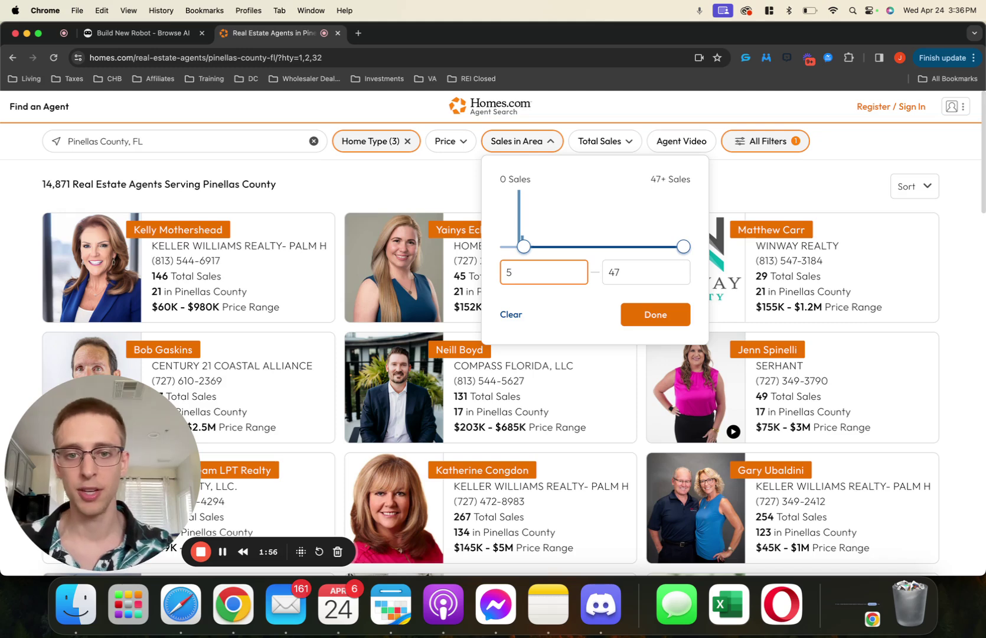
click(664, 317)
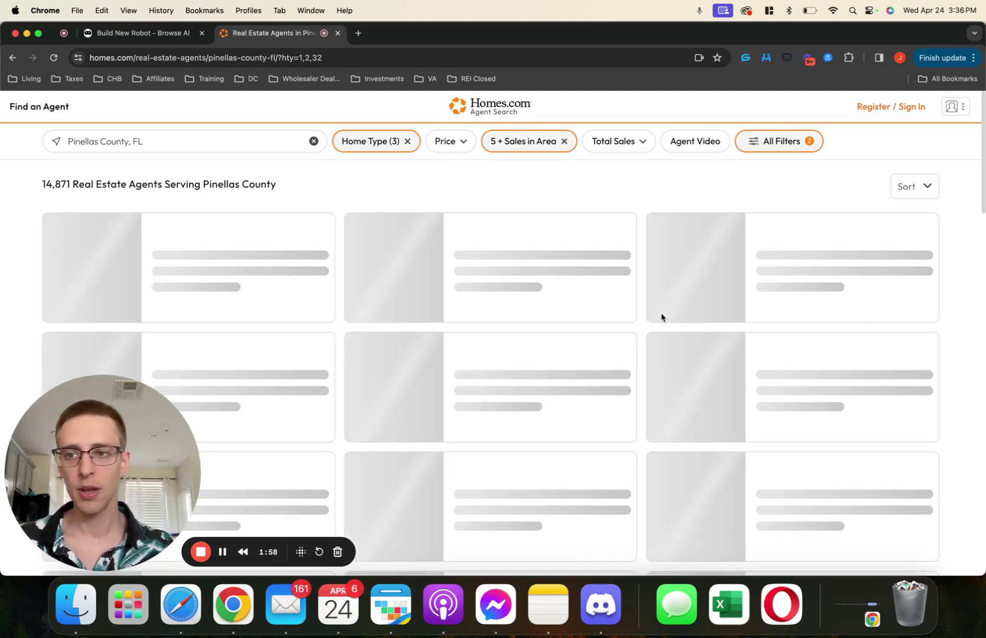
double_click(52, 185)
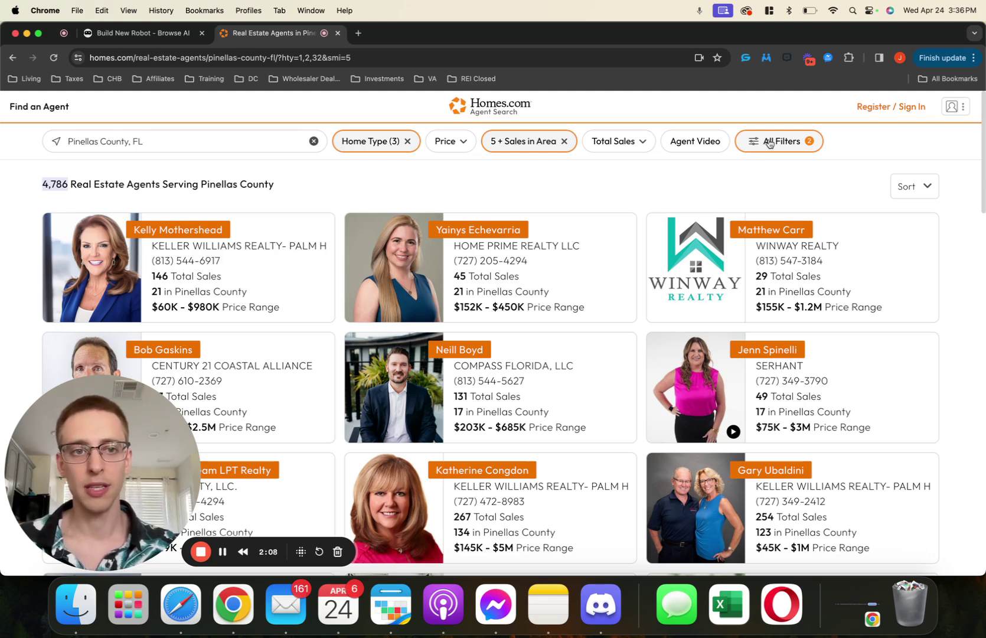
click(768, 143)
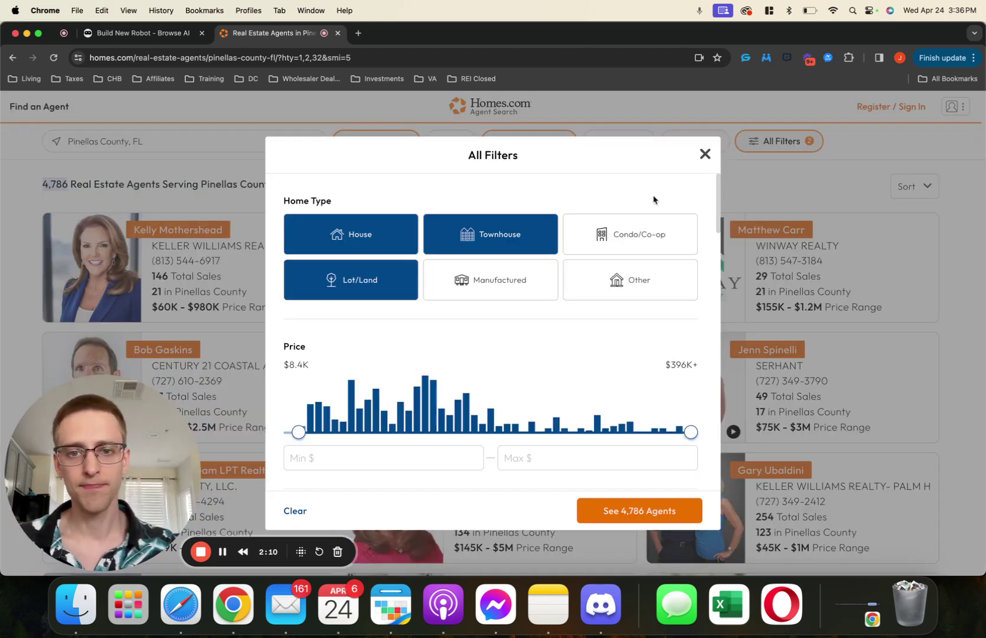
- In All Filters, restrict results to seller's agents
scroll(549, 295, down, 5)
scroll(550, 296, down, 18)
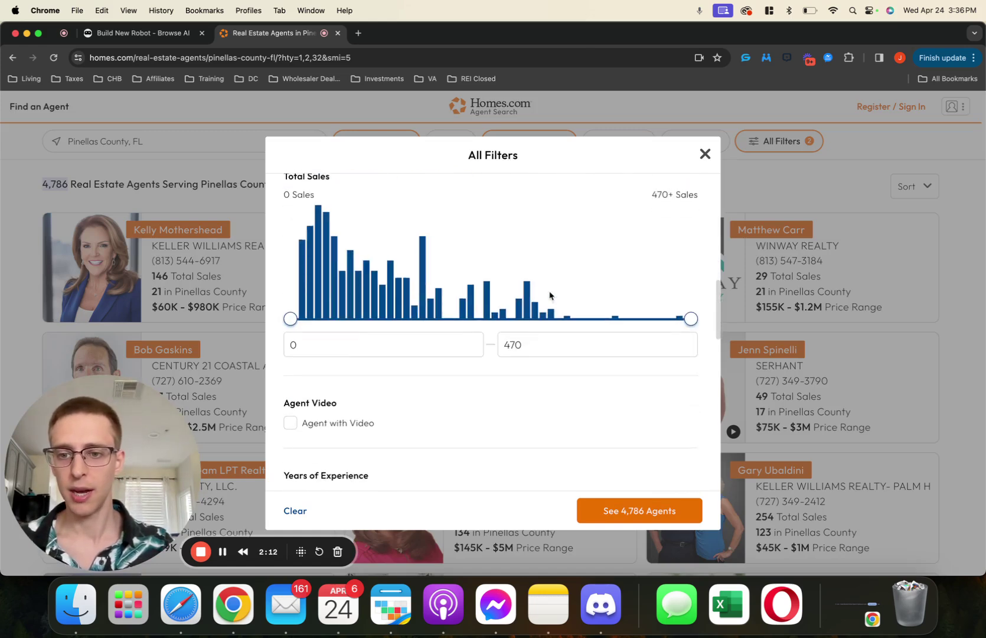
double_click(325, 353)
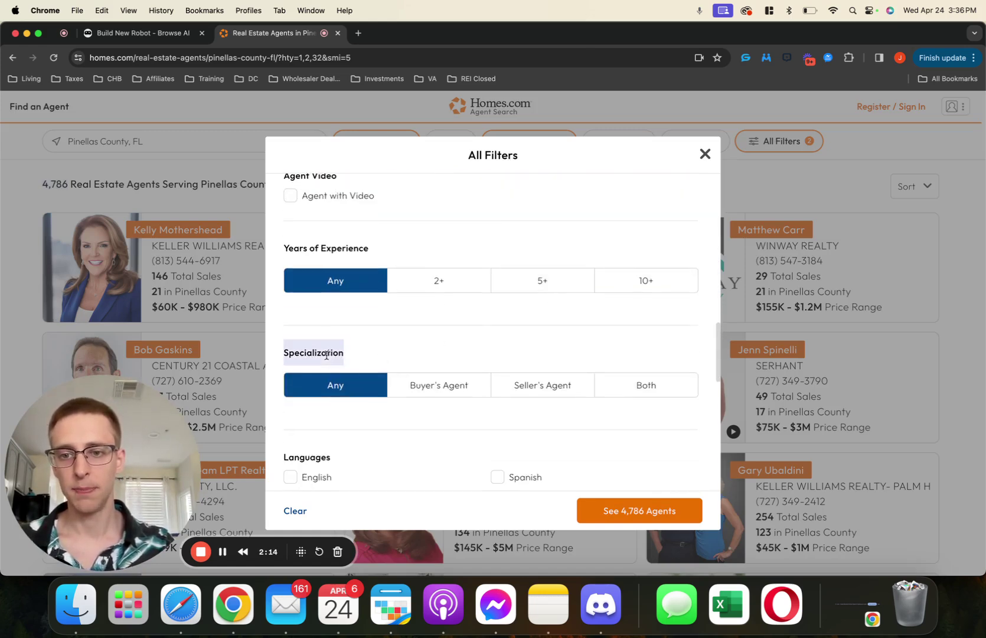
click(549, 385)
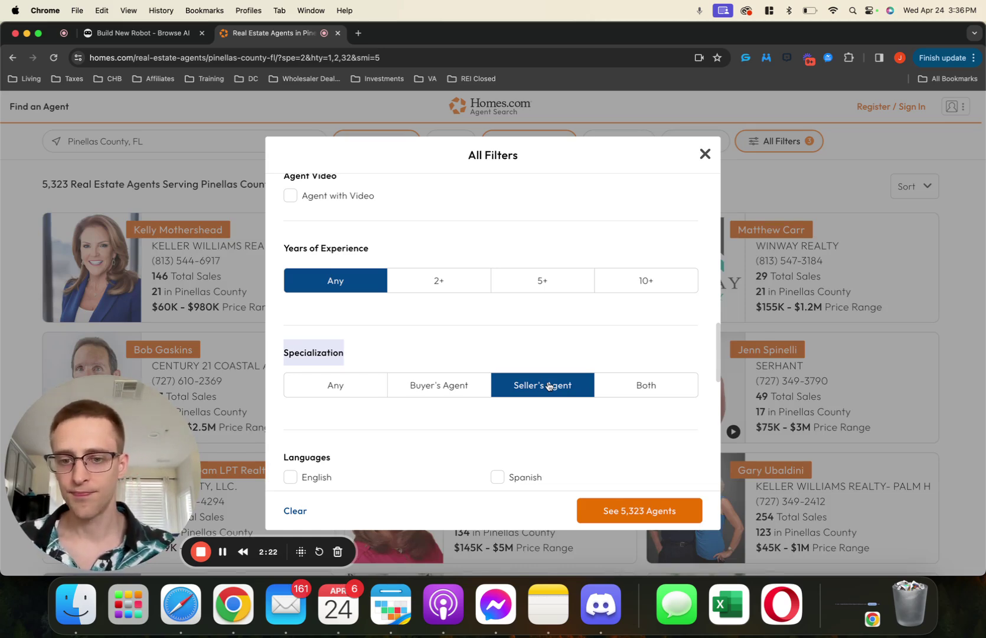
- Add Investments, Short Sales, Foreclosures and Distressed Properties specializations and show the 904 agents
scroll(549, 386, down, 10)
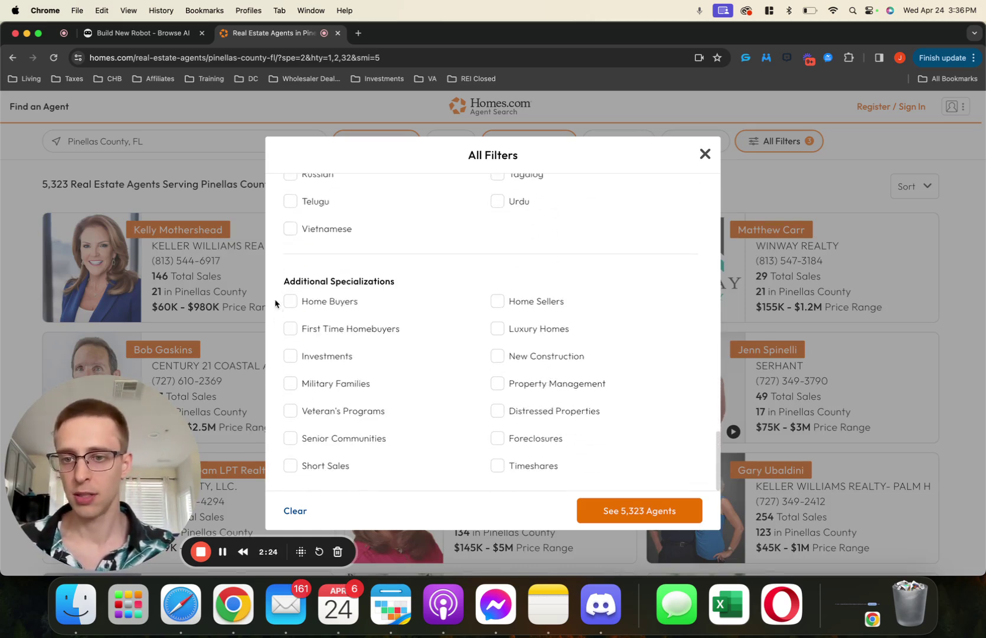
drag(284, 280, 389, 308)
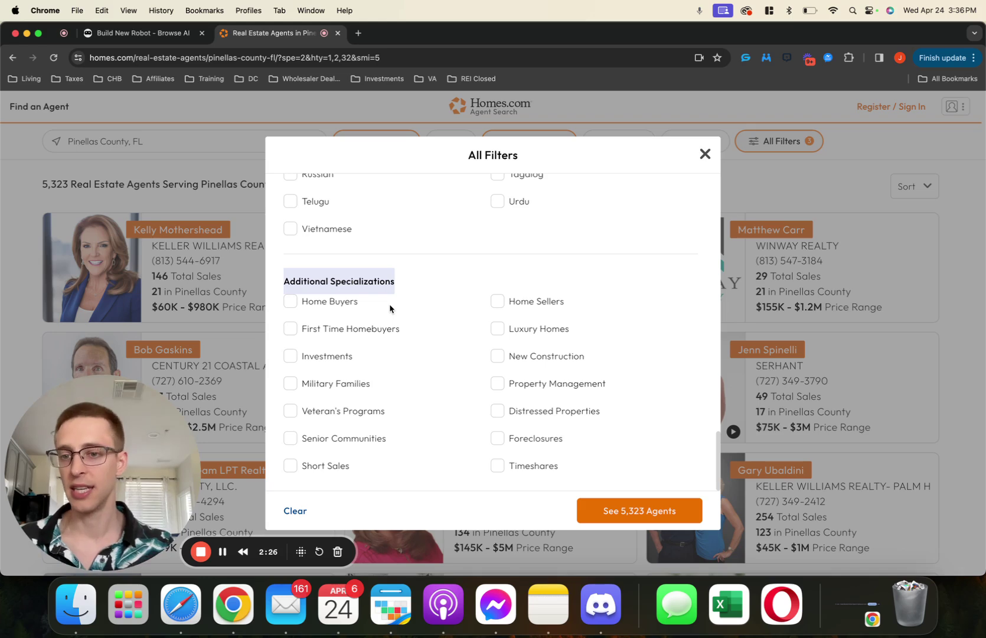
click(289, 357)
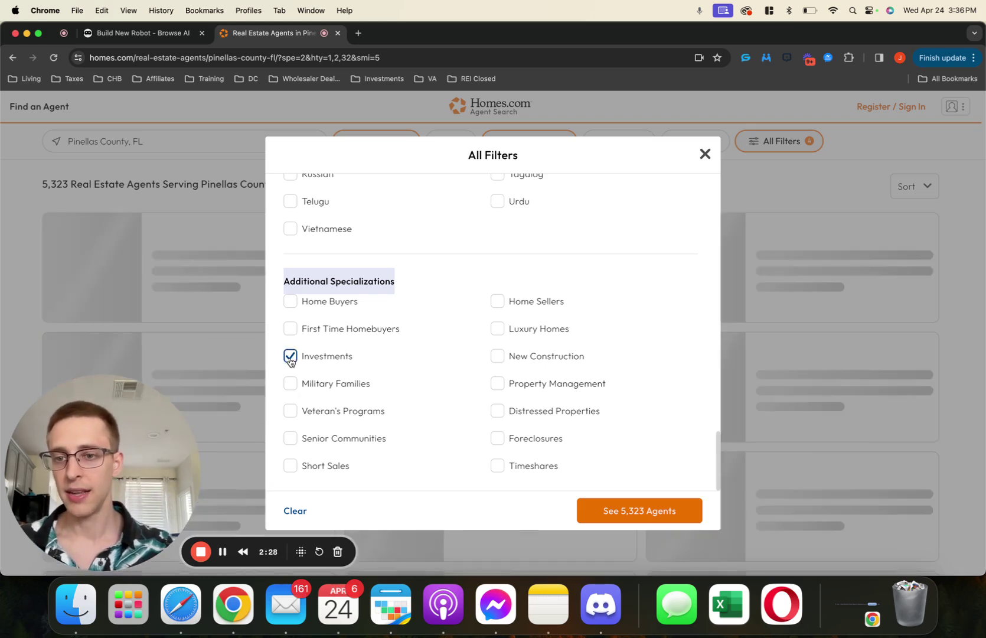
click(291, 466)
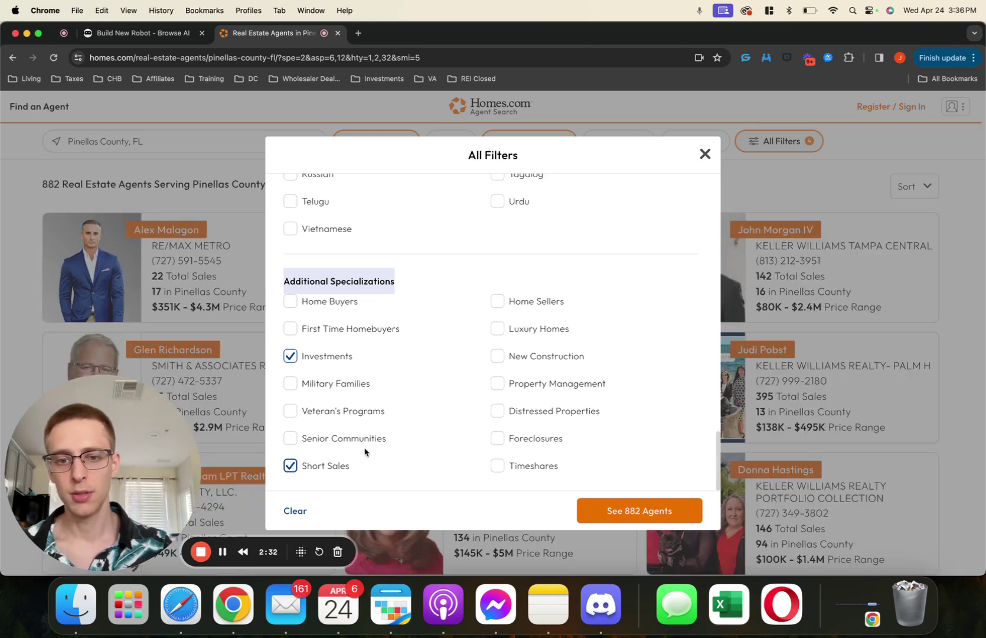
click(496, 440)
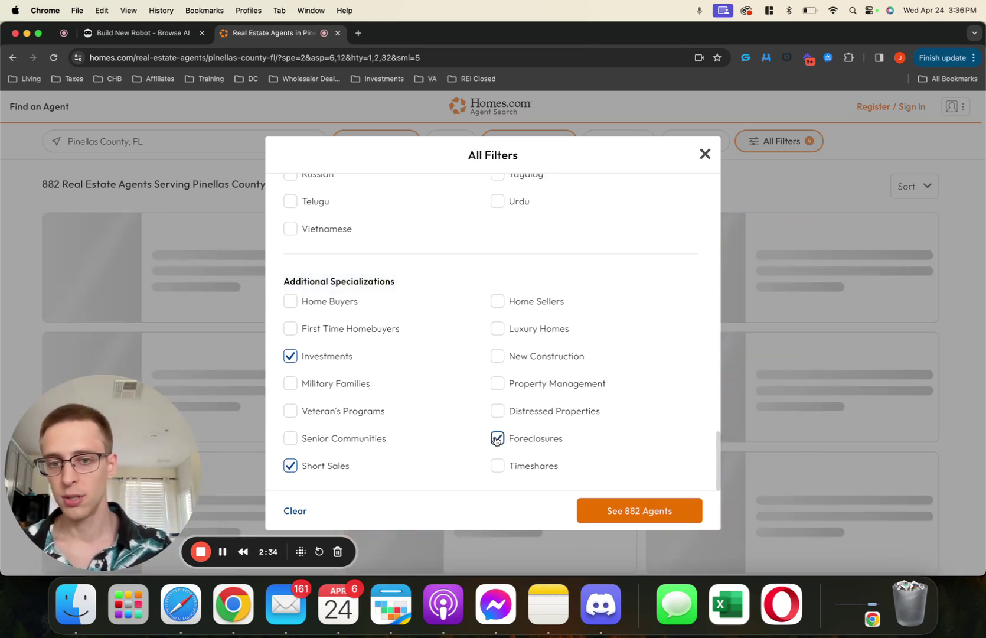
click(499, 415)
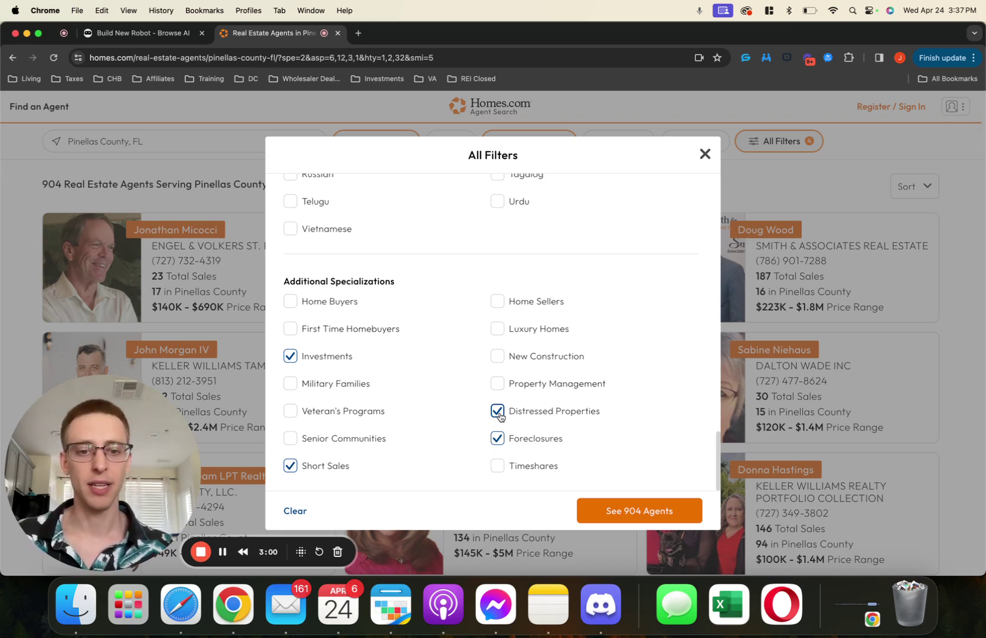
click(643, 512)
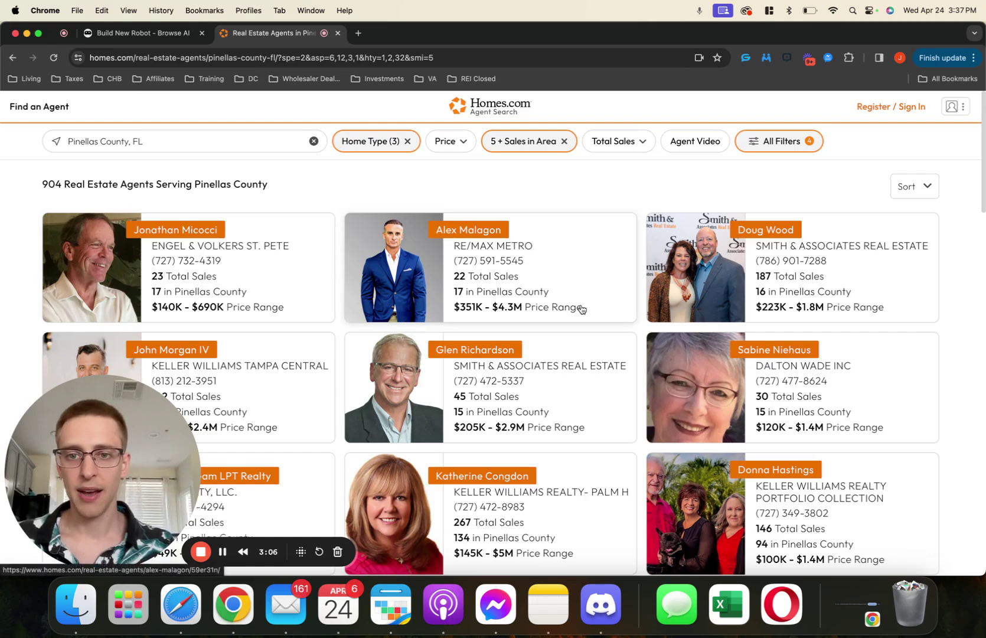
scroll(582, 309, down, 10)
- Copy the filtered 904-agent results URL and go back to the Browse AI tab
scroll(581, 309, down, 10)
scroll(581, 309, up, 20)
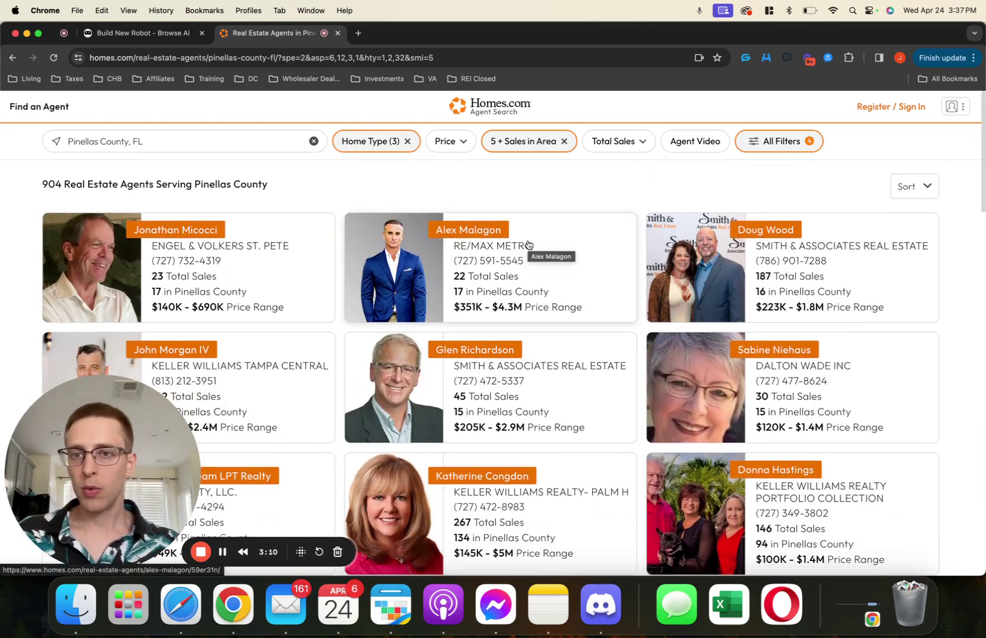
click(453, 59)
key(super+c)
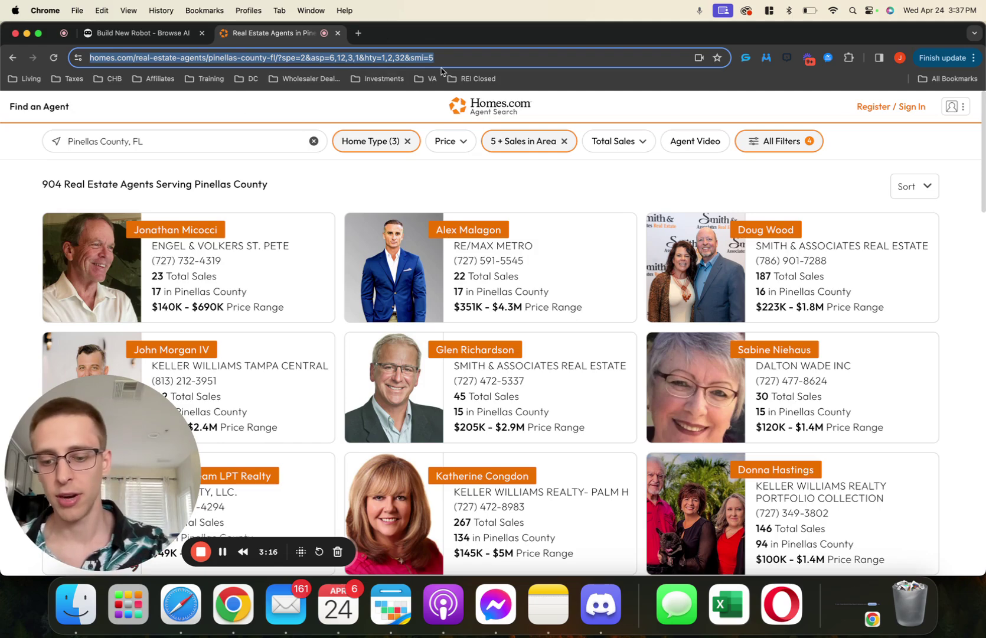
click(153, 35)
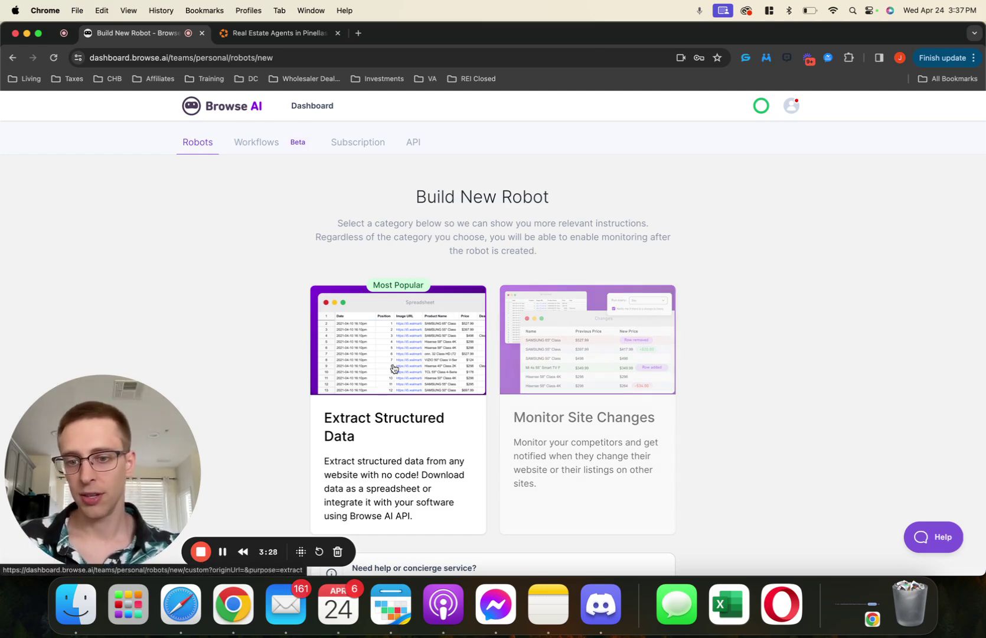
- Create an Extract Structured Data robot with the pasted Homes.com URL as origin and start training
click(394, 368)
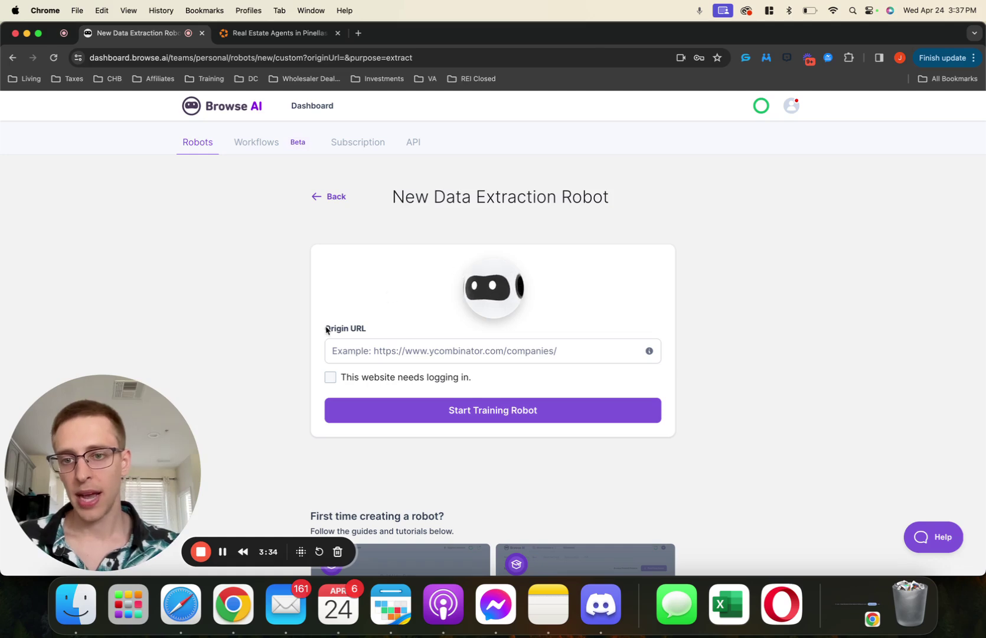
click(376, 350)
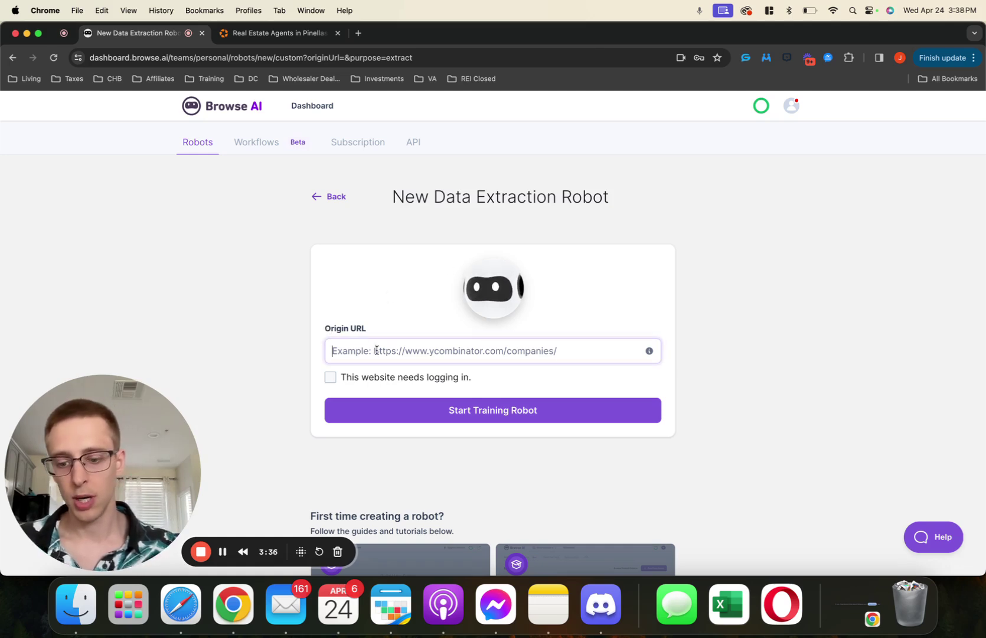
key(super+v)
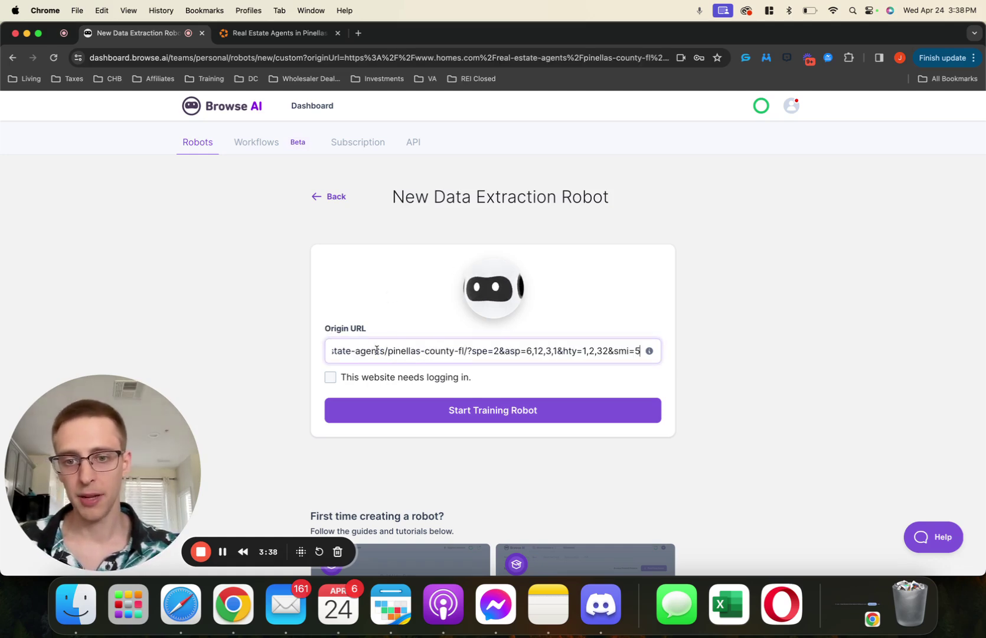
click(502, 411)
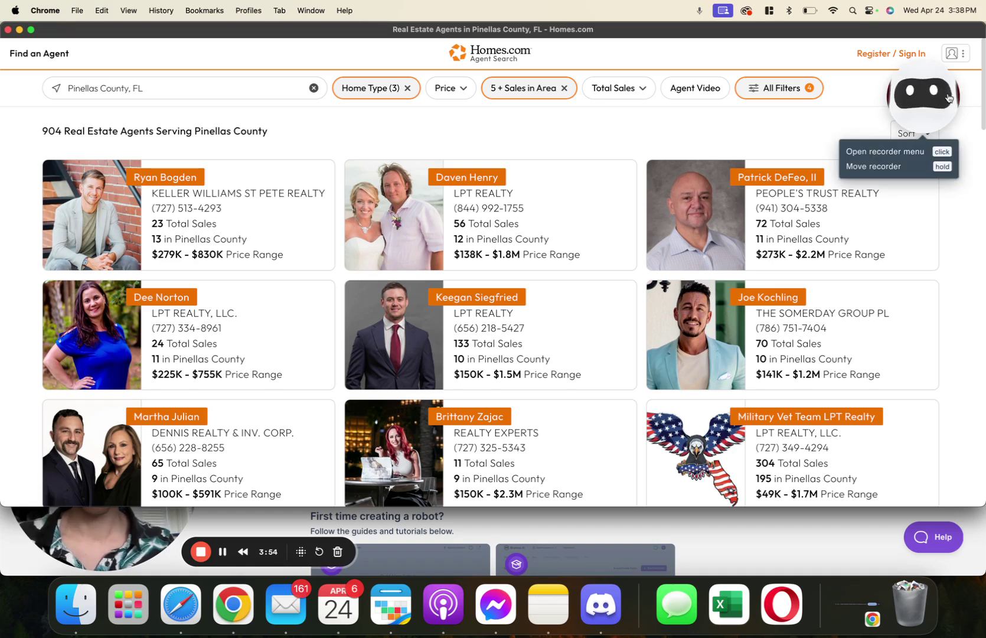
- Choose Capture List from the Browse AI recorder widget menu
click(925, 119)
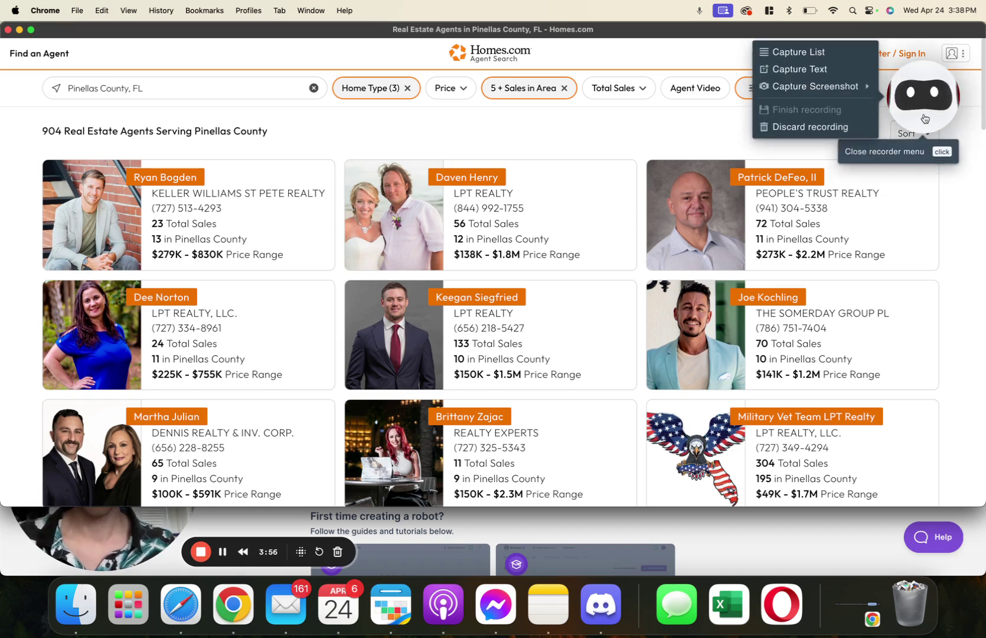
click(809, 53)
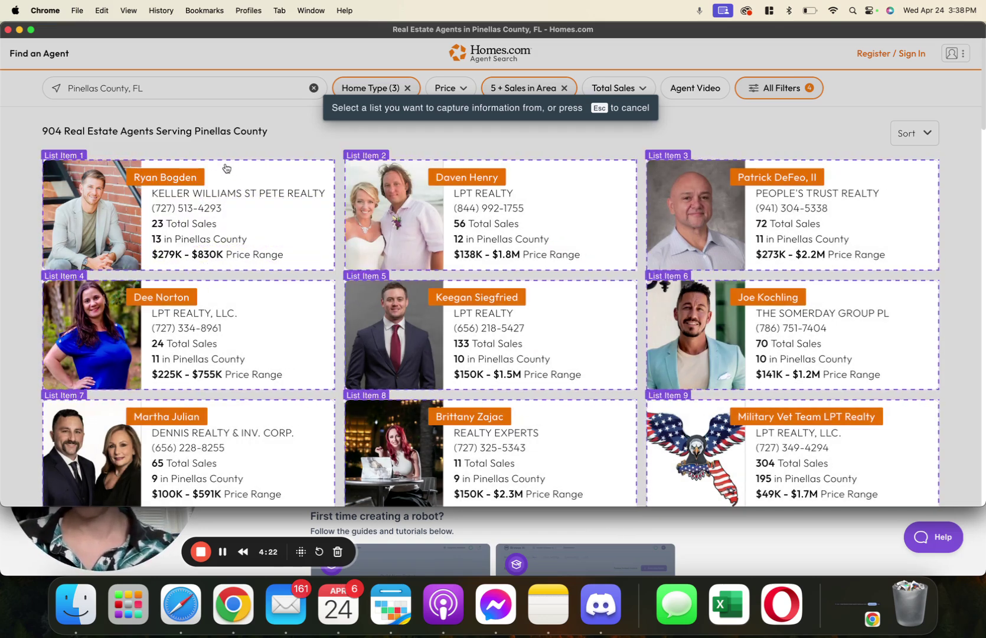
- Select the agent cards and pick their name, brokerage, phone and Pinellas sales text
click(225, 167)
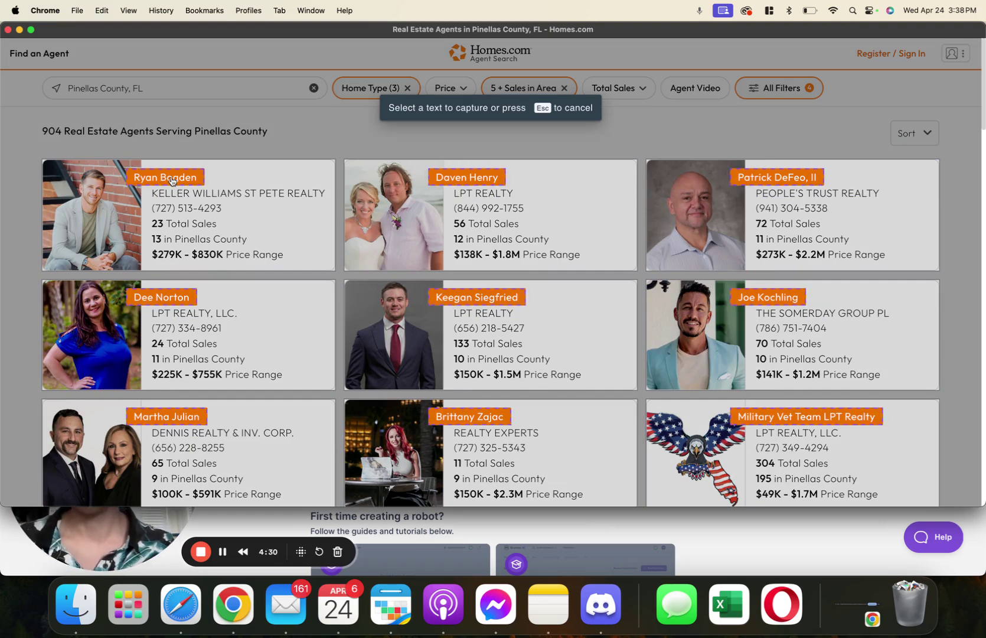
click(166, 181)
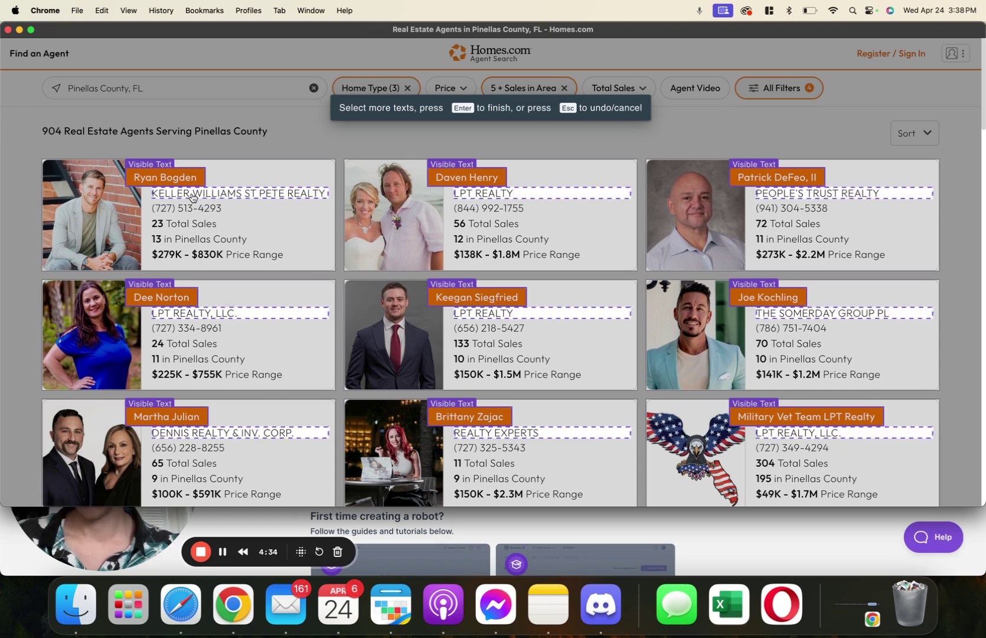
click(192, 196)
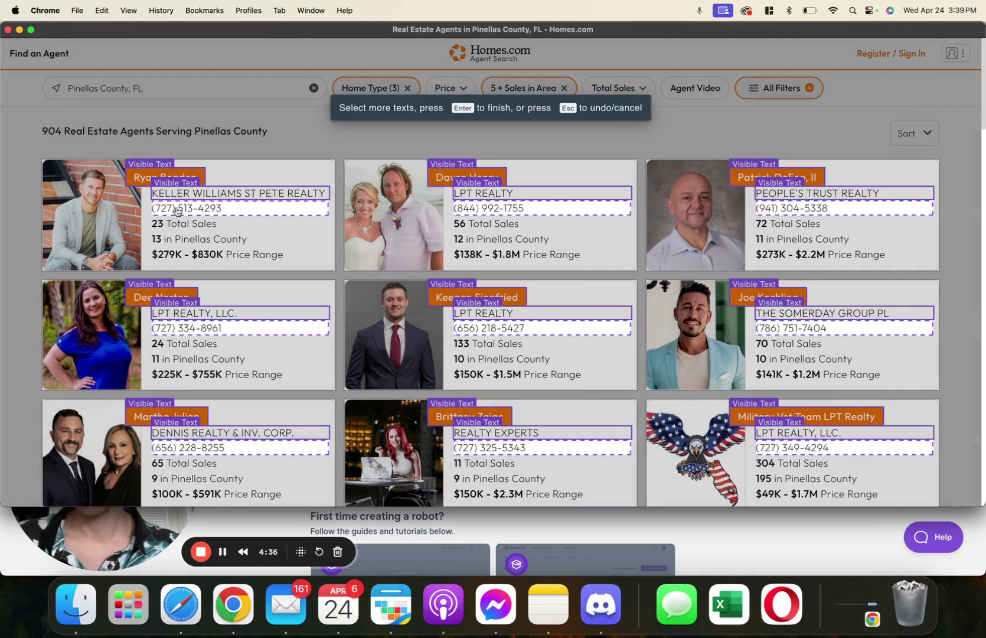
click(176, 209)
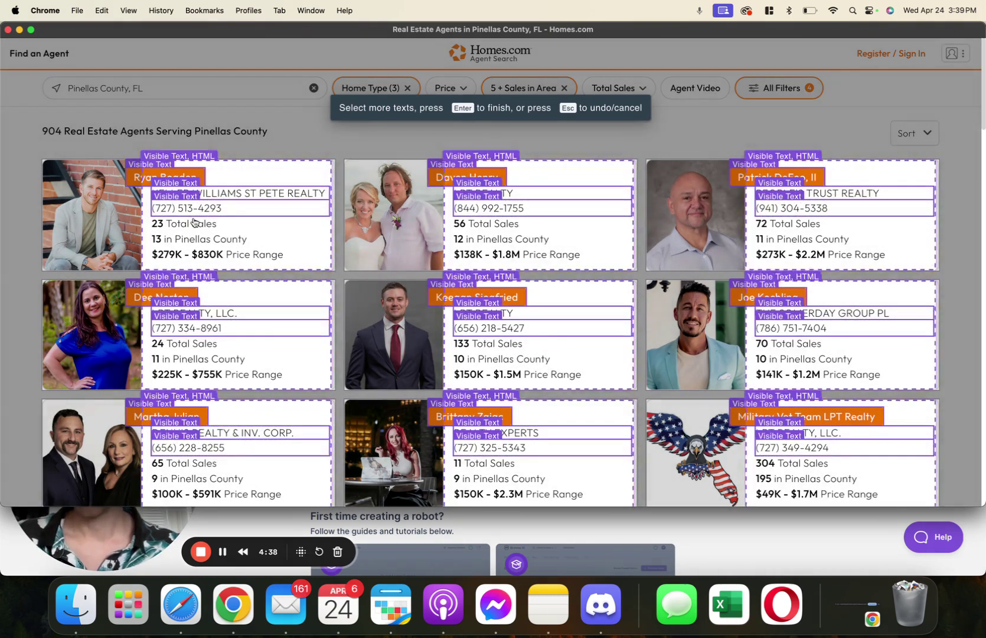
click(192, 239)
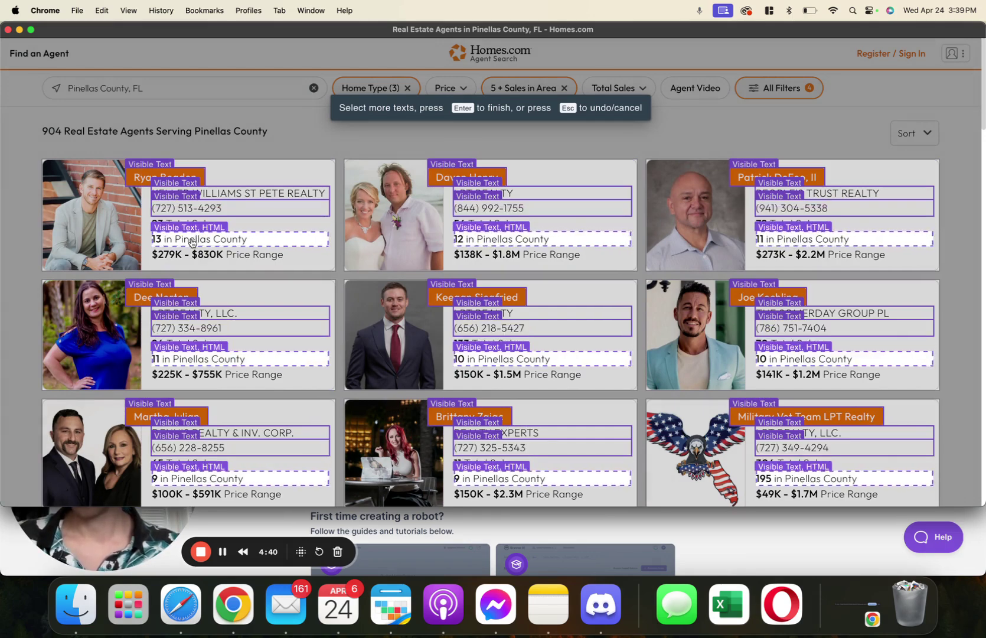
click(232, 239)
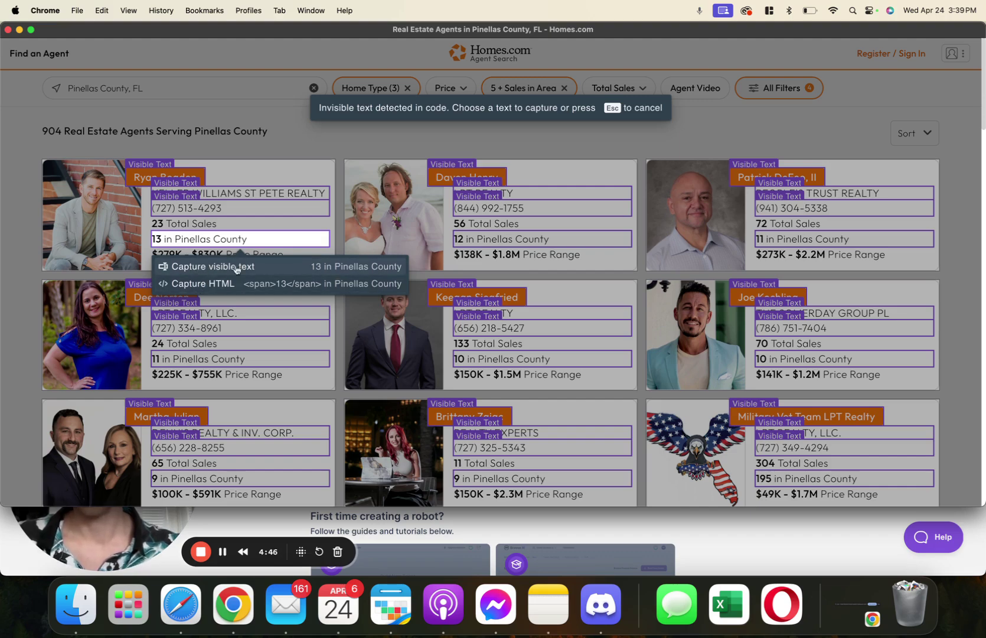
click(210, 267)
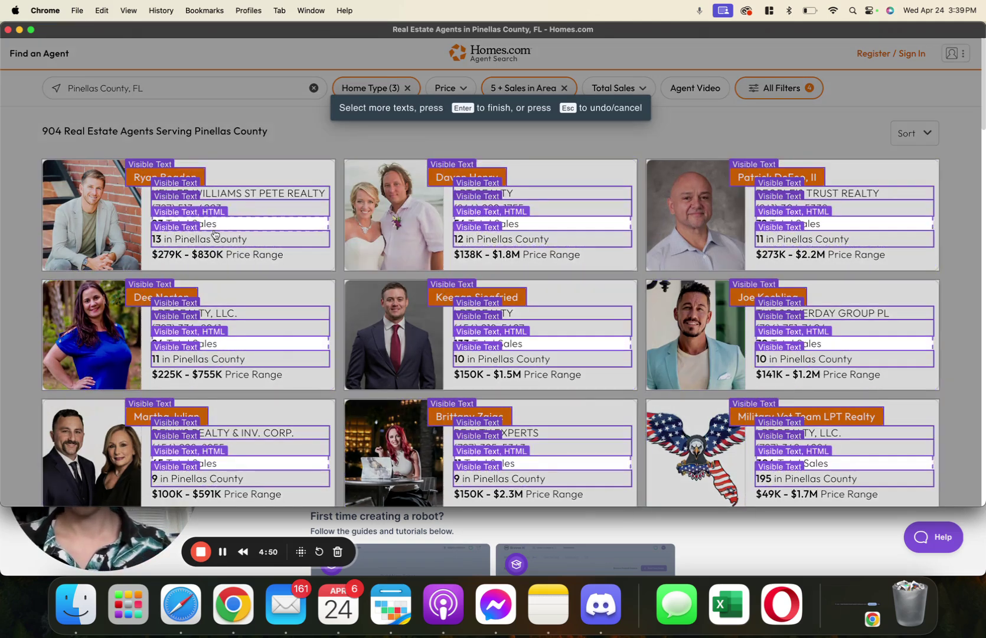
key(Return)
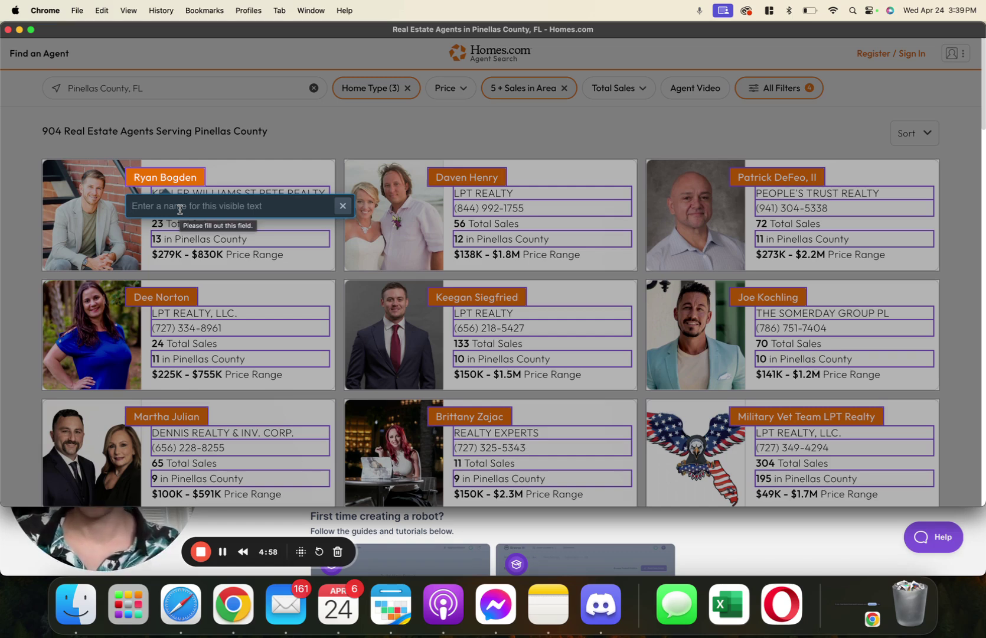
- Label the fields Agent Name, Brokerage, Phone Number and Total Sales in Pinellas
text(Agent Firs)
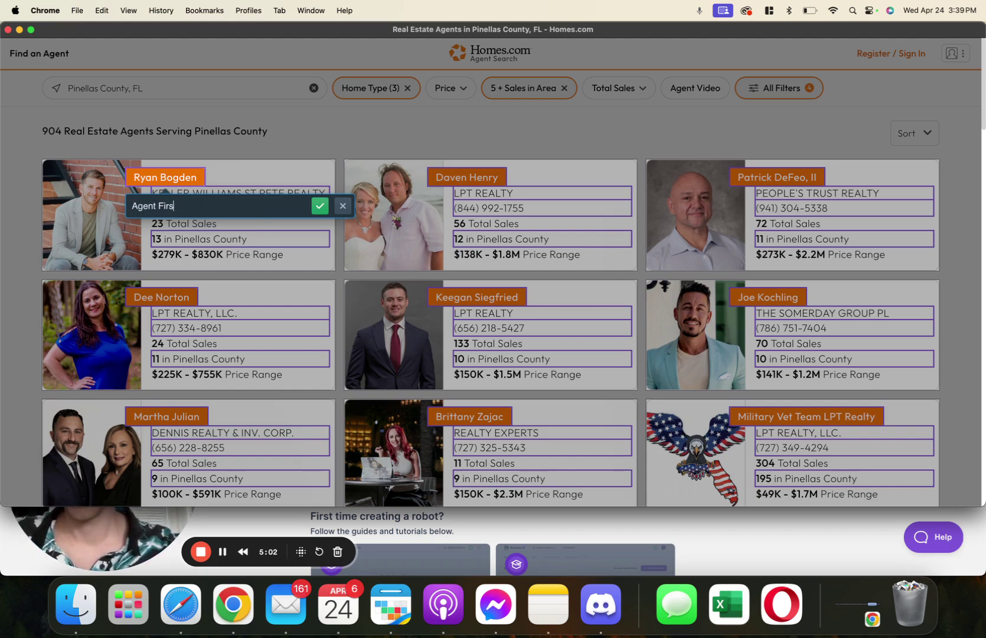
text(t Nameame)
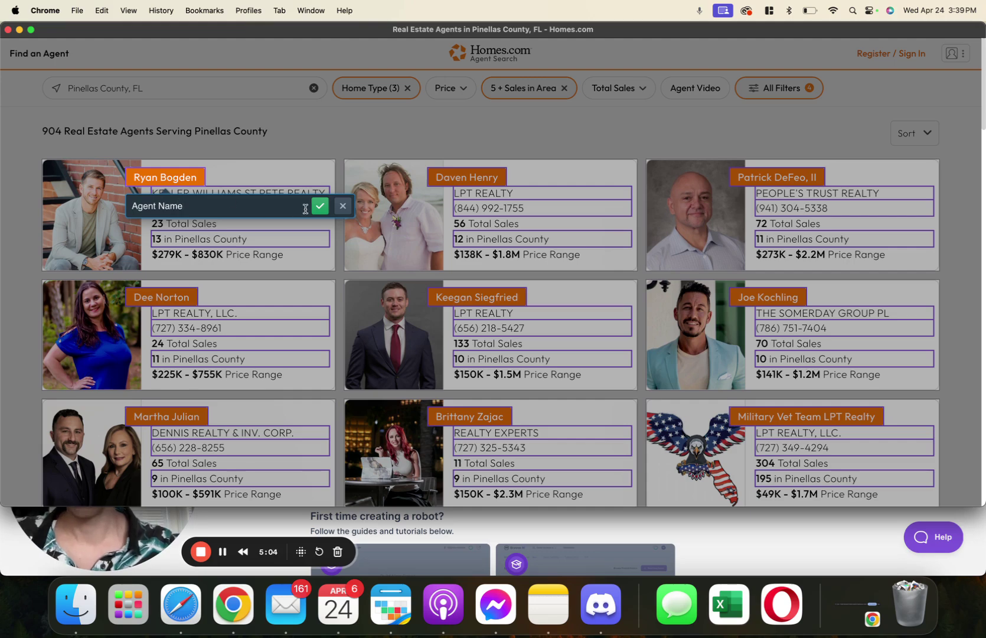
click(320, 206)
click(266, 214)
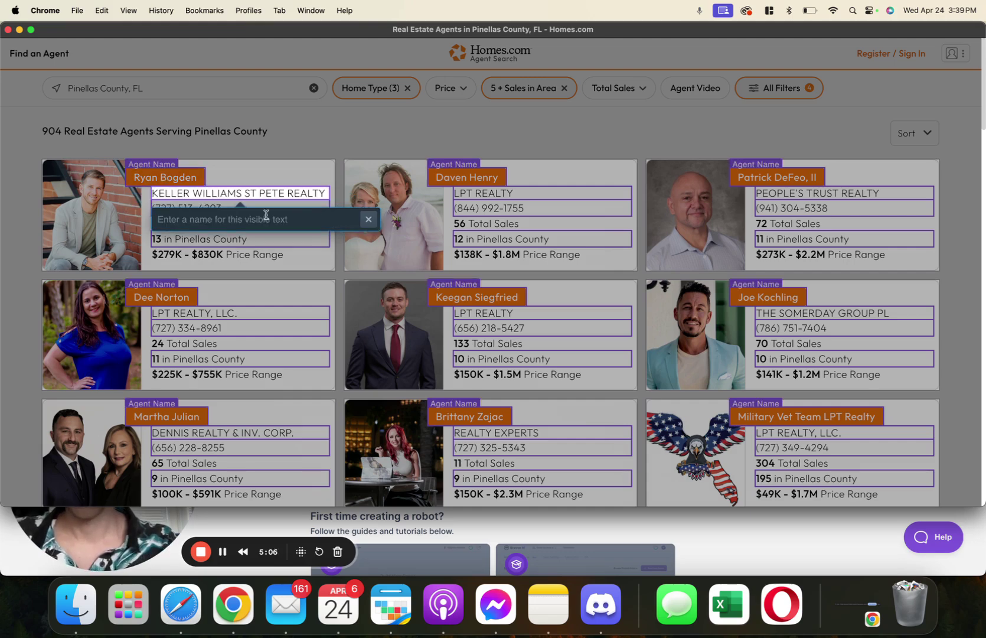
text(Brokerage)
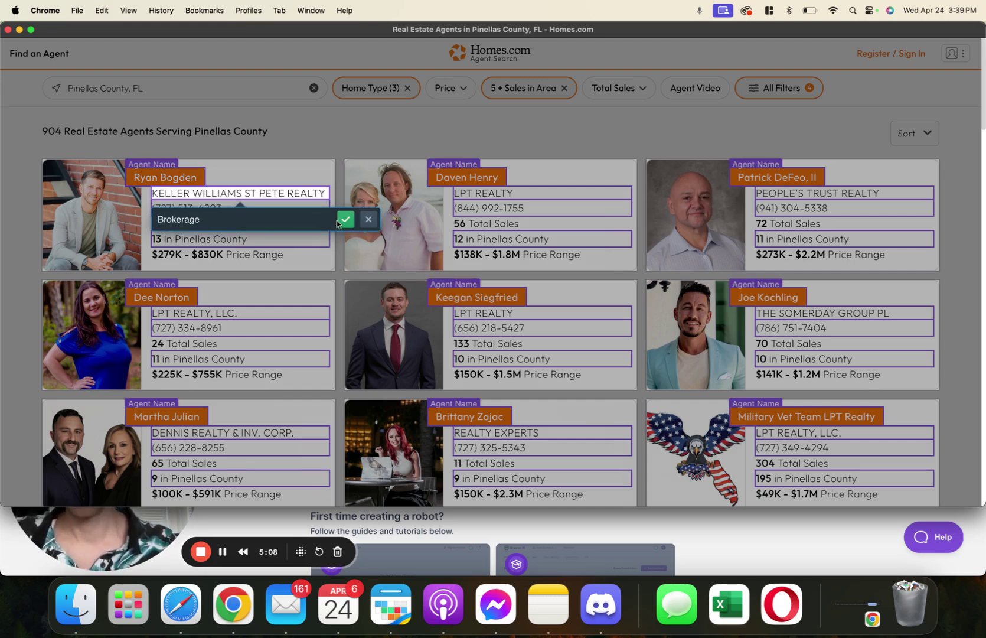
click(345, 219)
click(256, 239)
text(Pho)
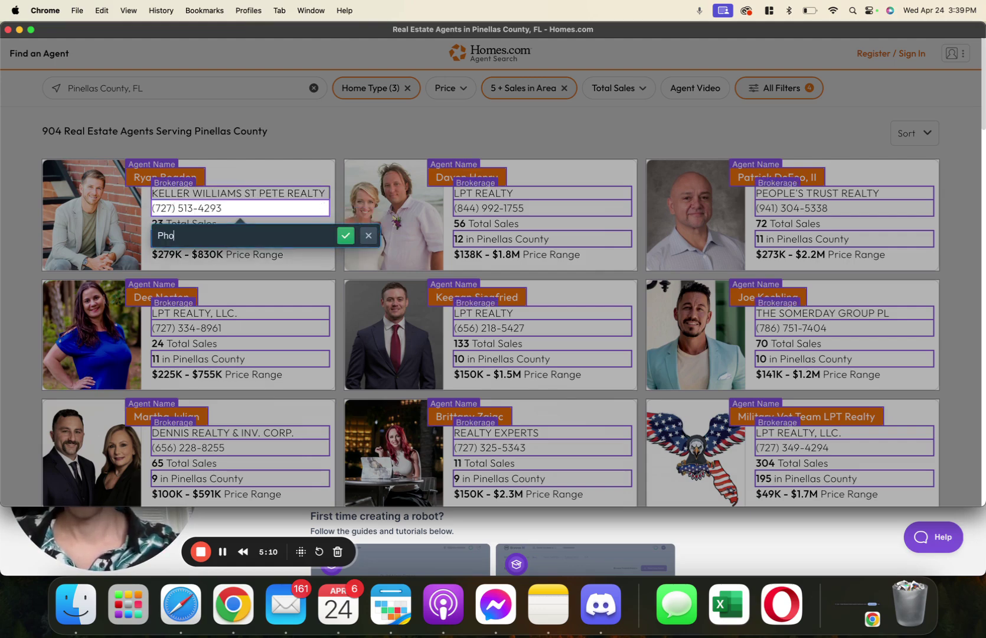
text(ne Number)
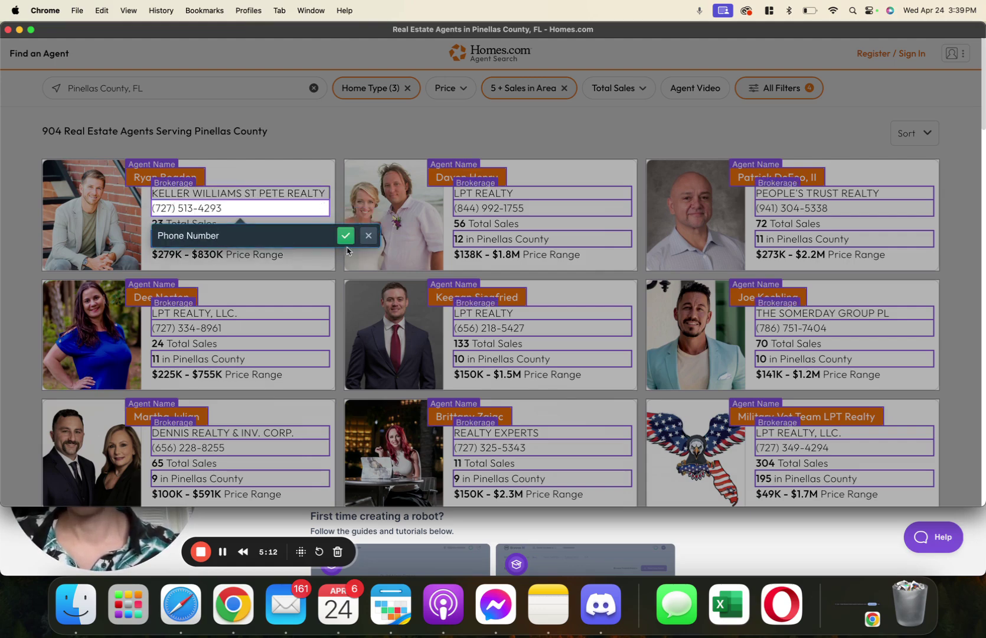
click(346, 235)
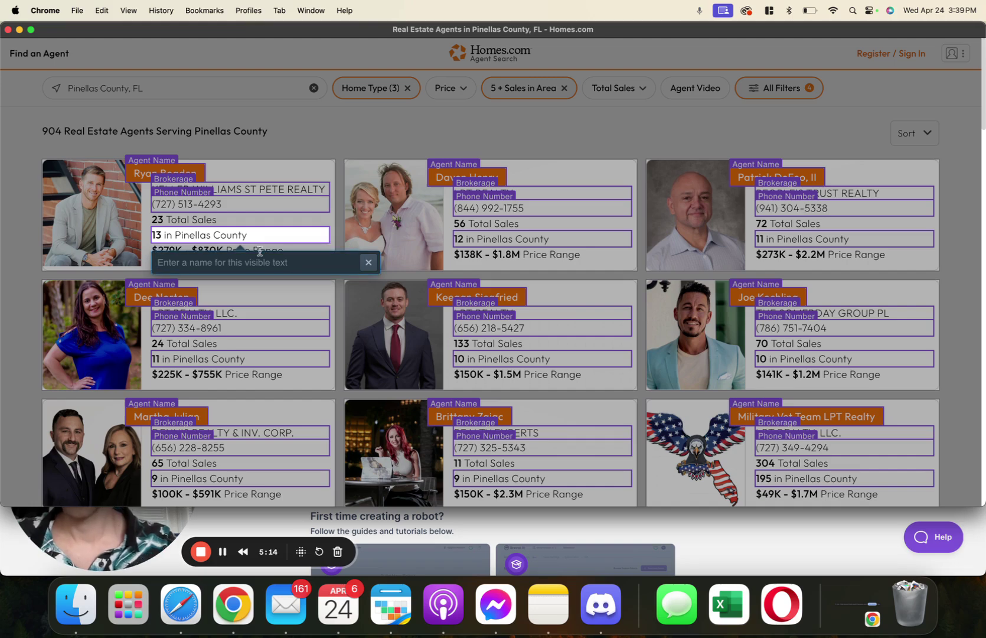
text(Total Sales)
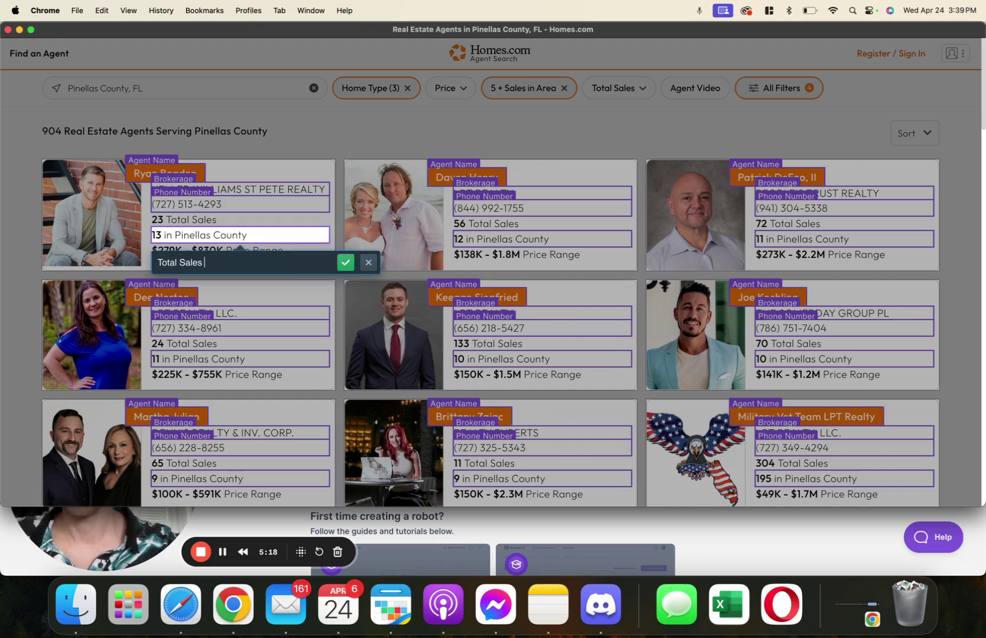
text(in Pineallasllas)
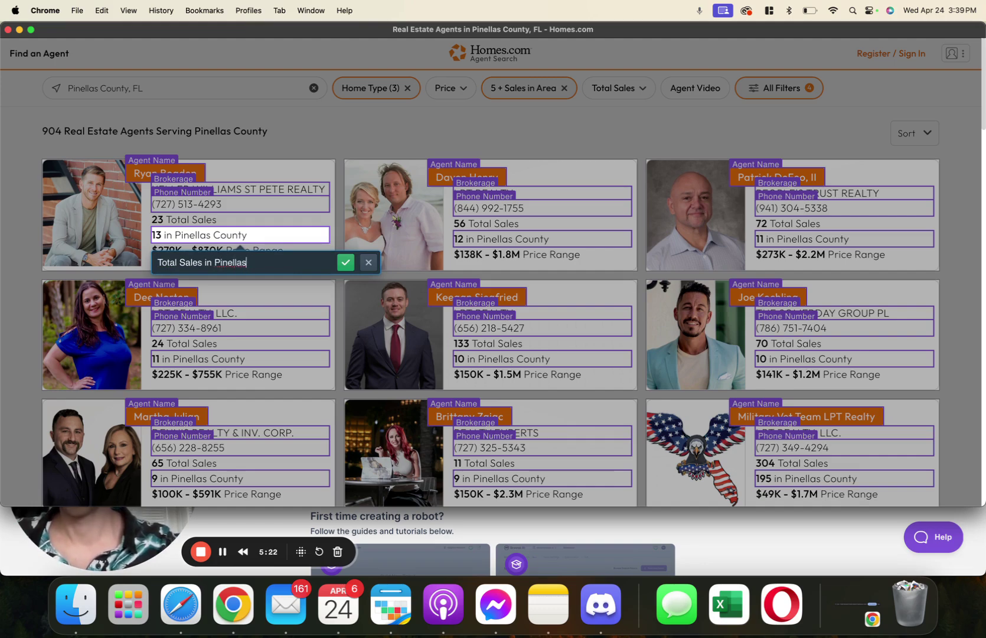
click(345, 263)
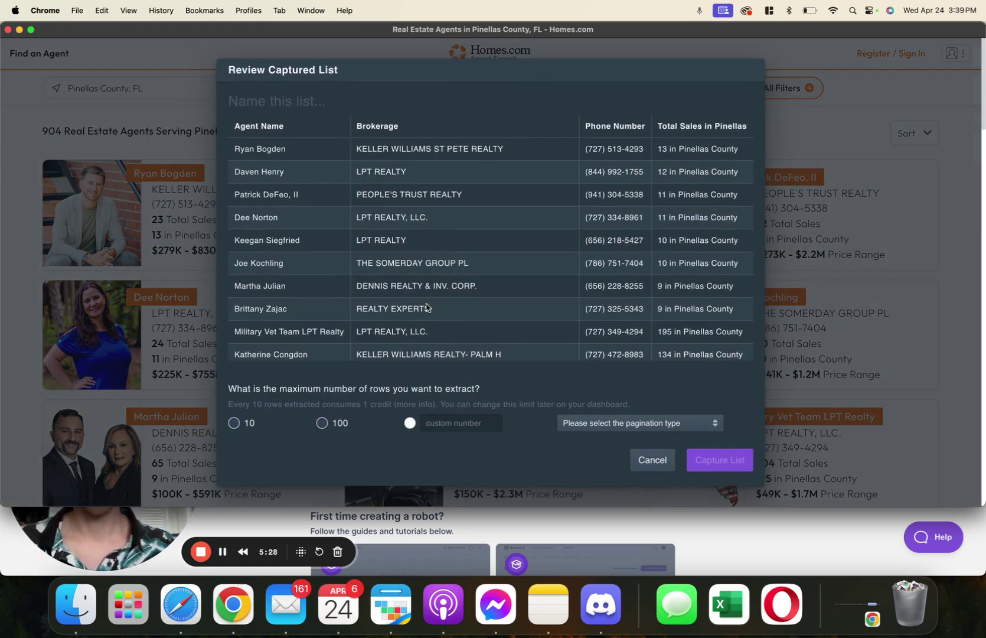
- Review the ten captured agent rows and expand the pagination type choices
scroll(561, 236, down, 5)
scroll(561, 236, up, 5)
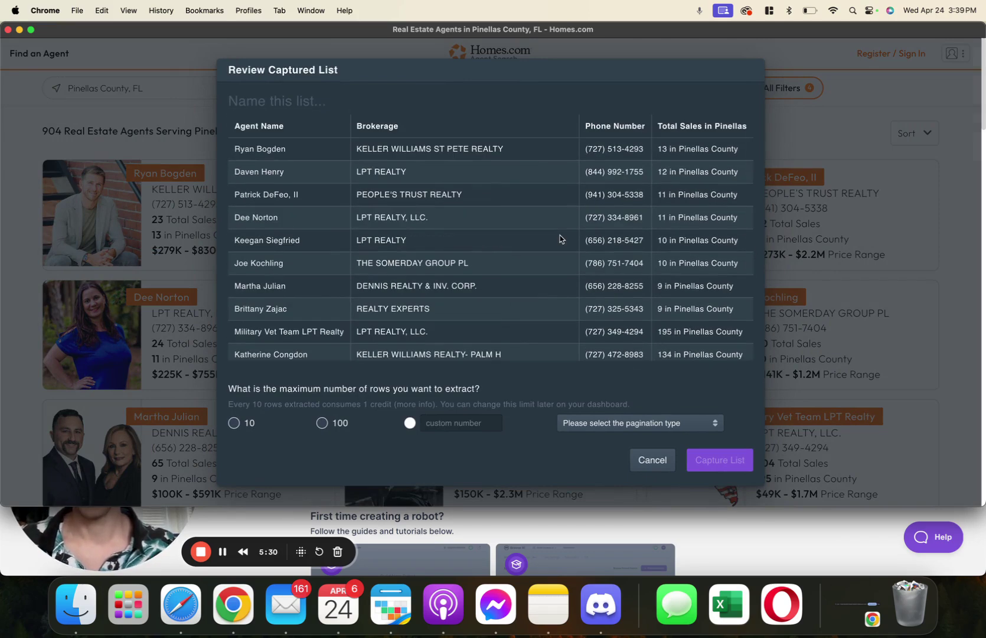
scroll(561, 236, down, 5)
scroll(560, 236, up, 5)
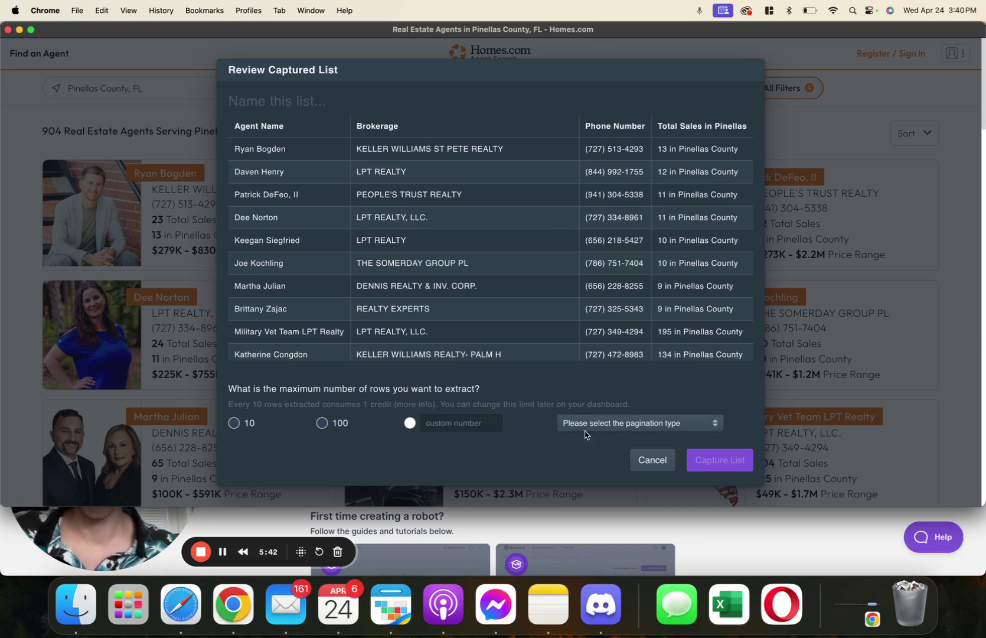
click(649, 429)
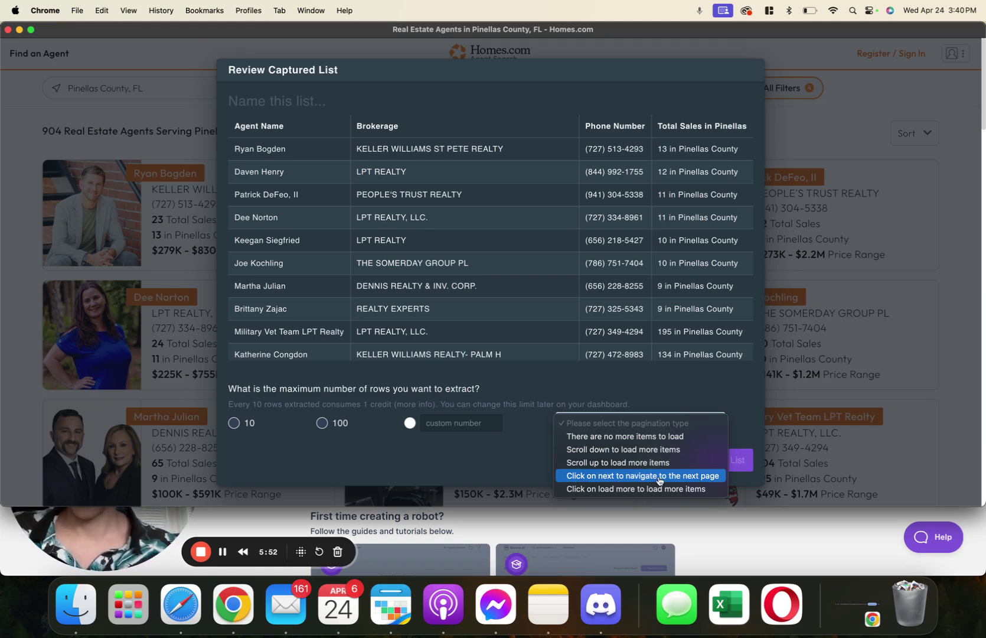
- Set pagination to 'Click on next to navigate to the next page' using the Homes.com next-page arrow
click(660, 480)
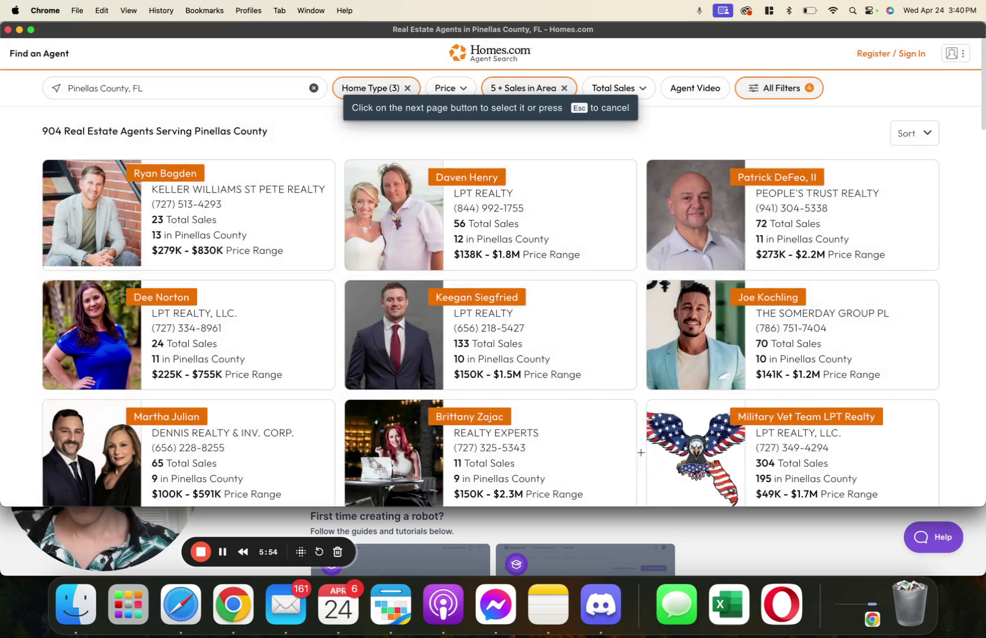
scroll(632, 396, down, 15)
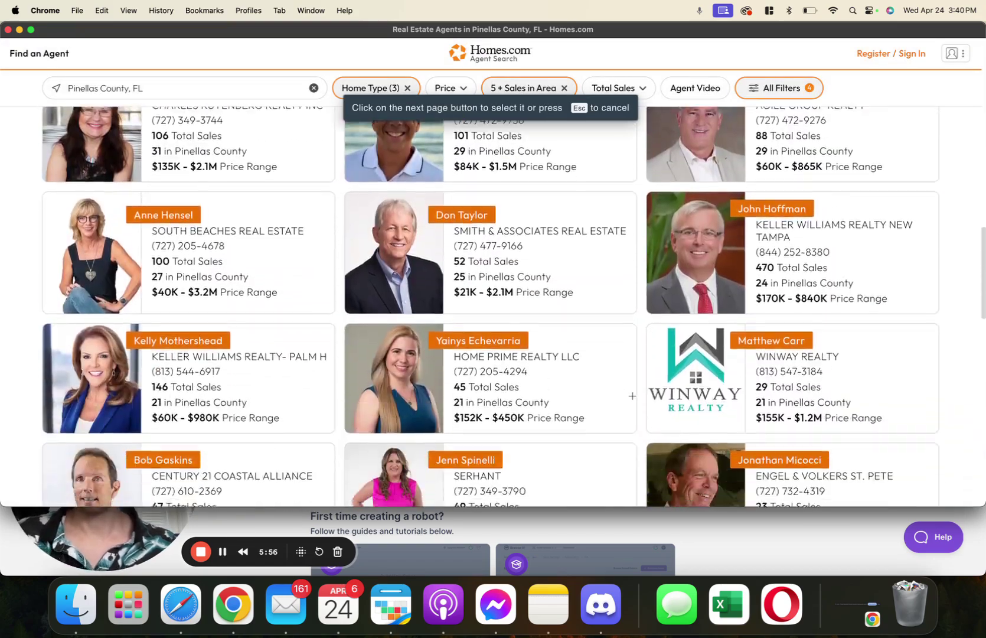
scroll(632, 396, down, 10)
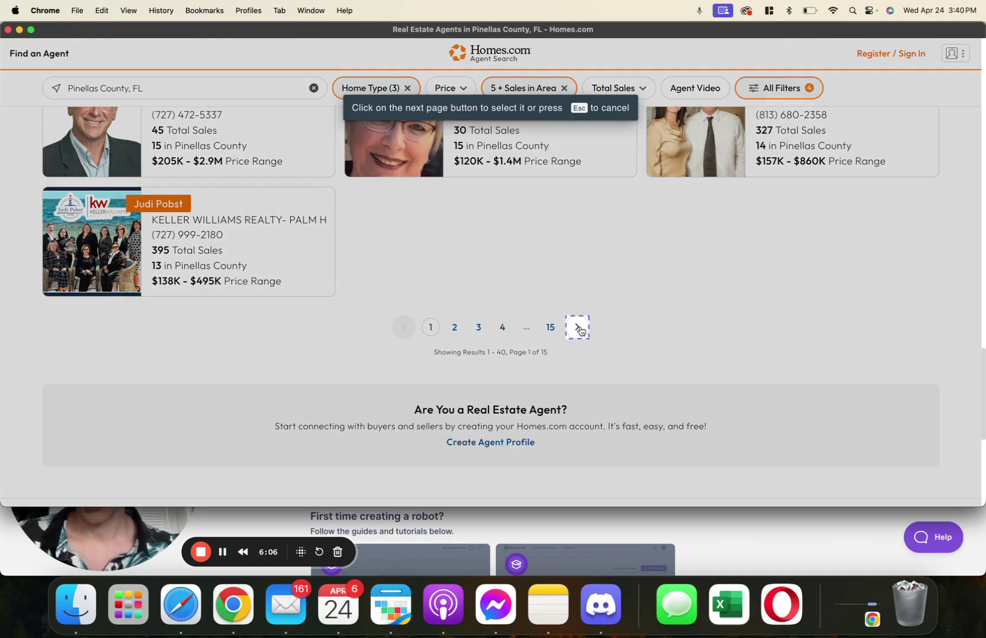
click(579, 327)
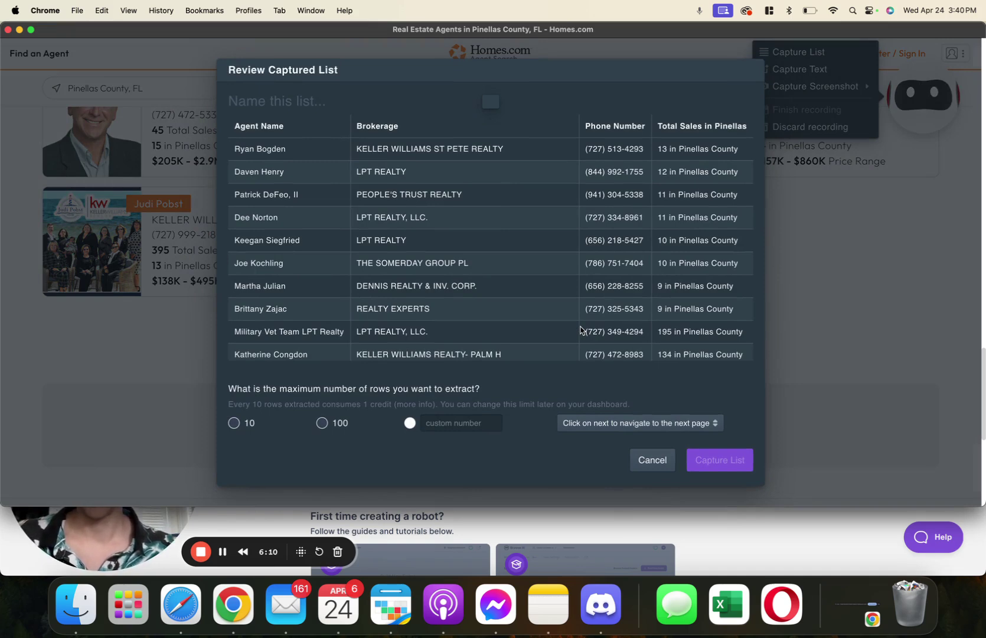
- Set the list's maximum to 250 rows and name it 'Pinellas County Real estate Agents'
click(409, 423)
text(250)
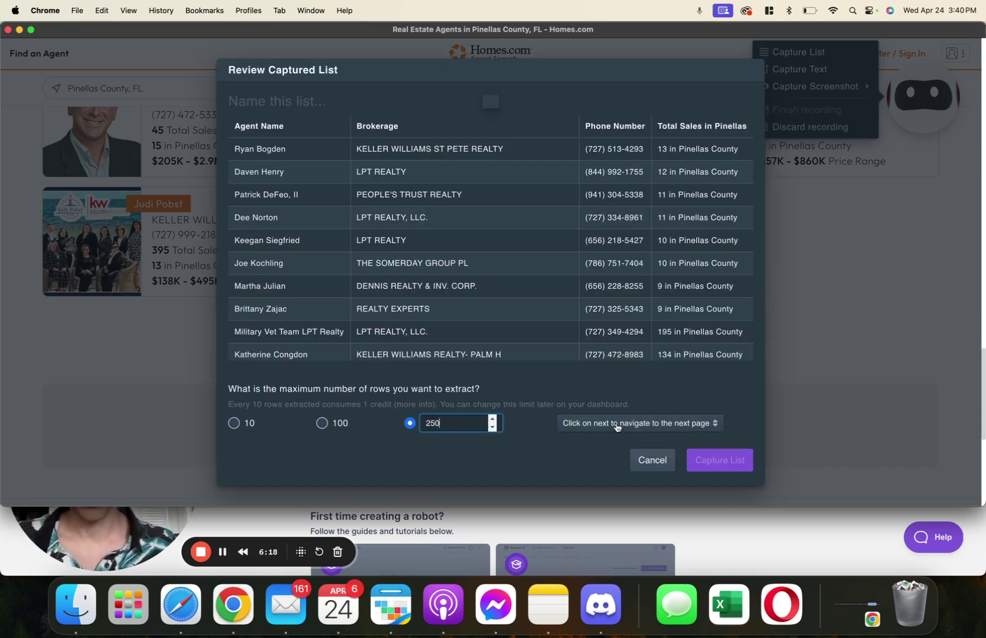
click(278, 100)
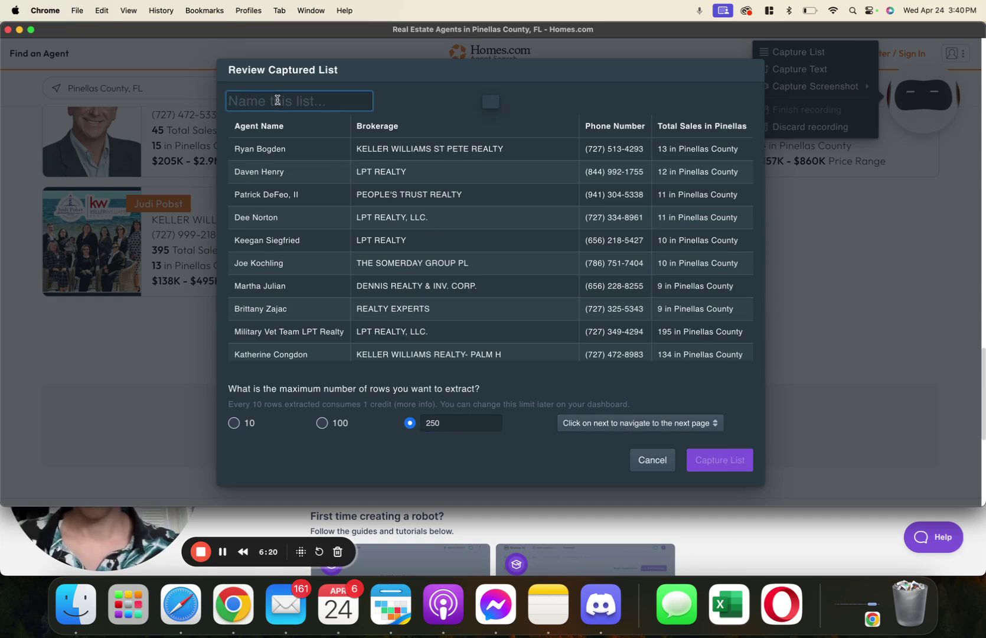
text(Pinellas )
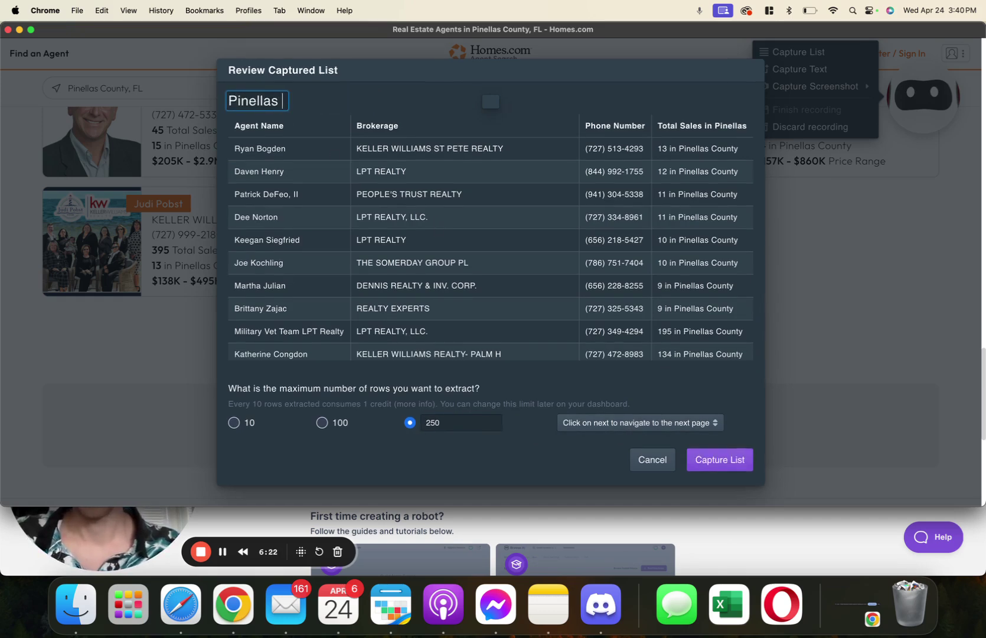
text(County Real e)
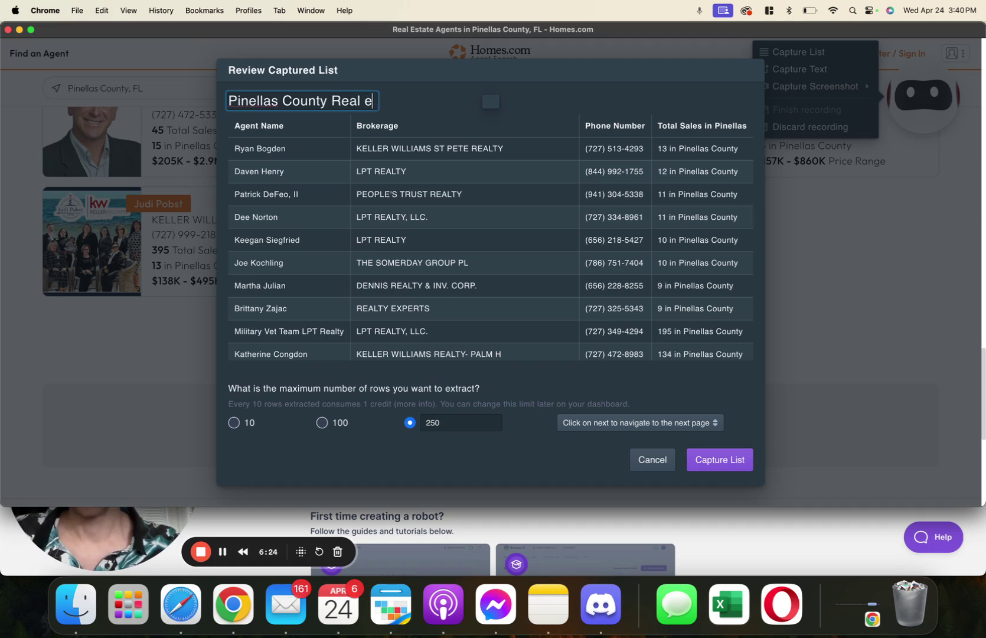
text(state Agents)
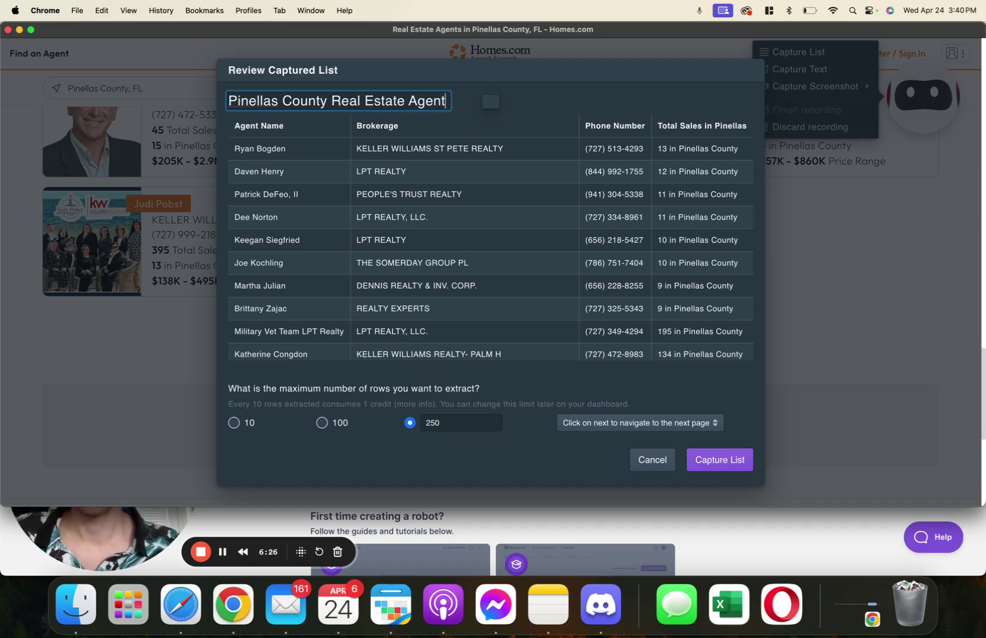
- Confirm the list name, capture the agent list and finish the robot recording
click(518, 451)
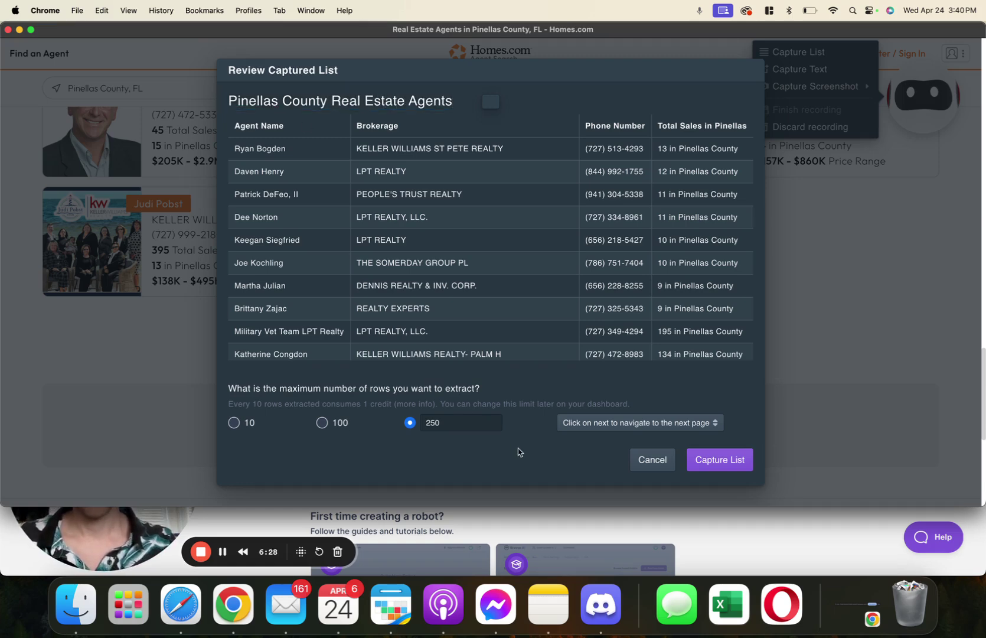
click(727, 458)
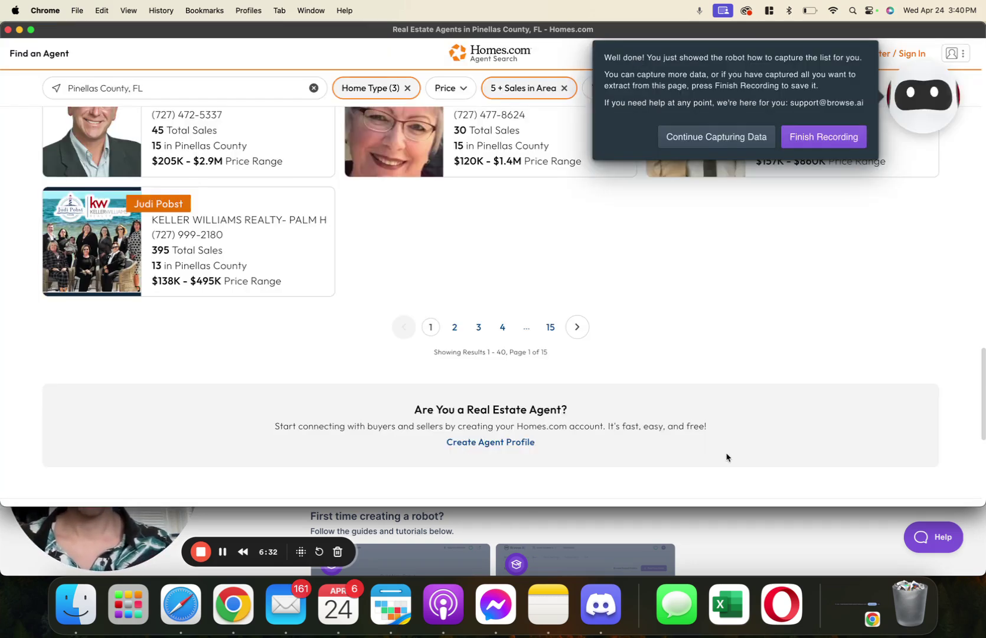
click(823, 137)
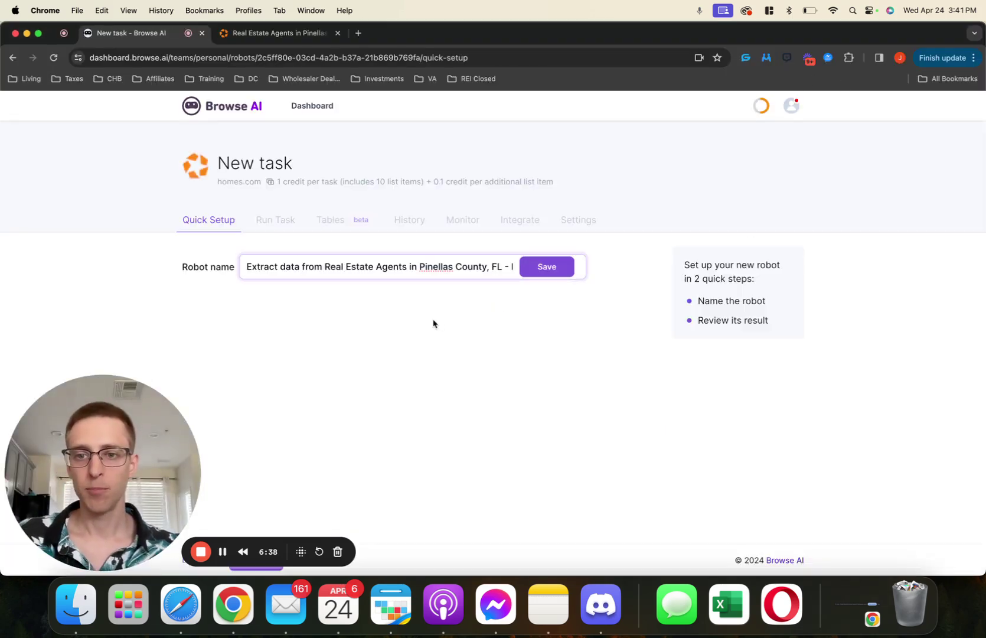
- Save the robot name 'Extract data from Real Estate Agents in Pinellas County, FL - Homes.com' and review its 250-row test run
click(534, 268)
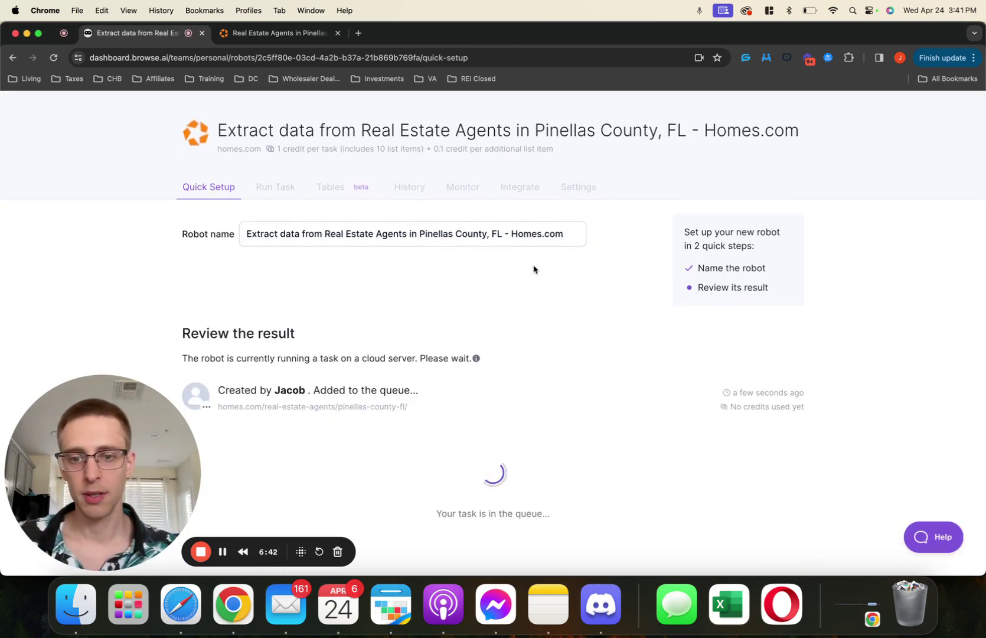
scroll(534, 270, down, 3)
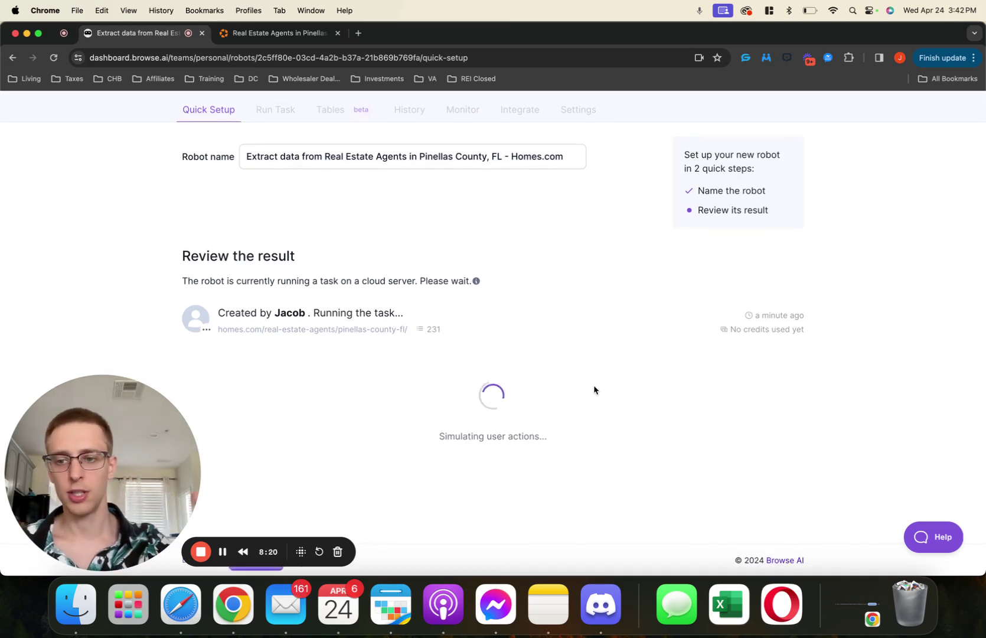
scroll(594, 390, down, 5)
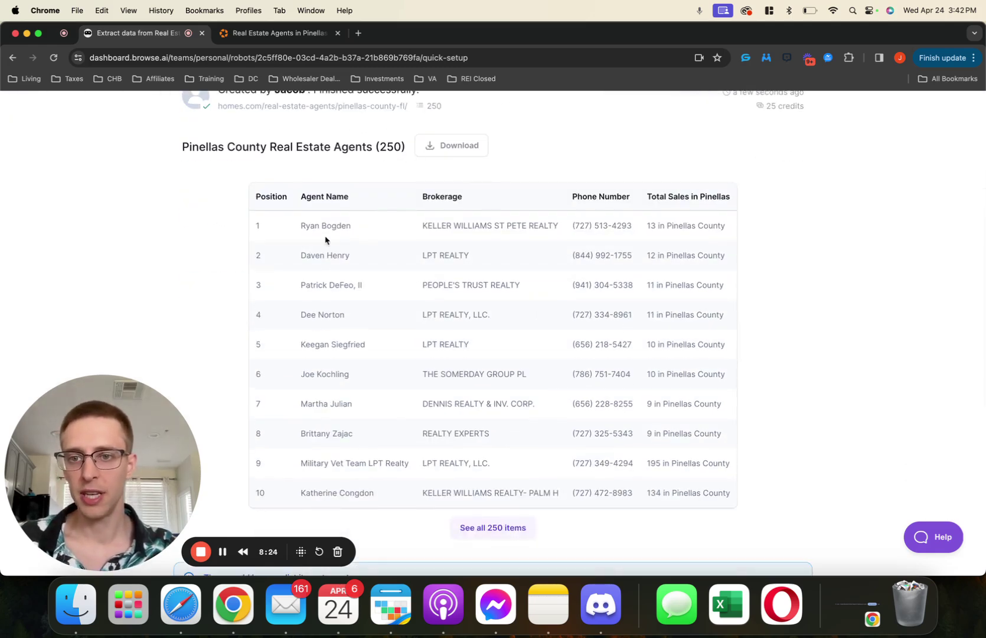
- Show all 250 extracted agents and download the results as a CSV file
scroll(636, 343, down, 10)
scroll(636, 343, up, 10)
scroll(635, 342, down, 1)
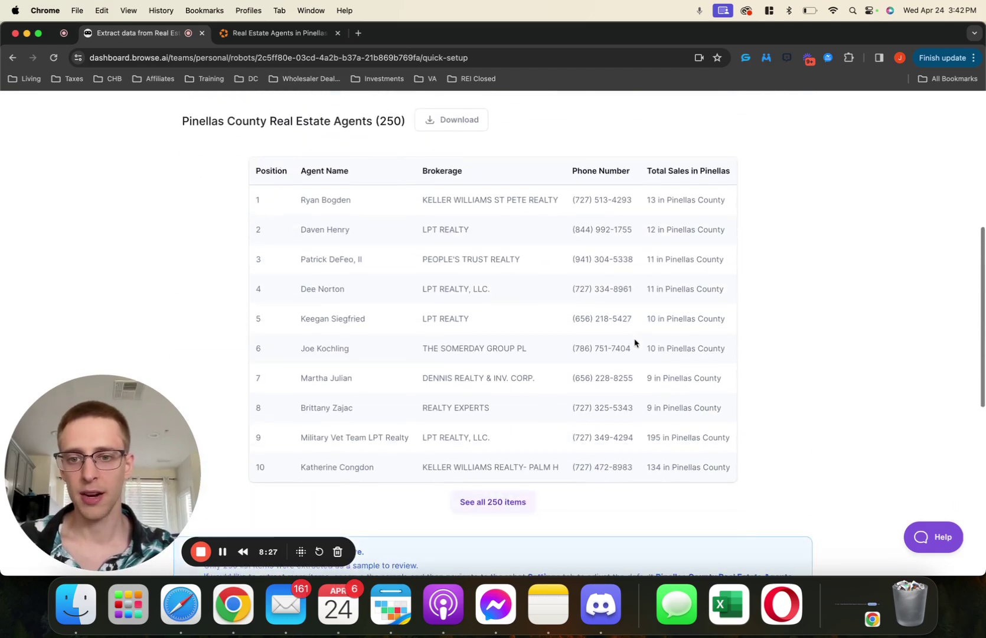
click(484, 503)
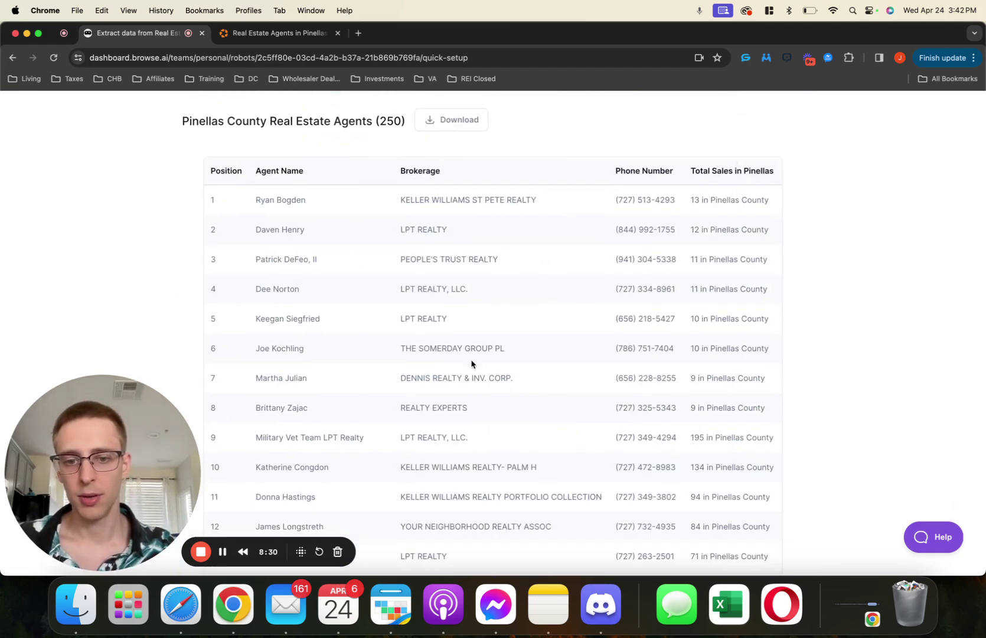
scroll(588, 420, down, 2)
scroll(588, 423, up, 3)
scroll(587, 423, up, 1)
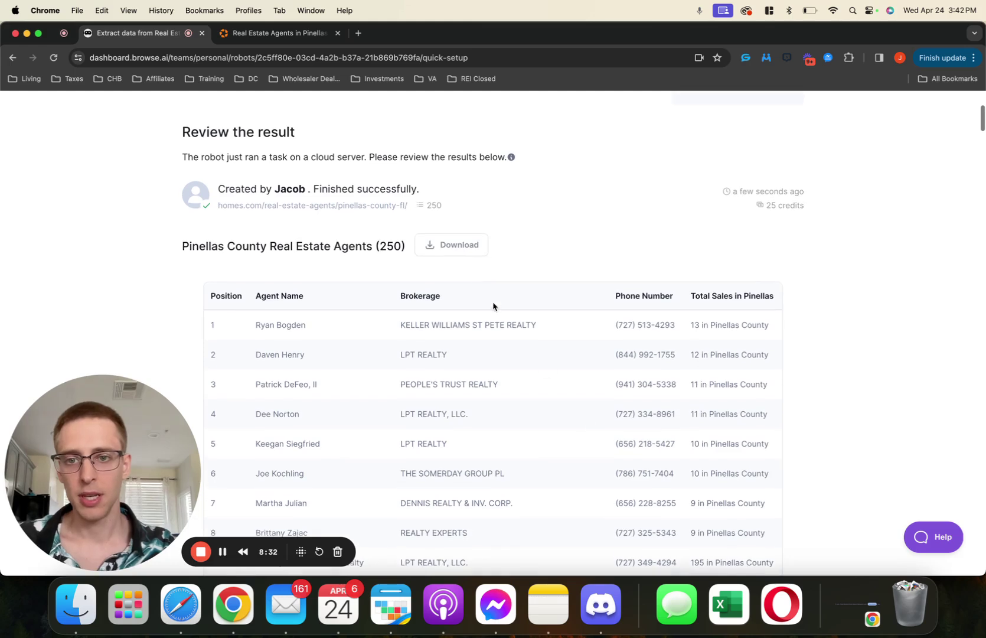
click(444, 247)
click(457, 275)
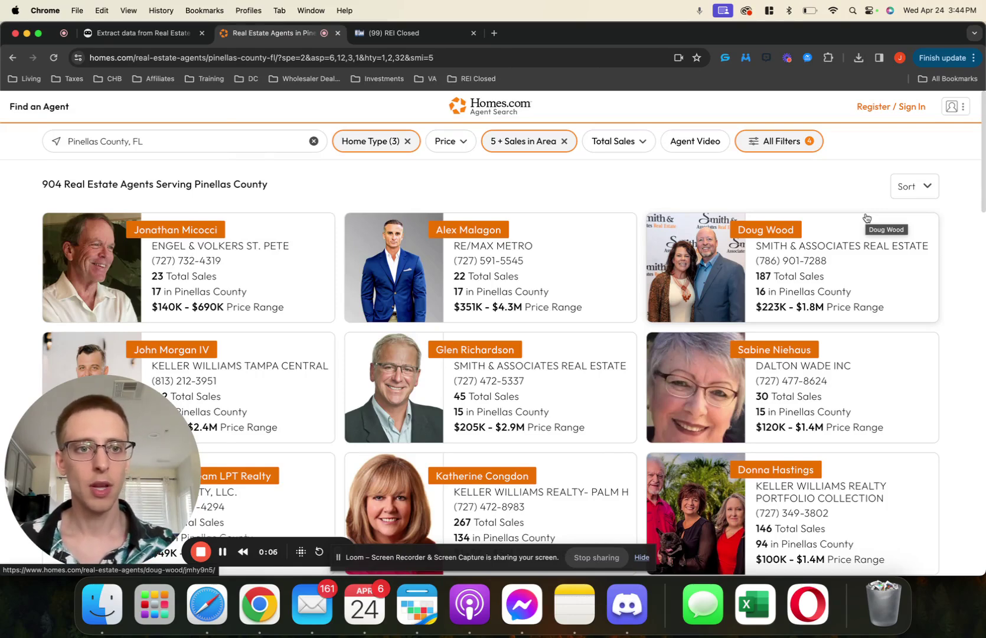
- Open the downloaded agents CSV from Chrome's recent downloads in Numbers
click(861, 61)
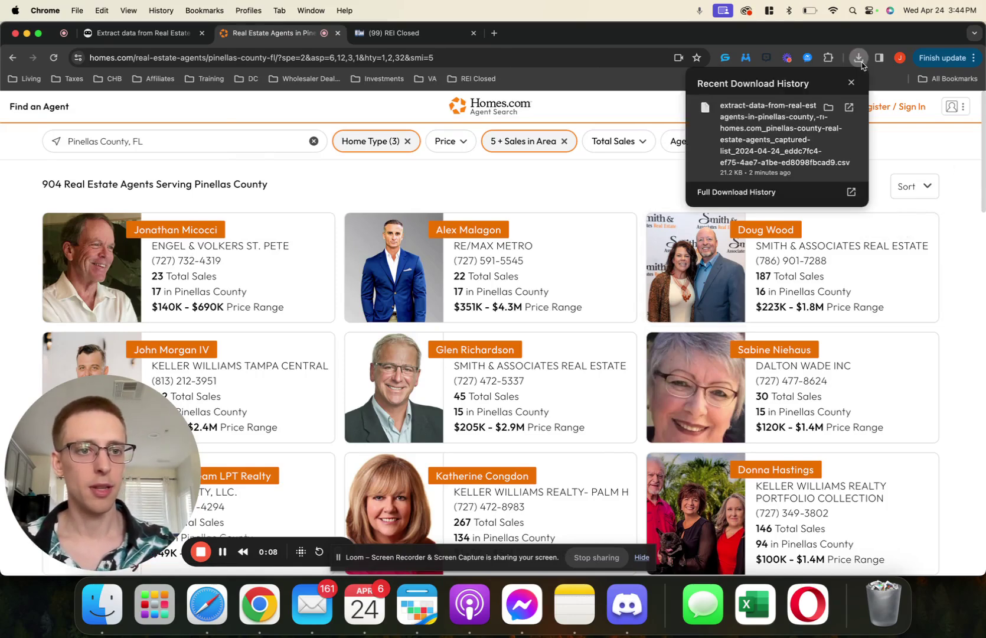
click(751, 147)
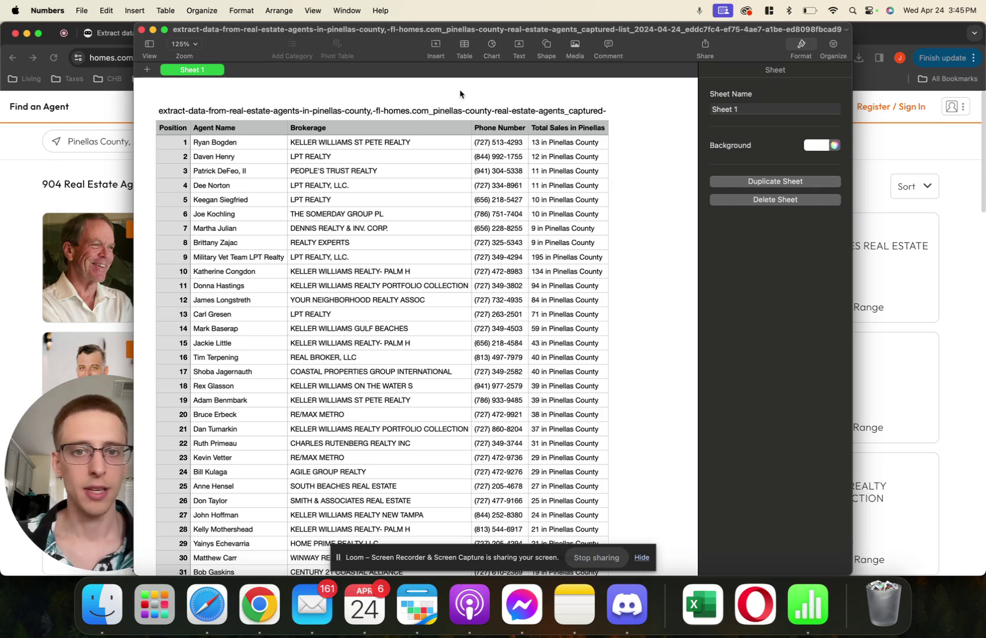
- Select columns B–D, Agent Name through Phone Number, down to the last agent row, then return to Chrome
click(220, 146)
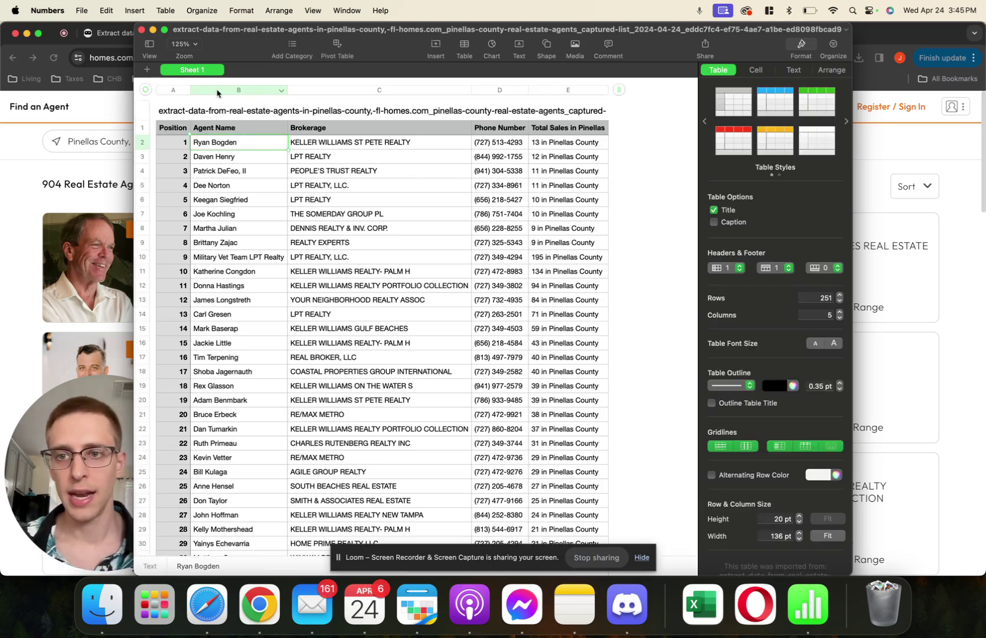
click(182, 129)
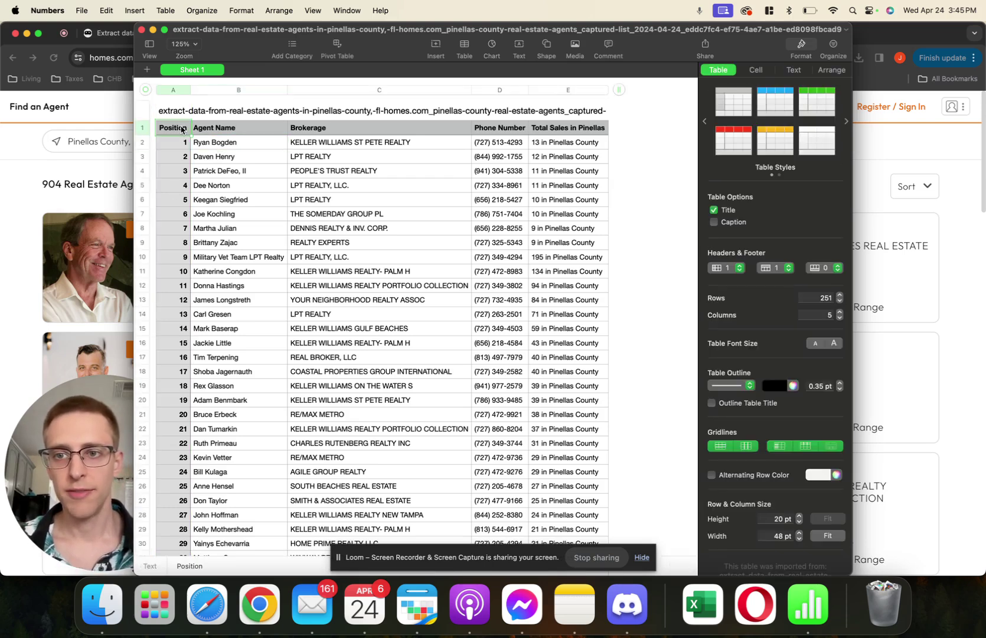
click(211, 130)
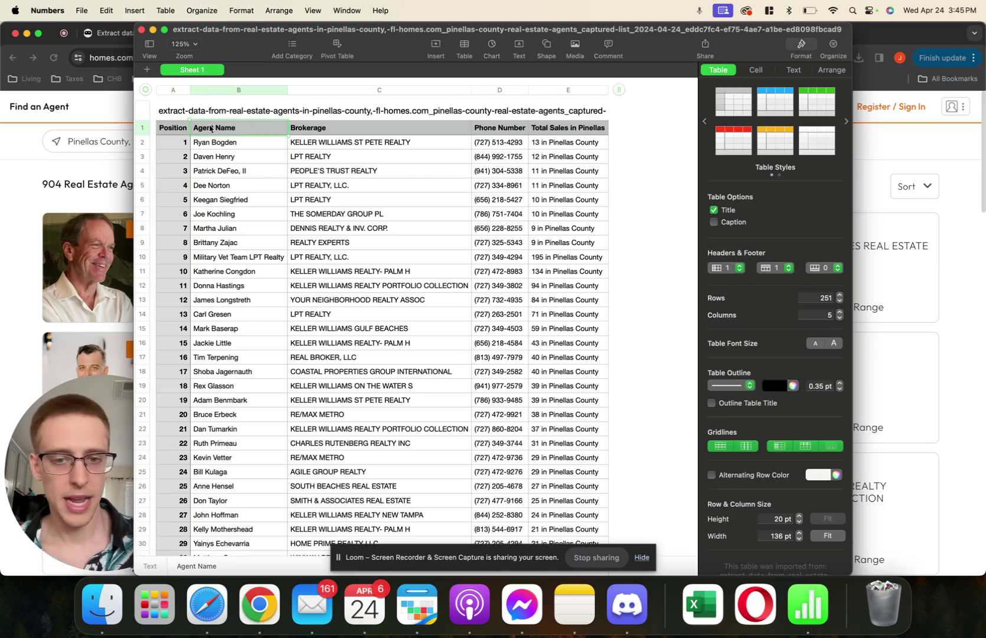
key(shift+Right)
key(shift+Right)
key(shift+Right)
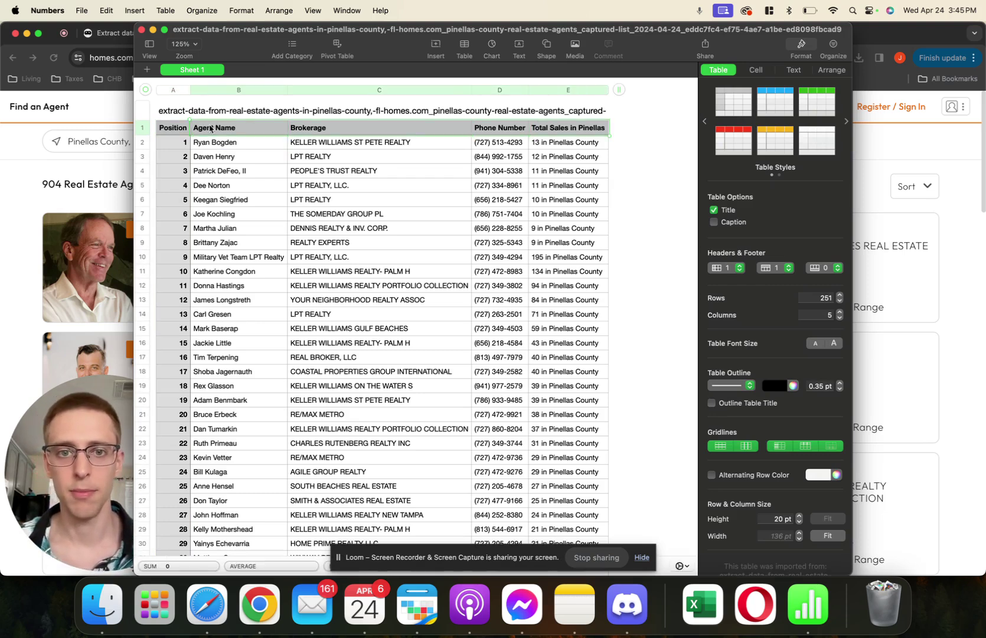
key(shift+Left)
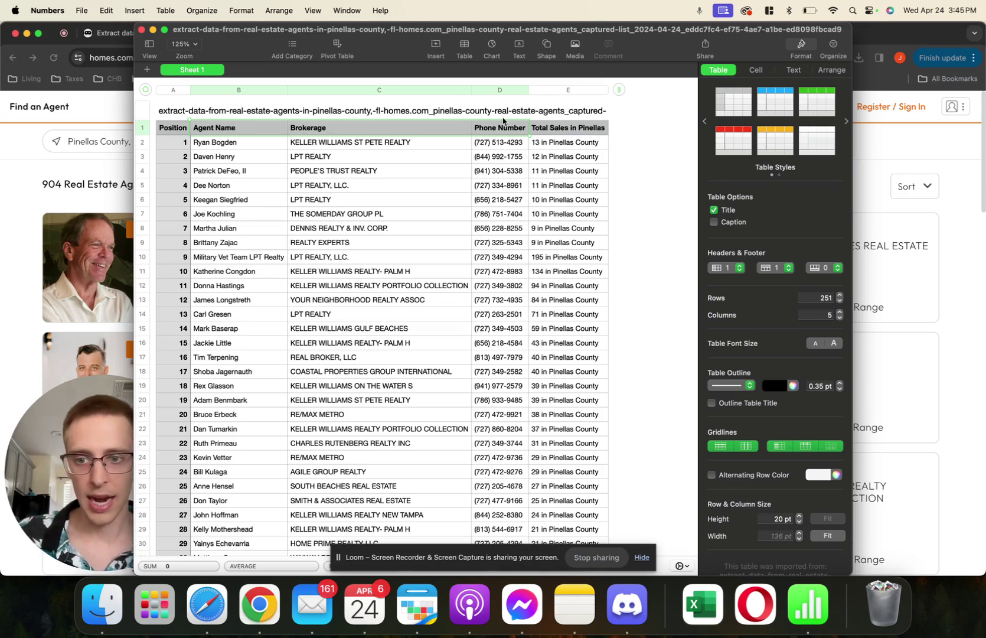
key(super+shift+Down)
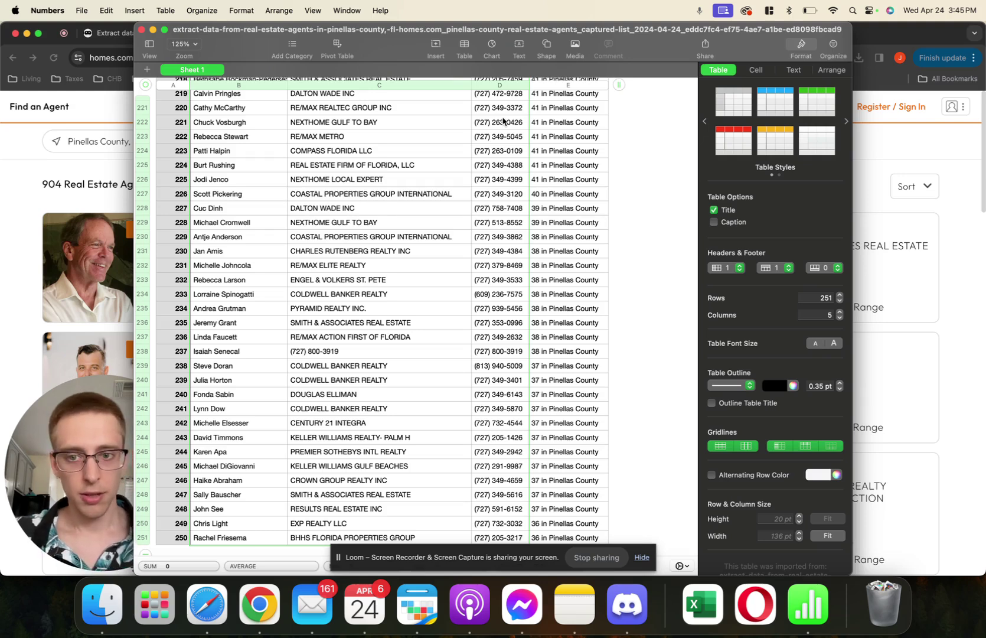
key(super+shift+Up)
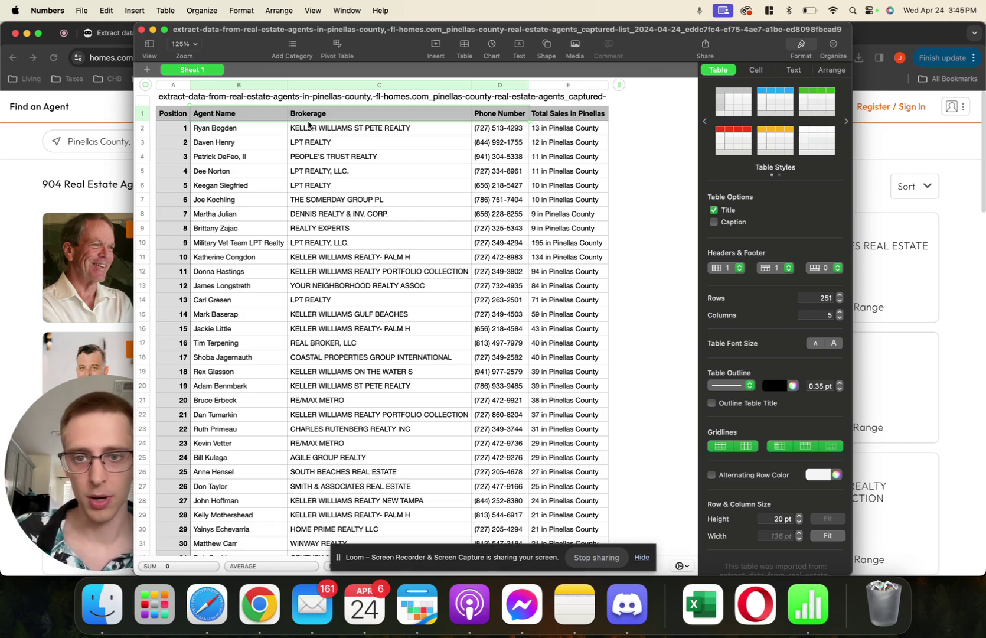
scroll(309, 124, down, 20)
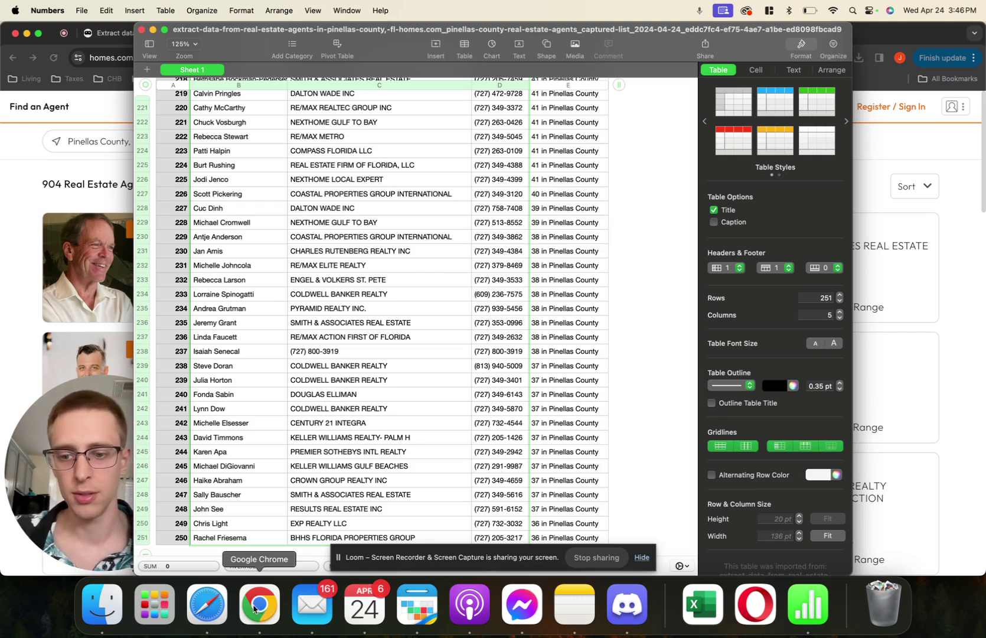
click(258, 612)
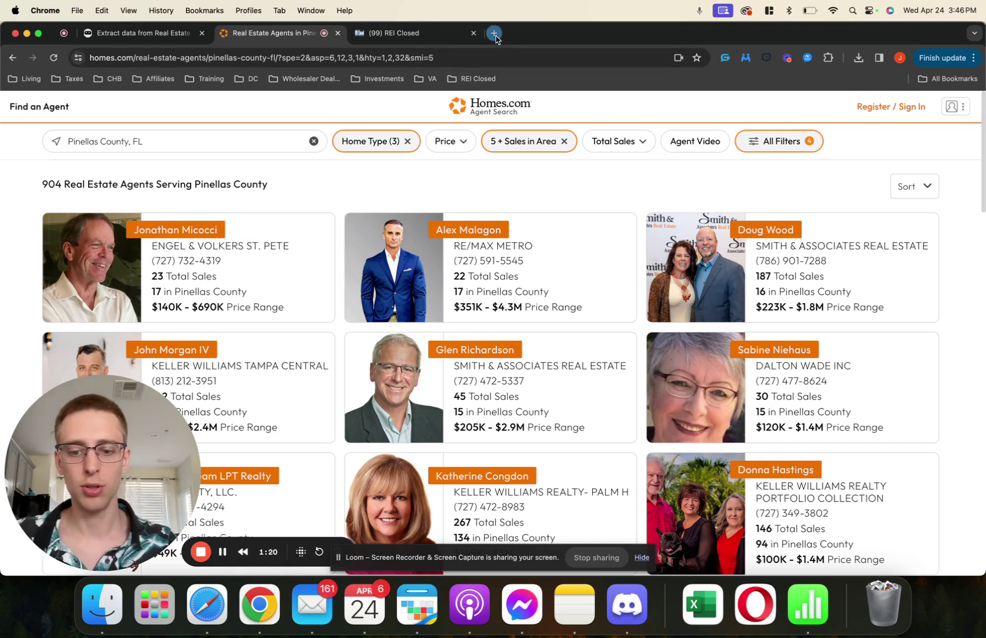
- Create a blank Google Sheets spreadsheet and paste in the copied agent columns
click(494, 34)
text(sheets)
key(Return)
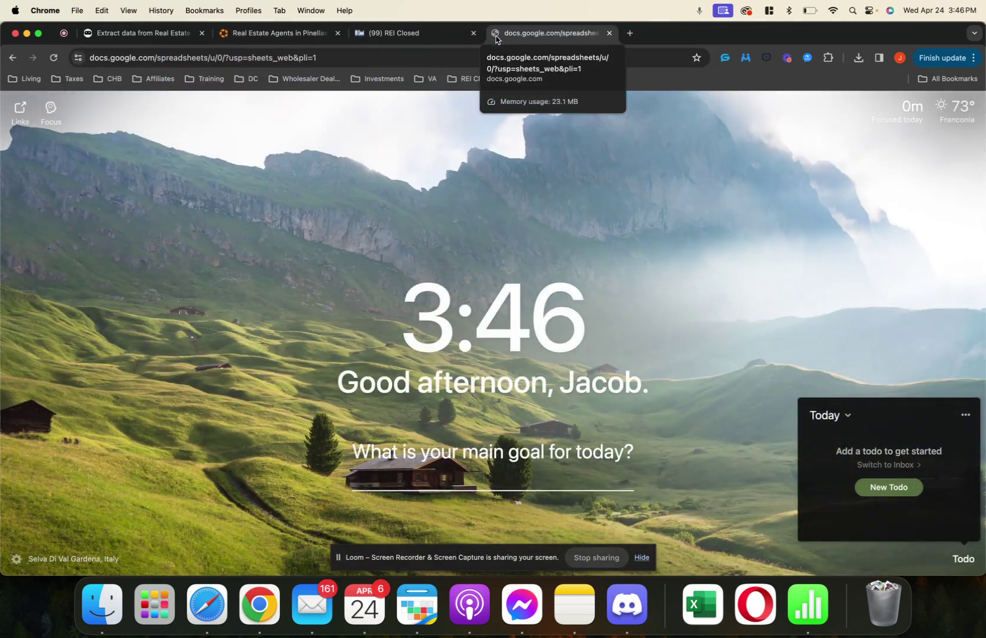
click(201, 219)
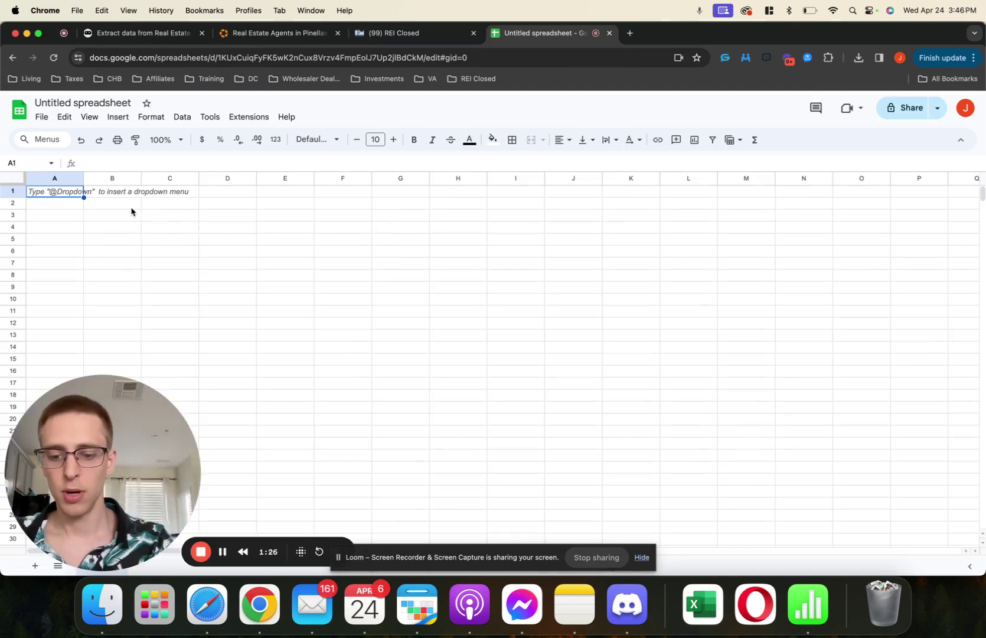
key(super+v)
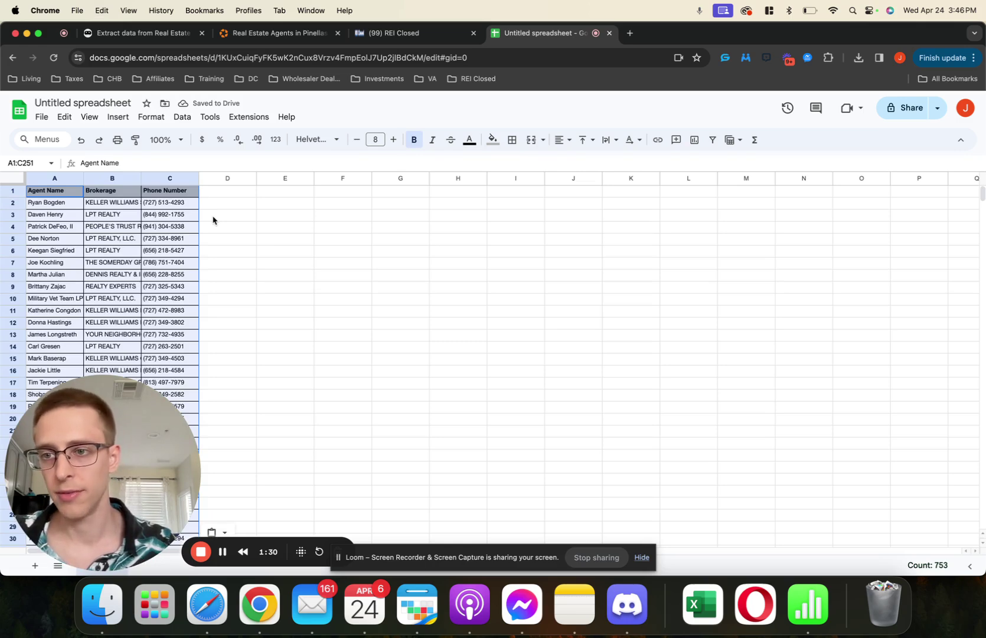
- Select the whole sheet and auto-fit all column widths to their contents
click(16, 178)
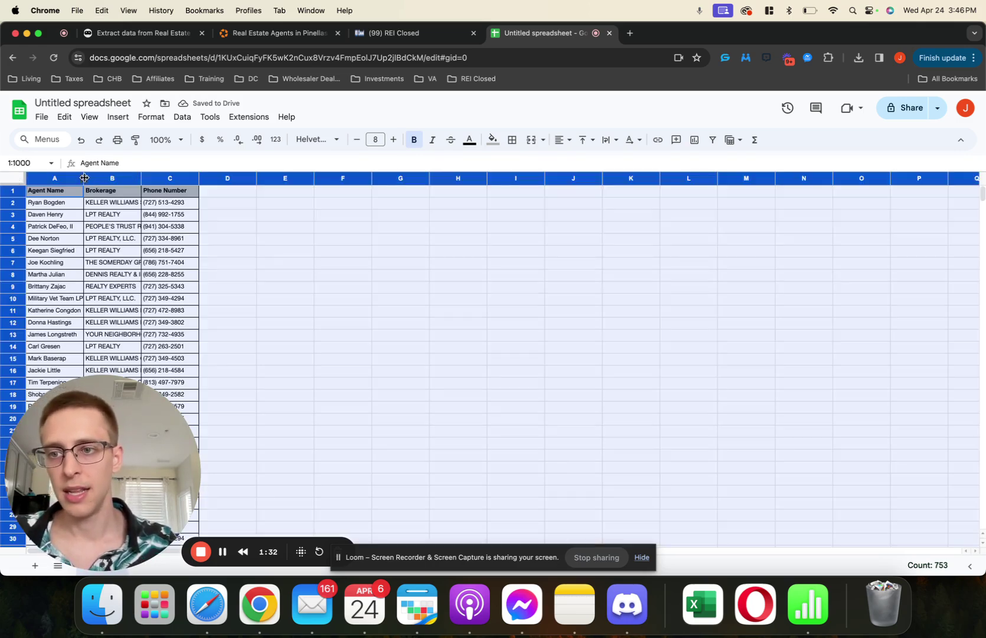
double_click(83, 178)
click(450, 255)
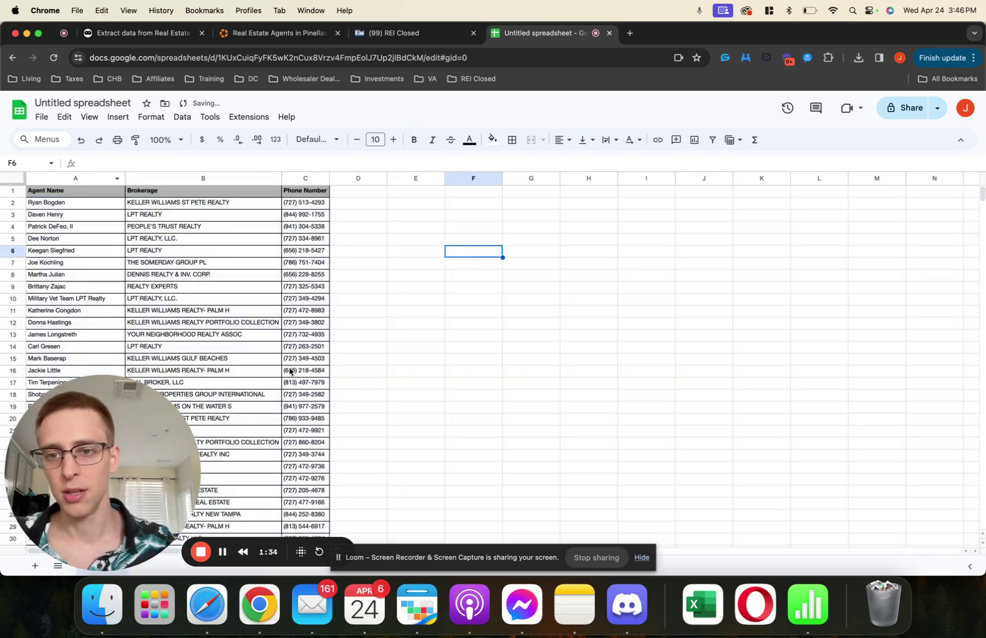
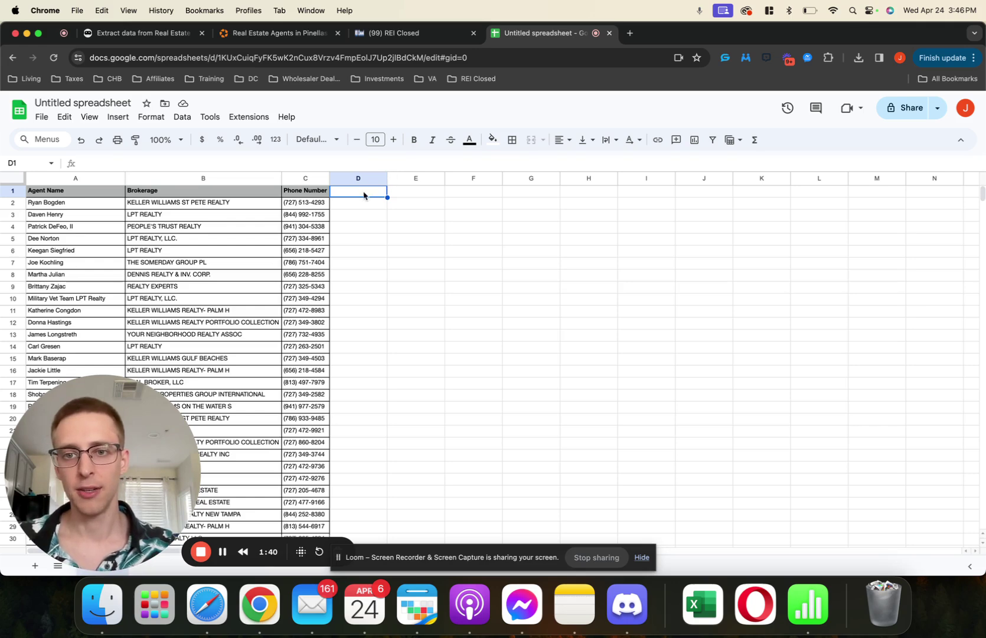
- Open an agent contact from the REI Closed list and scroll through its fields, including Owner (Assign To)
click(384, 38)
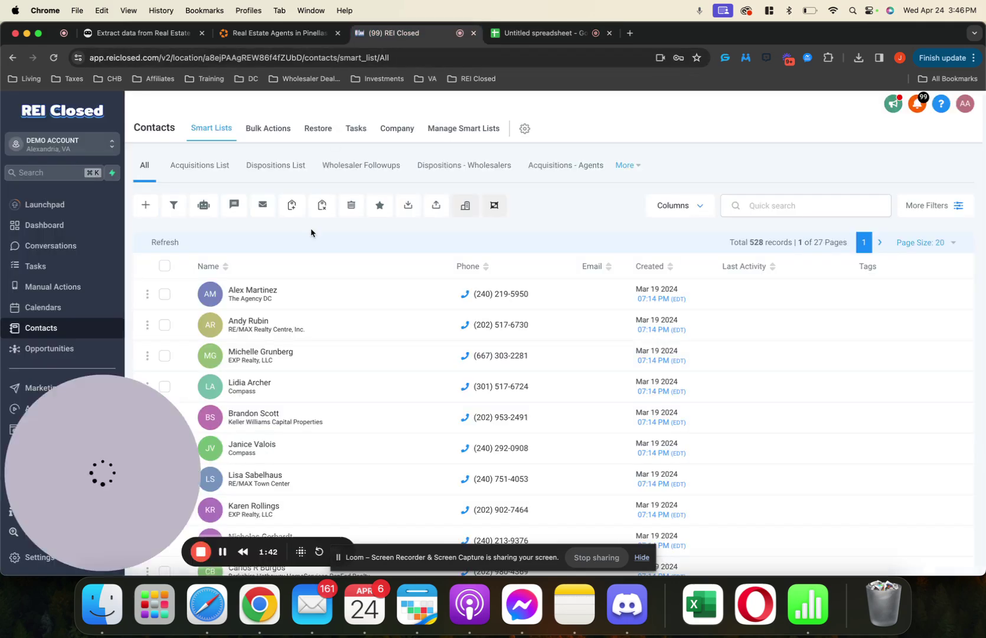
click(253, 290)
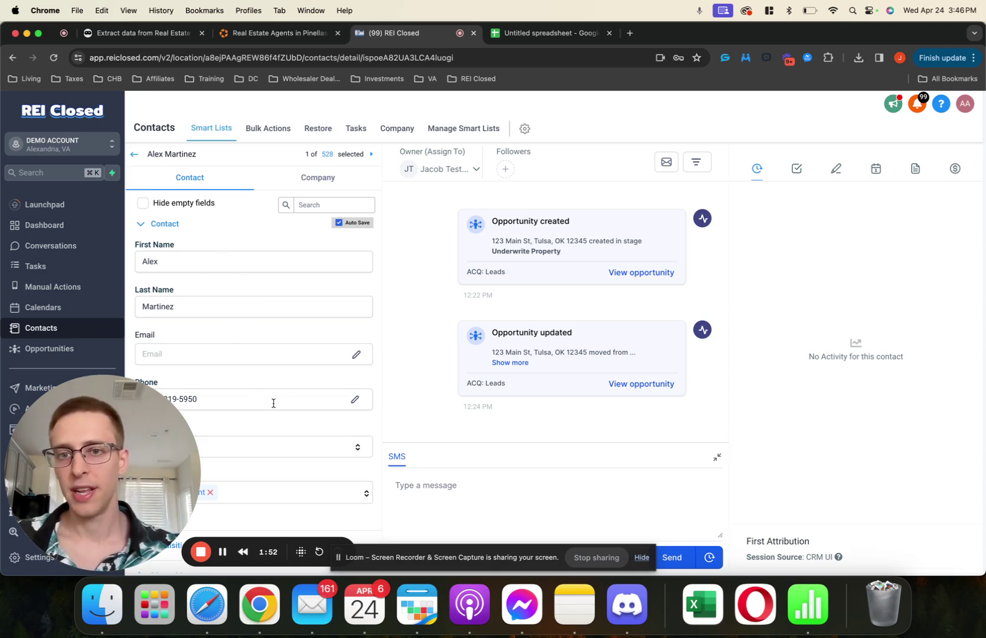
drag(399, 154, 472, 156)
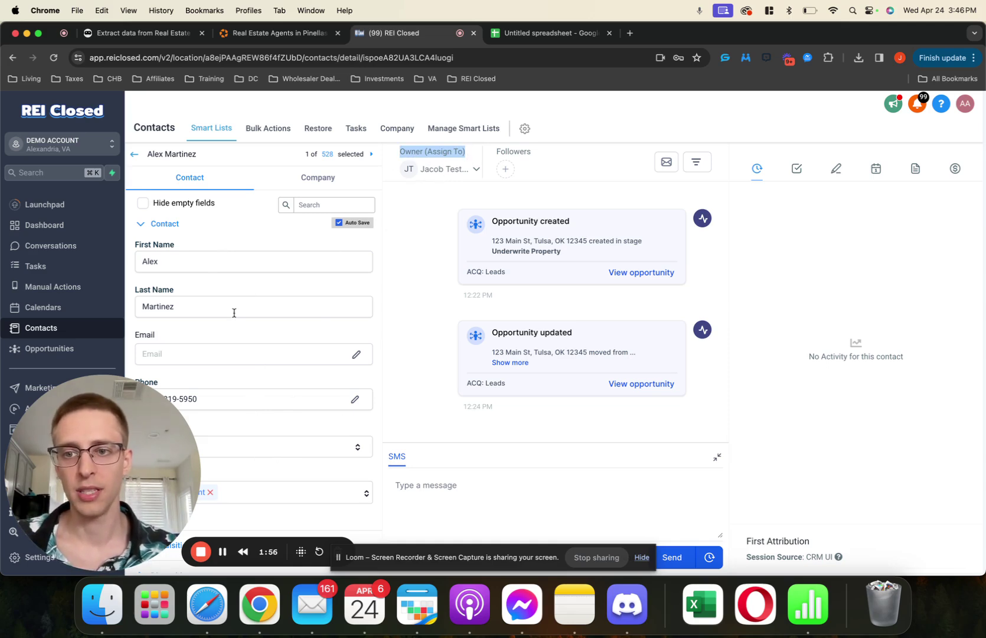
scroll(233, 311, down, 2)
scroll(233, 312, up, 2)
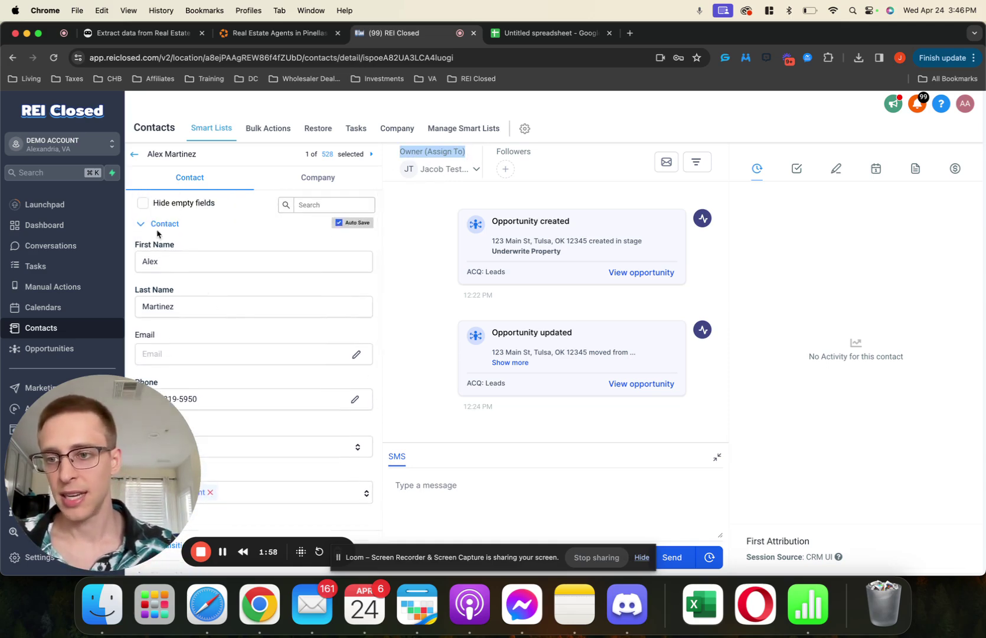
scroll(224, 344, down, 1)
scroll(194, 273, down, 5)
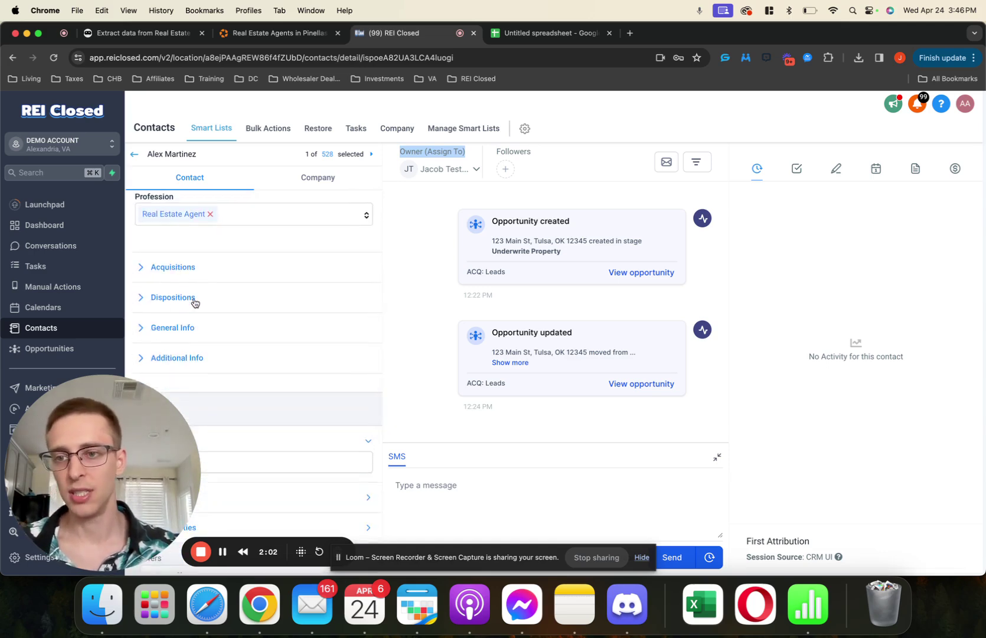
scroll(193, 301, up, 6)
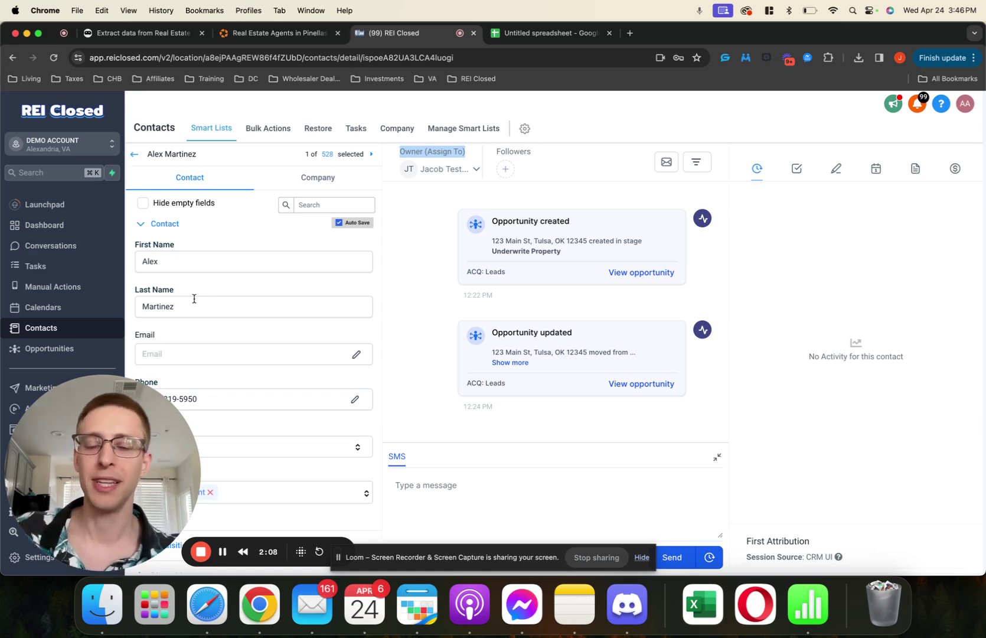
scroll(194, 299, down, 1)
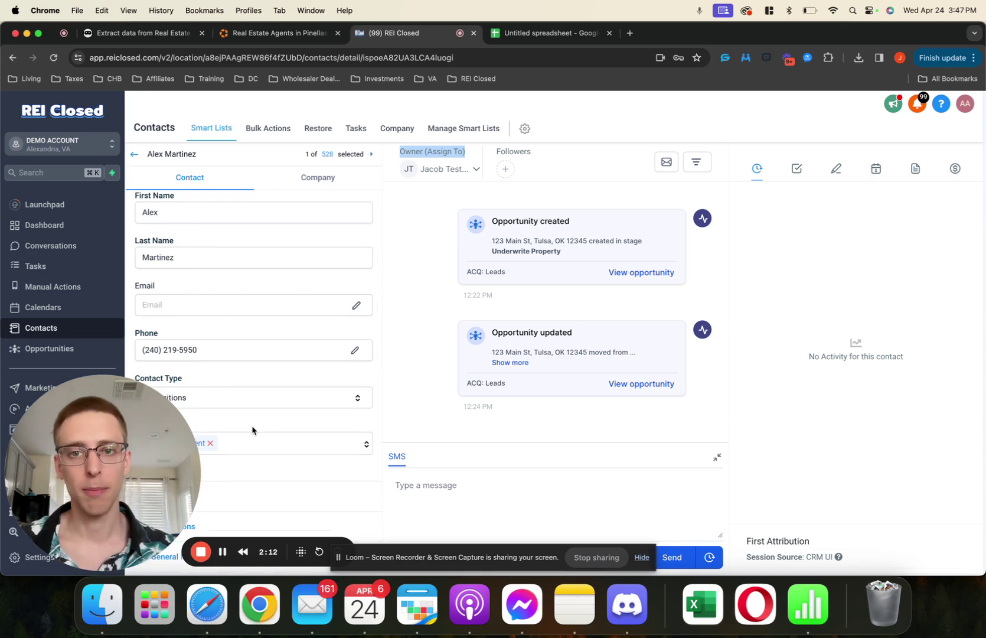
scroll(271, 397, up, 1)
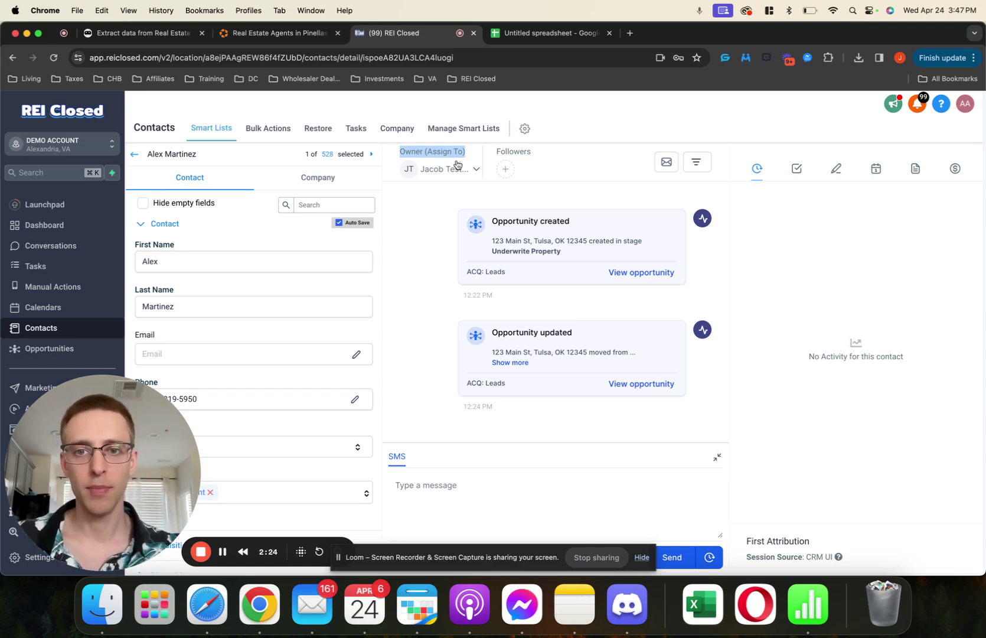
- Enter the header 'Assigned' in cell D1 of the agent spreadsheet
click(535, 33)
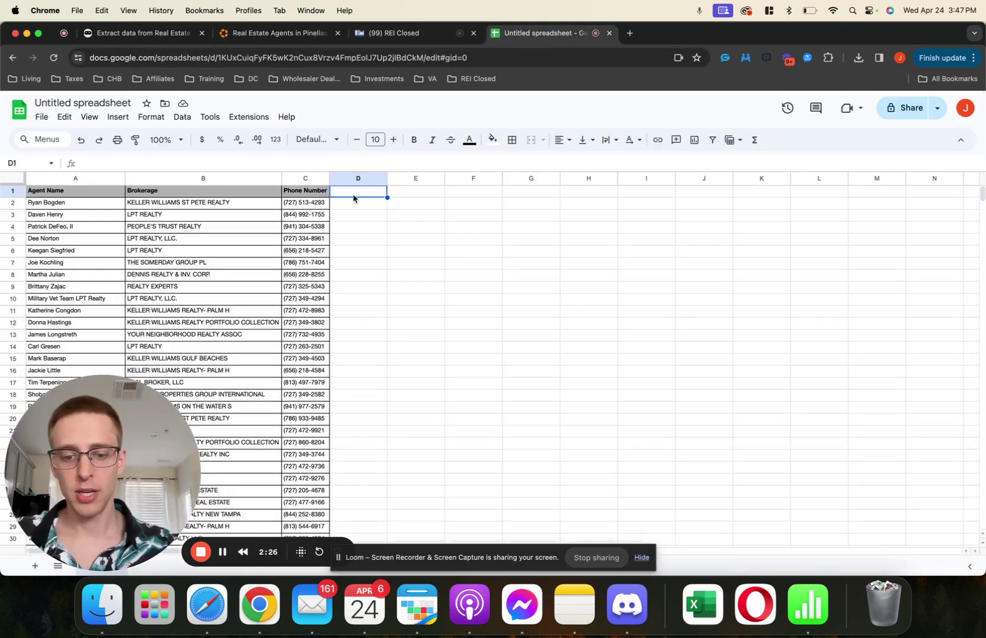
text(Assi)
key(BackSpace)
text(signed)
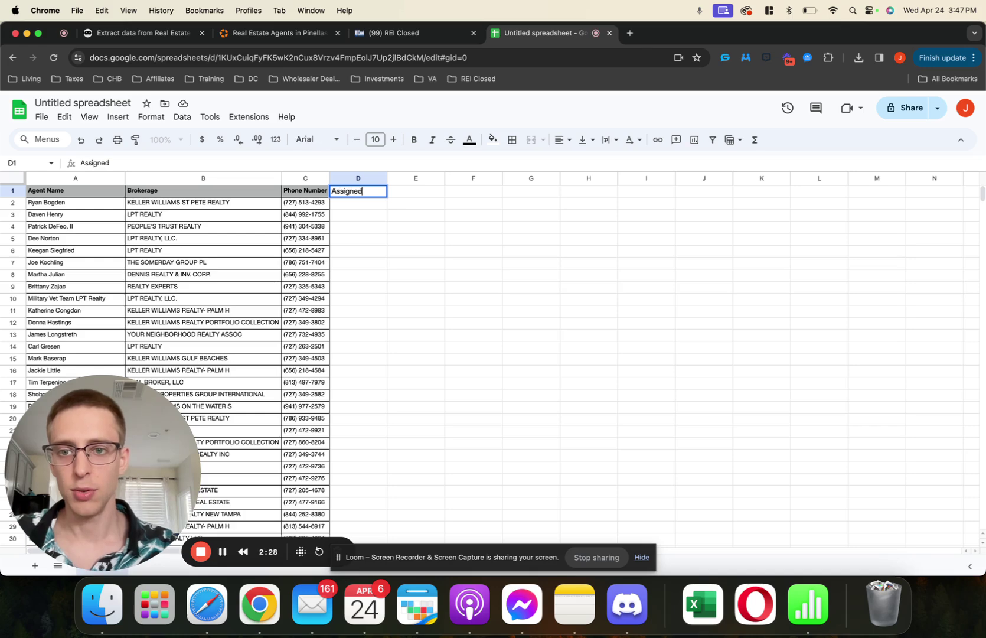
key(Tab)
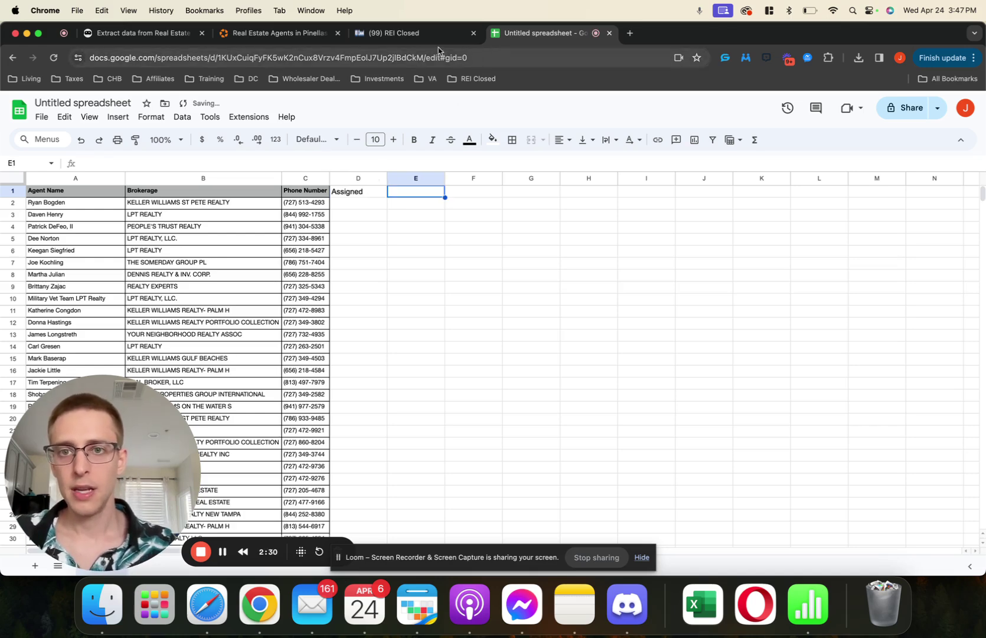
- Copy the Contact Type field label from the CRM record into cell E1
click(402, 33)
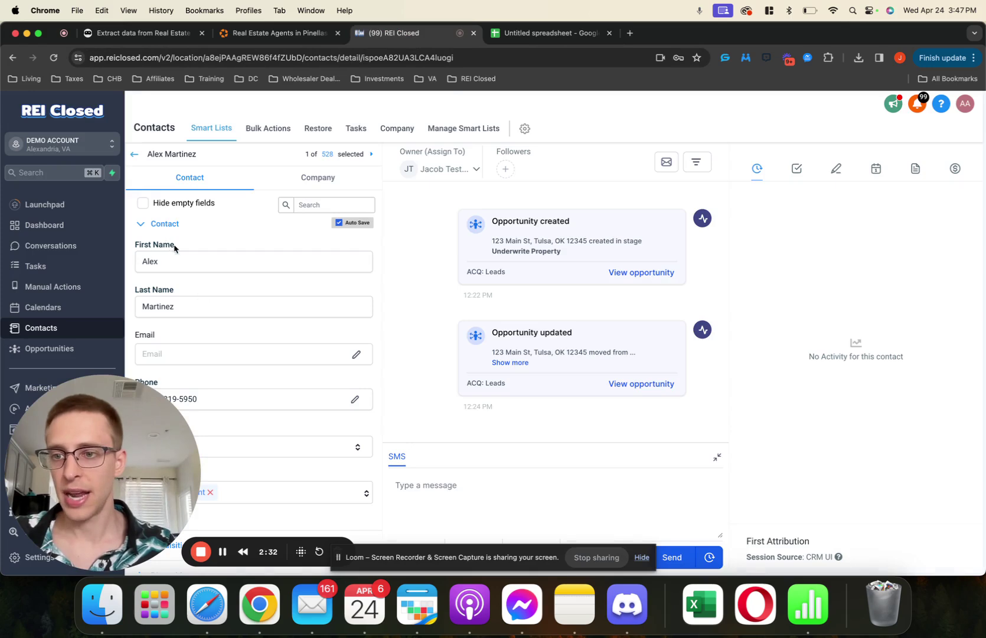
scroll(198, 289, down, 3)
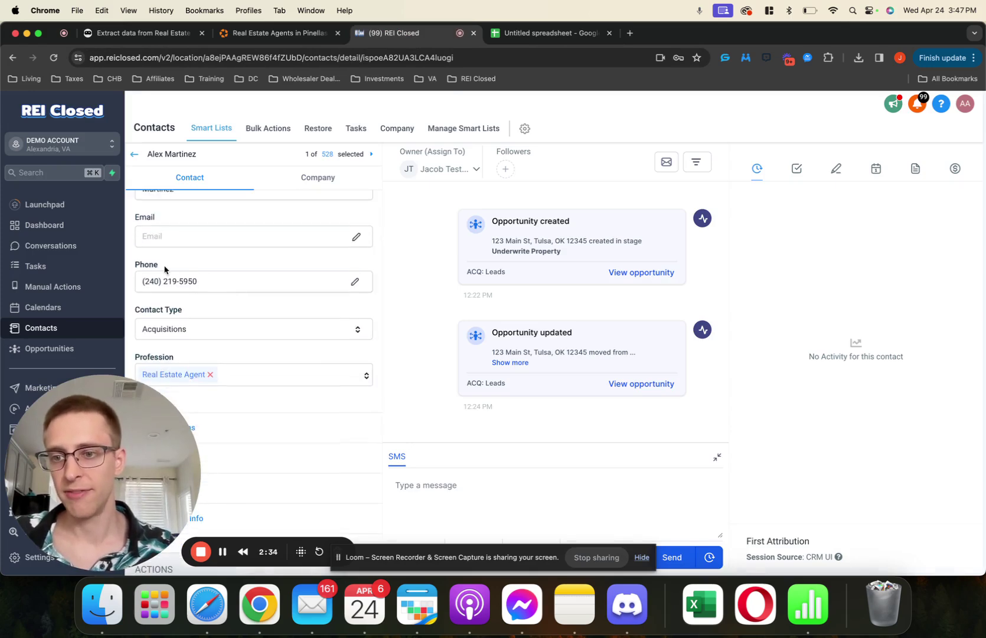
scroll(165, 269, down, 2)
drag(135, 231, 189, 235)
key(super+c)
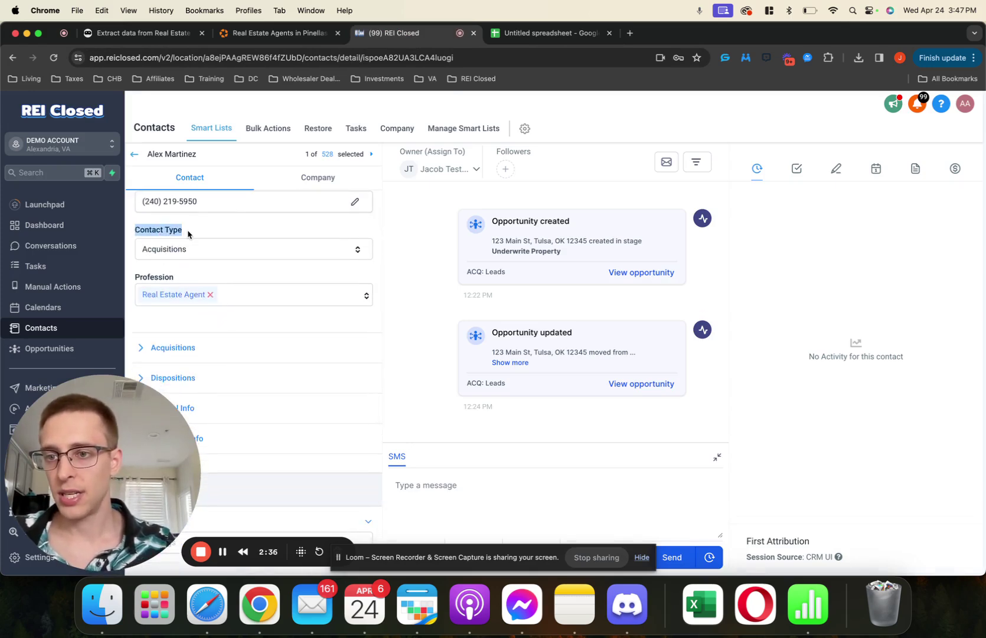
click(546, 33)
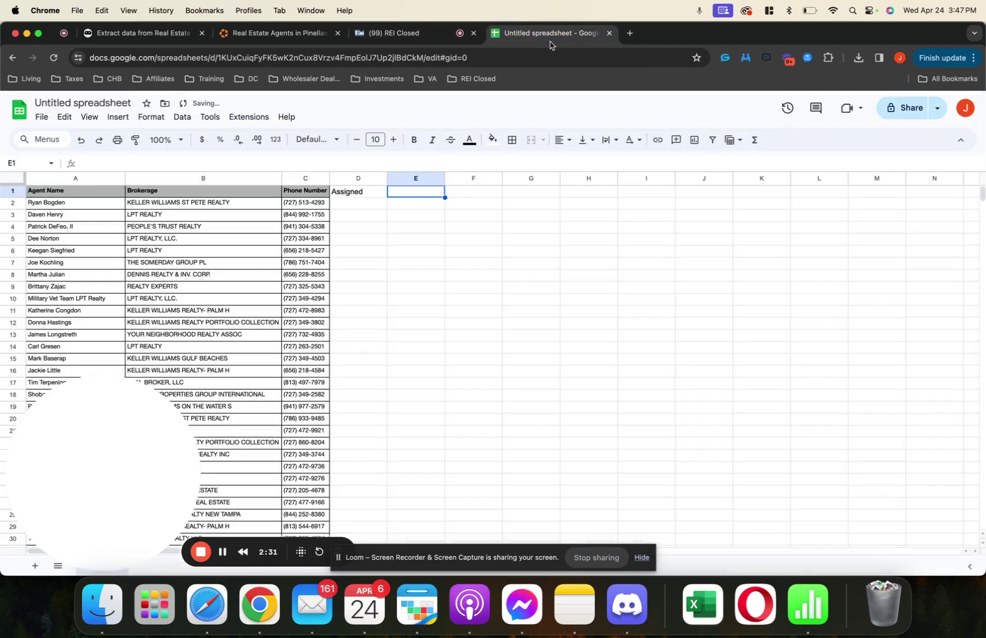
key(Return)
key(super+v)
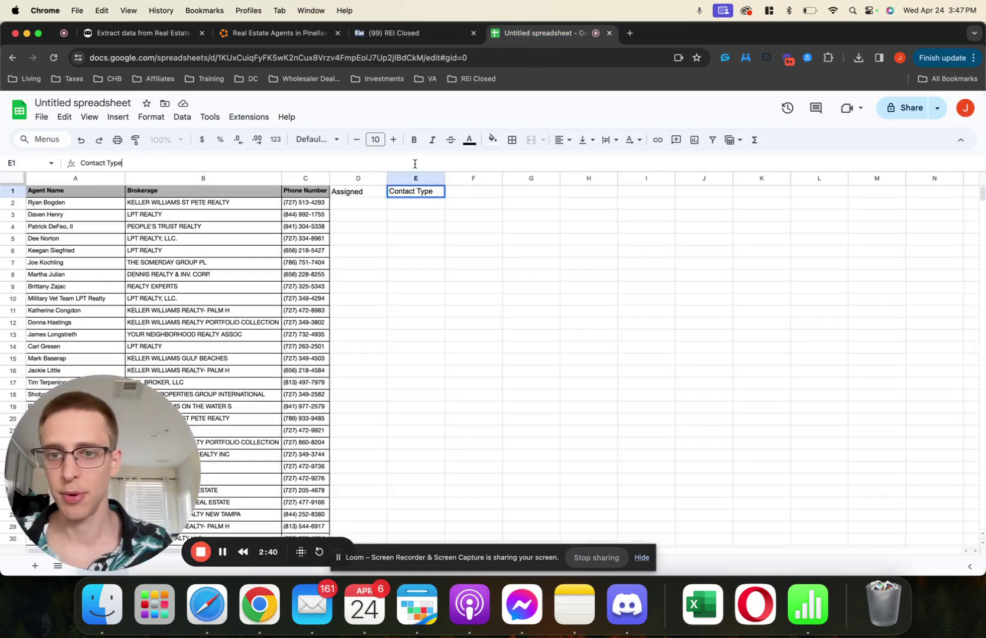
key(Tab)
- Copy the Profession field label from the CRM record into cell F1
click(402, 33)
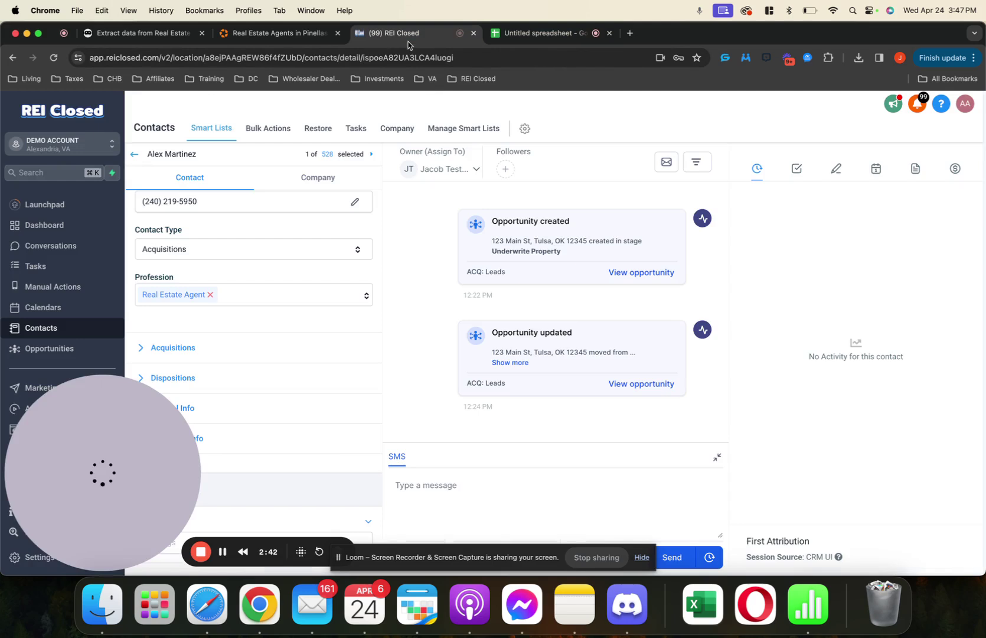
drag(134, 277, 175, 281)
key(super+c)
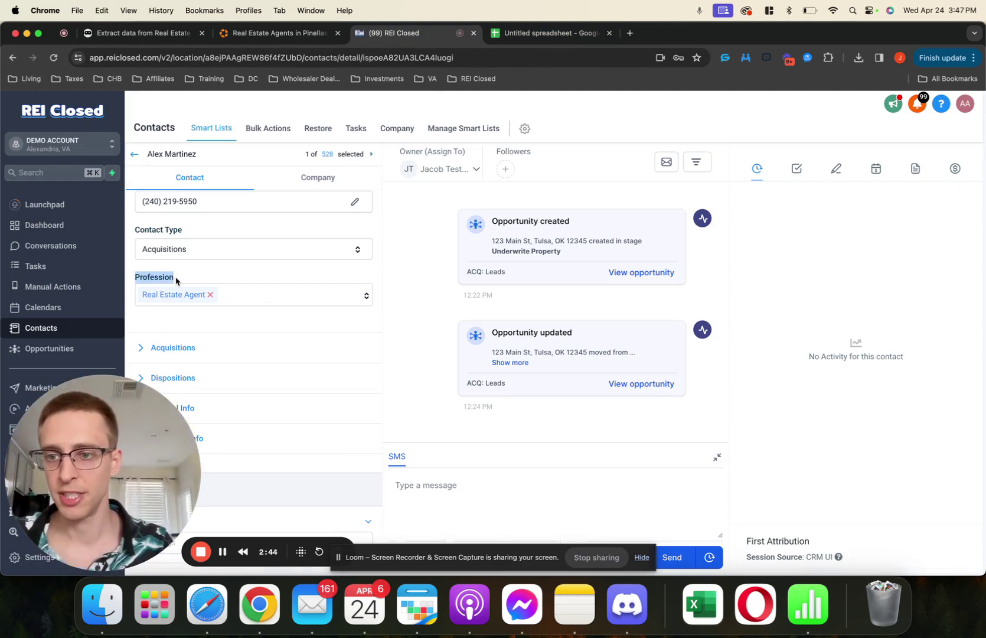
click(540, 33)
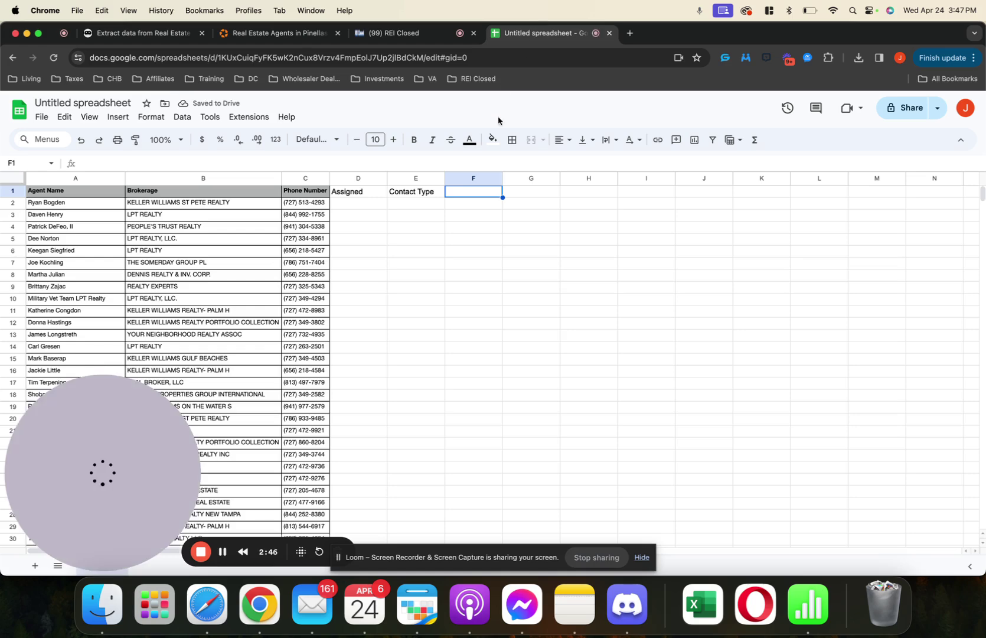
key(super+v)
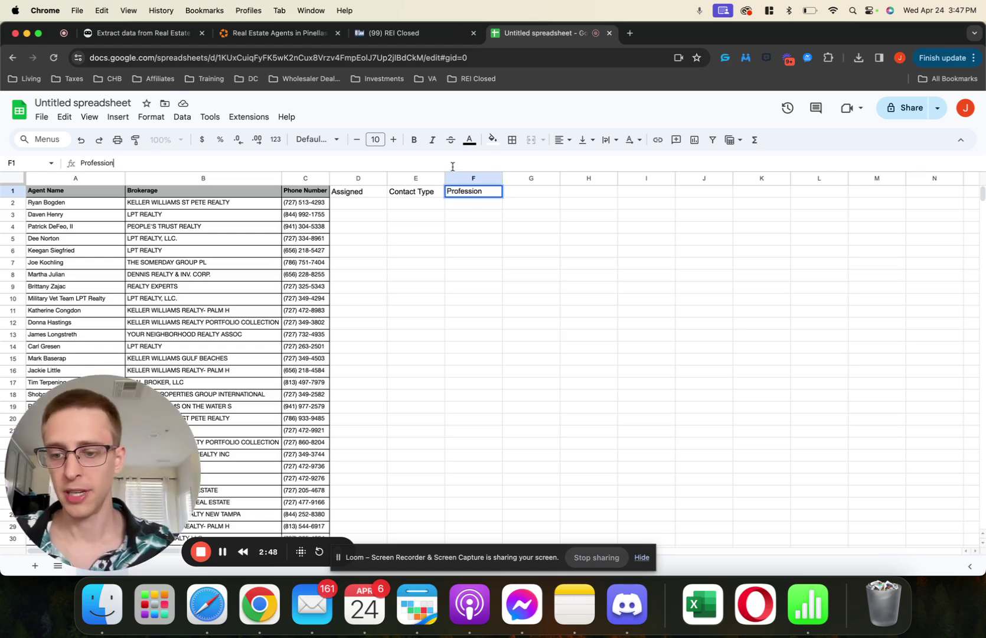
key(Tab)
- Expand the contact's Acquisitions fields in REI Closed
click(408, 33)
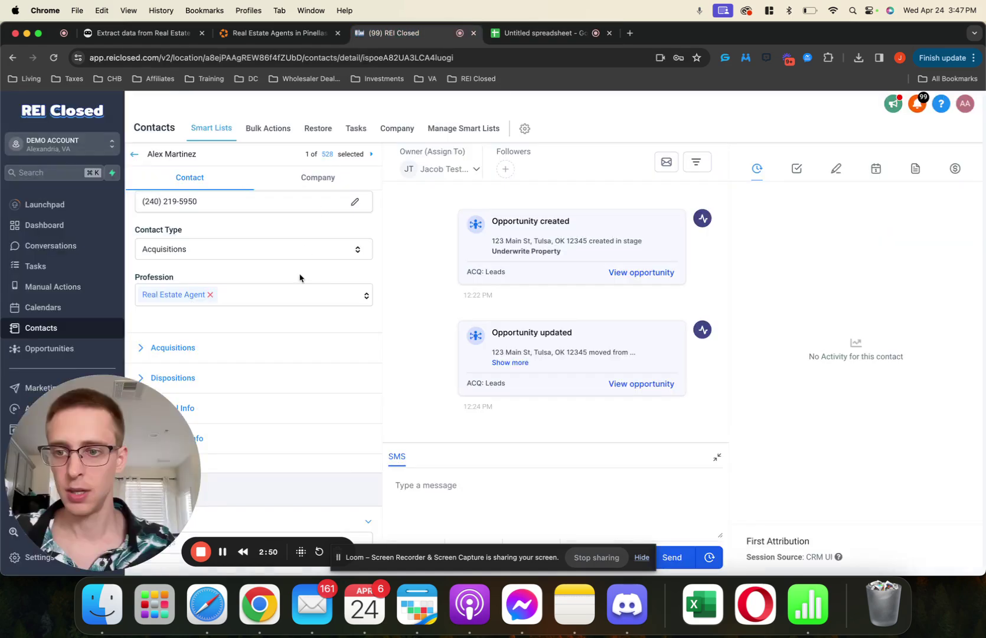
scroll(299, 275, down, 2)
click(144, 277)
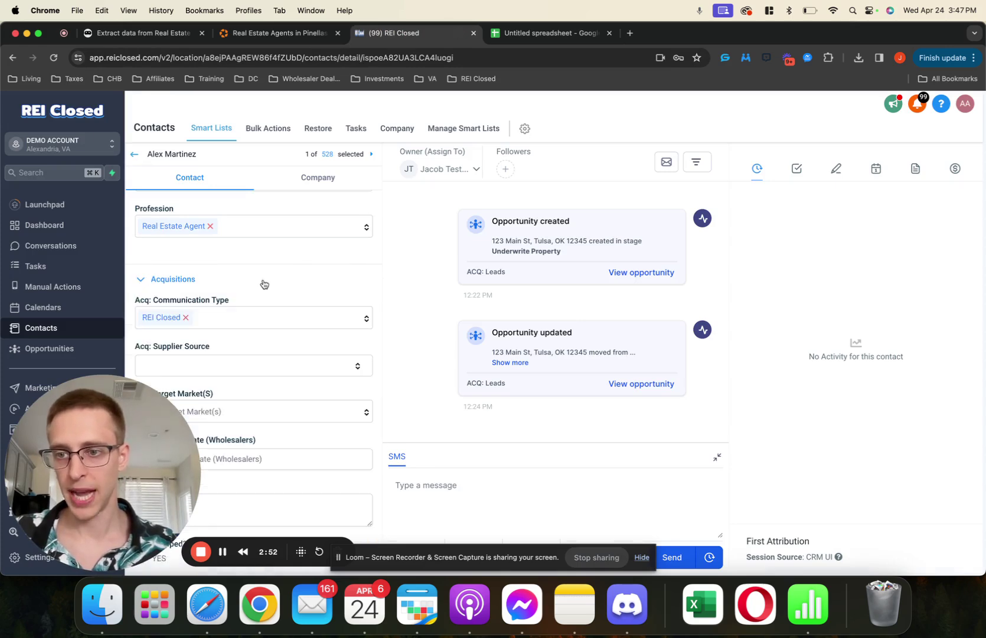
scroll(263, 282, down, 3)
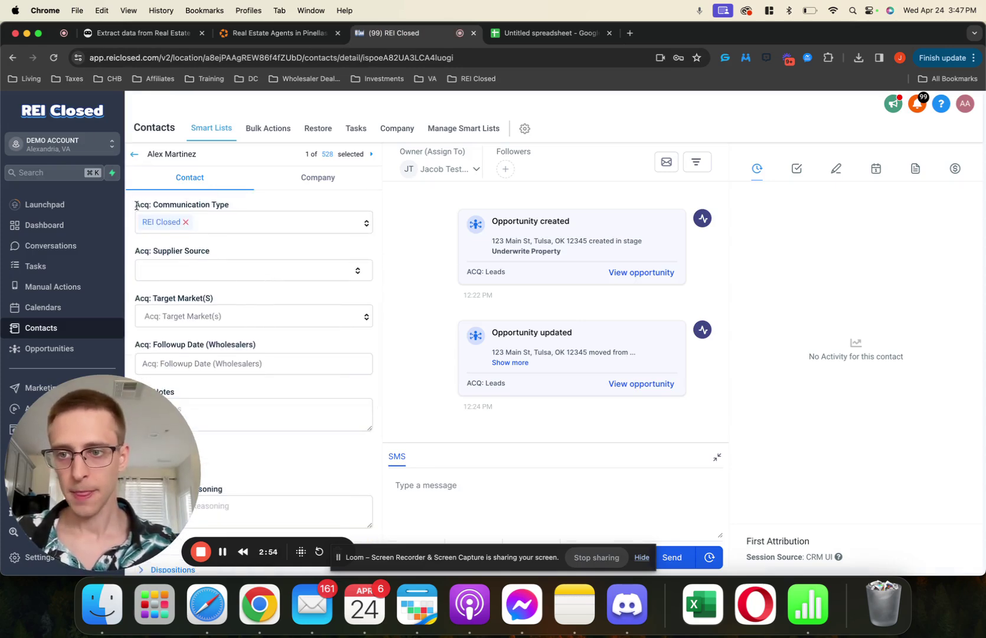
- Paste 'Acq: Communication Type' into G1 and autofit column G
drag(136, 204, 233, 206)
key(super+c)
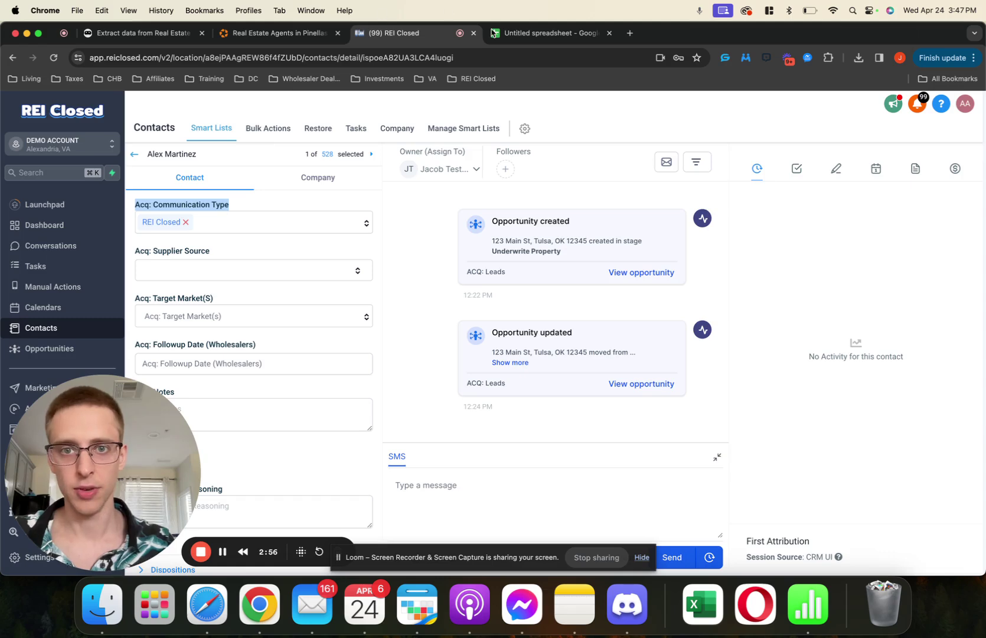
click(492, 33)
key(super+v)
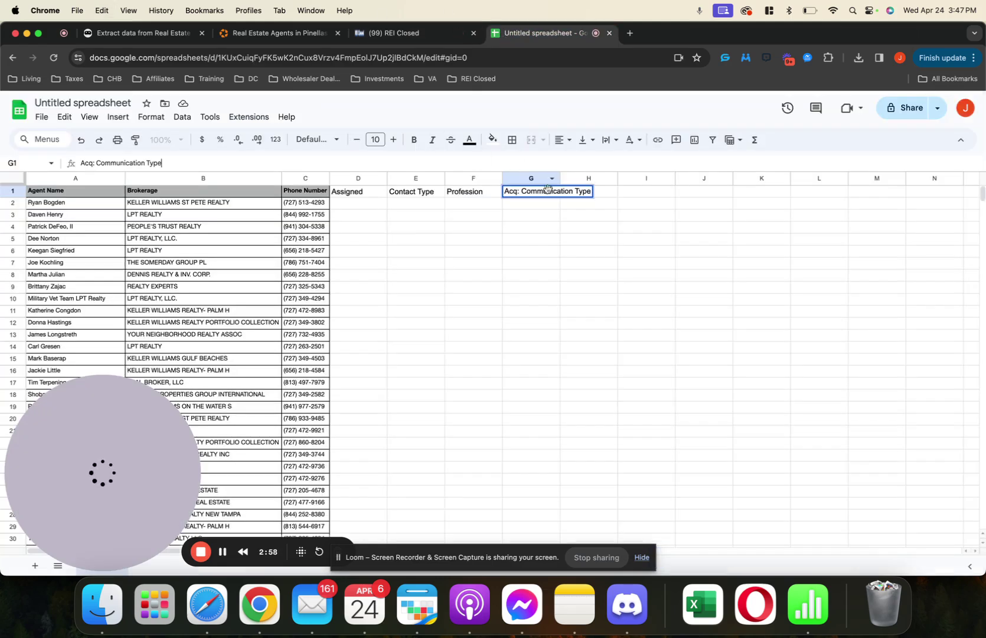
click(574, 241)
double_click(560, 179)
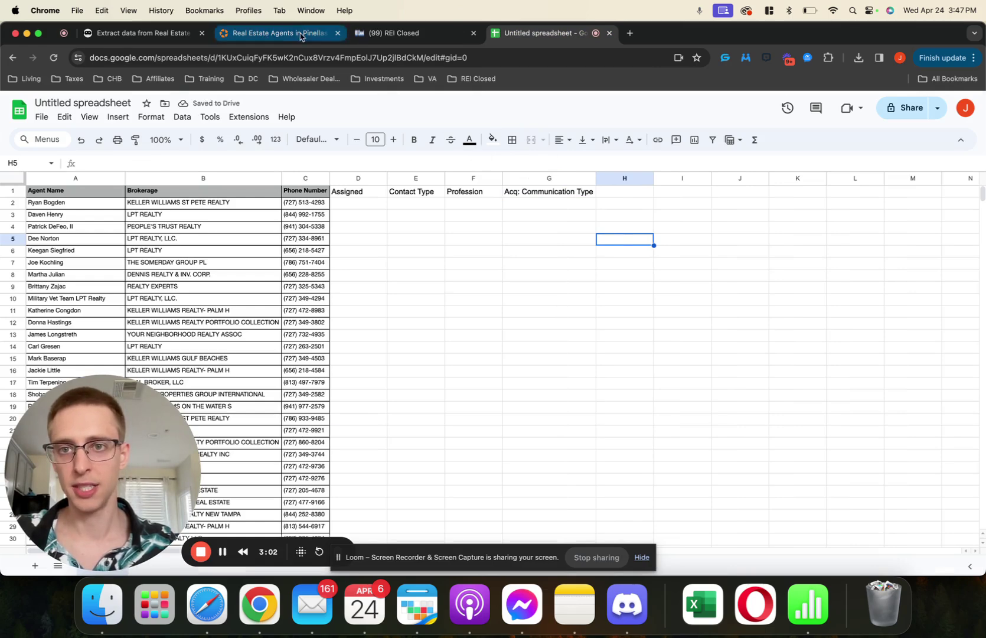
- Paste 'Acq: Supplier Source' into H1 and autofit column H
key(super+3)
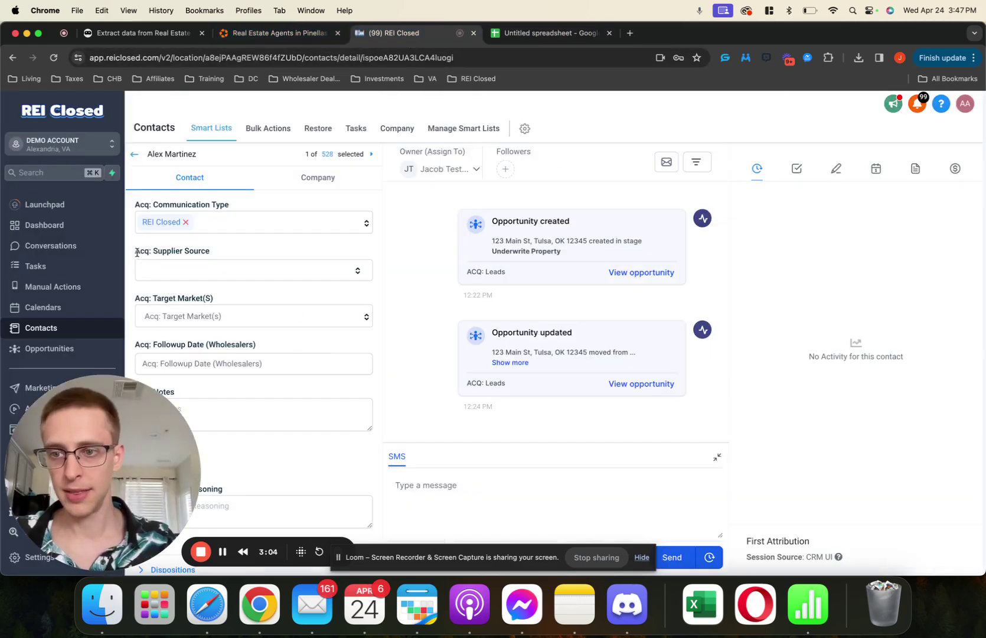
drag(135, 251, 207, 247)
key(super+c)
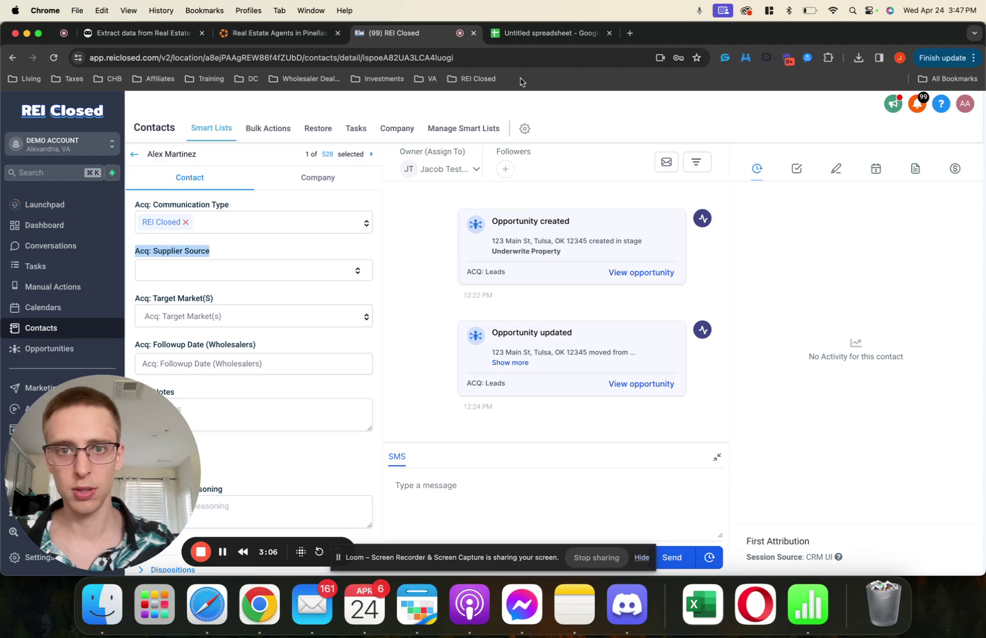
click(547, 33)
click(605, 192)
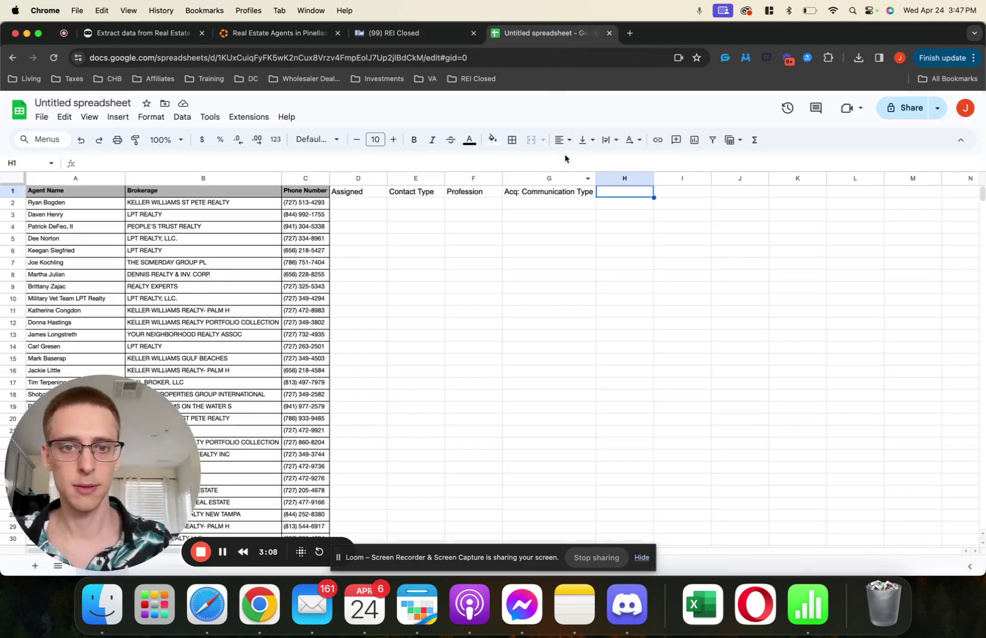
key(super+v)
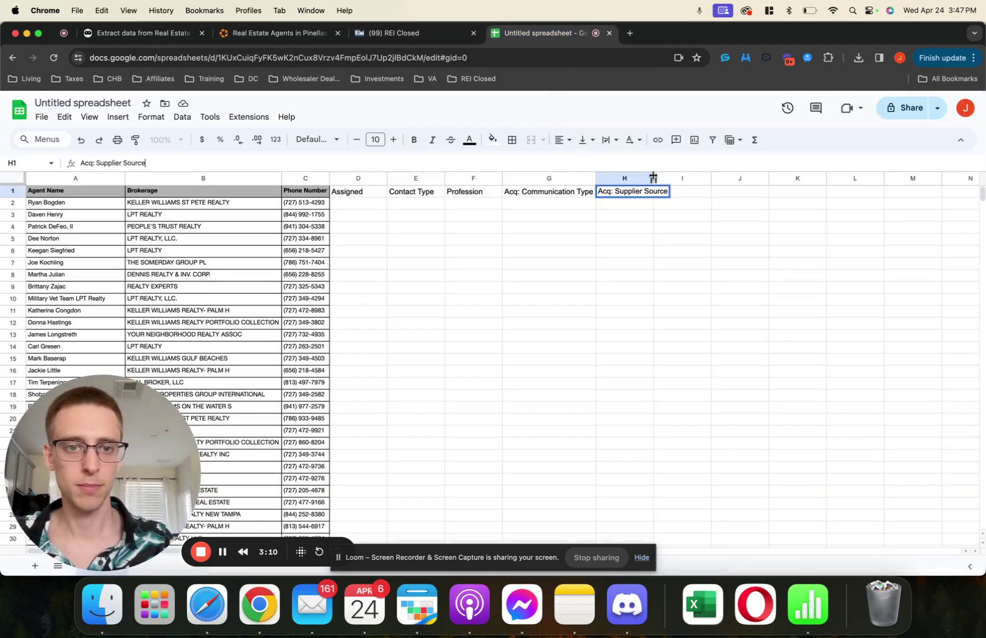
double_click(653, 178)
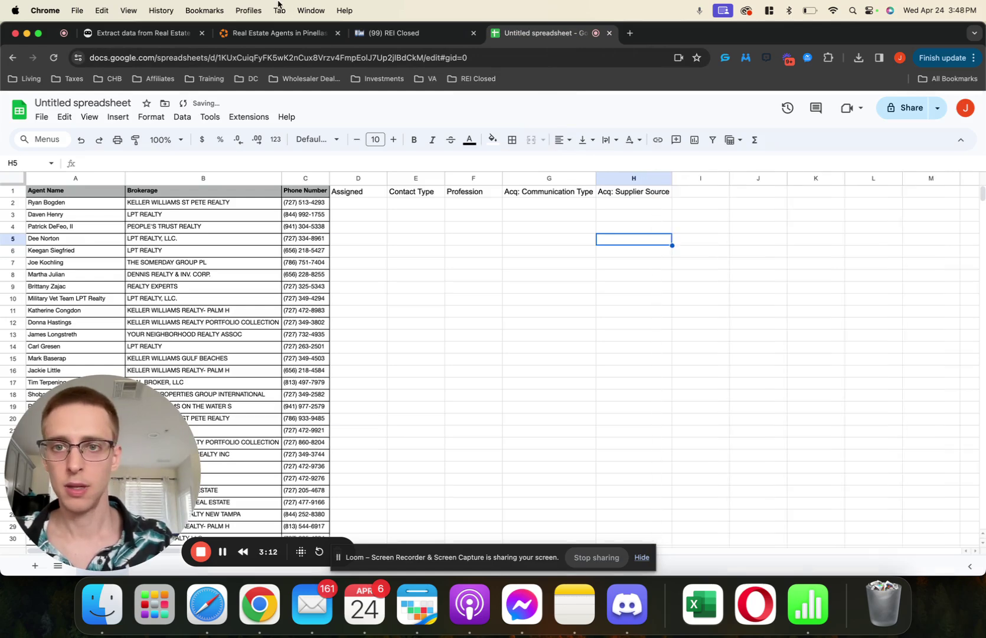
- Paste 'Acq: Target Market(S)' into I1, autofit column I, and remove the extra line
click(401, 33)
scroll(257, 346, down, 1)
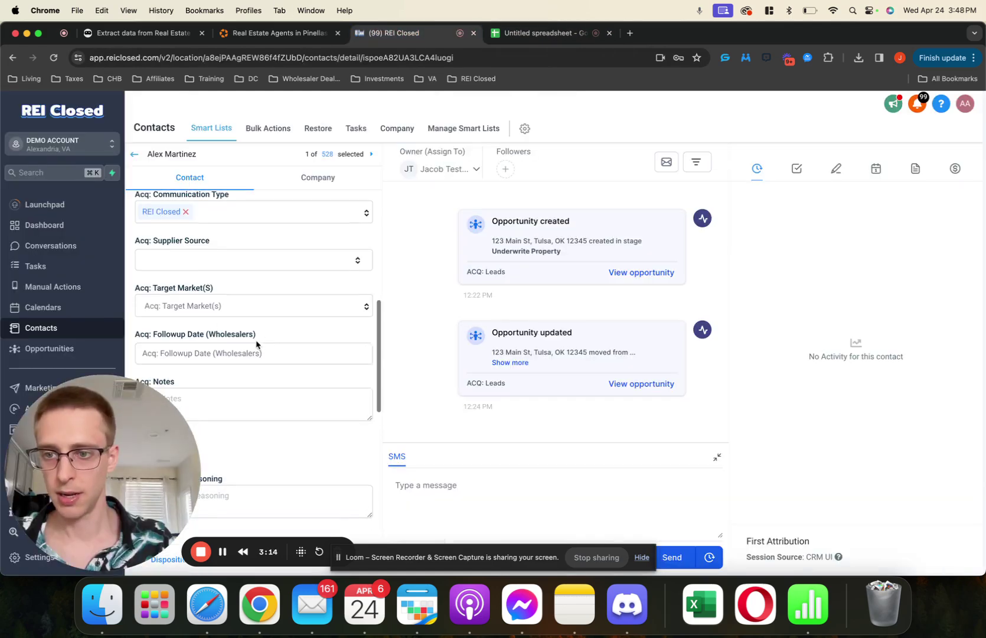
triple_click(163, 288)
key(super+c)
click(543, 33)
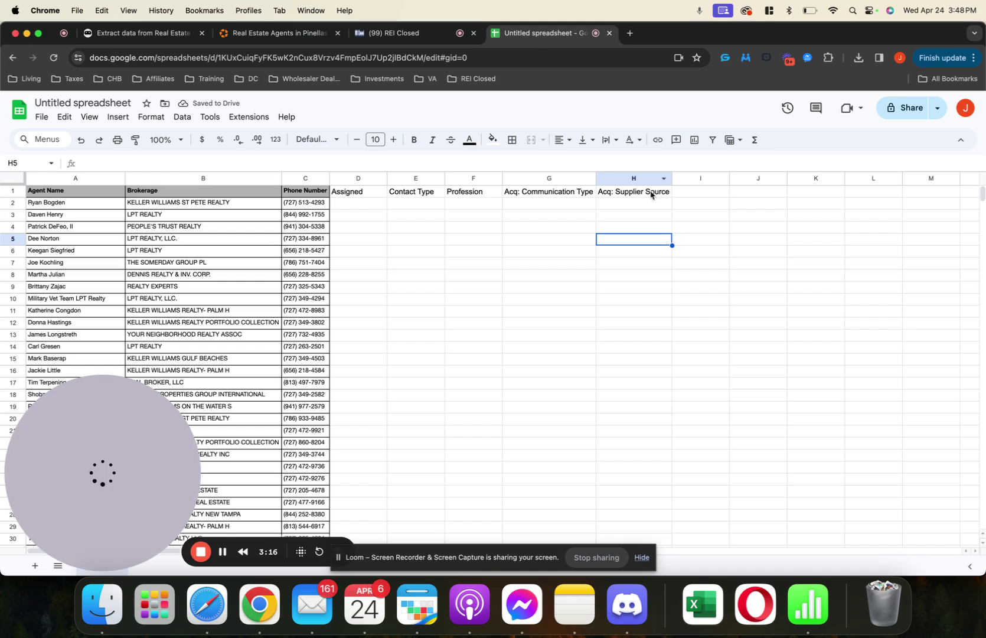
click(700, 191)
key(Return)
key(super+v)
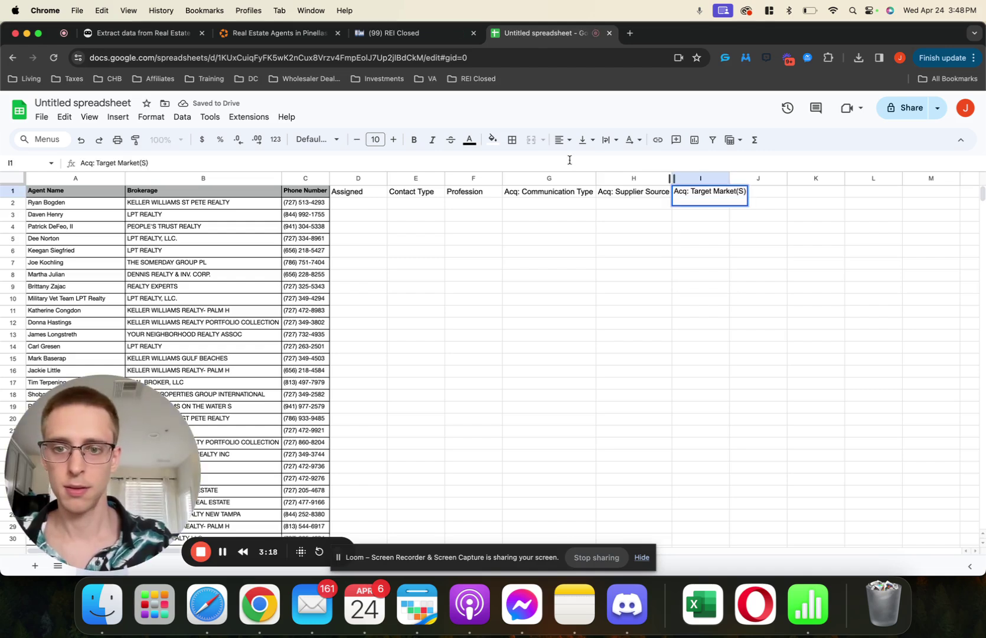
key(Return)
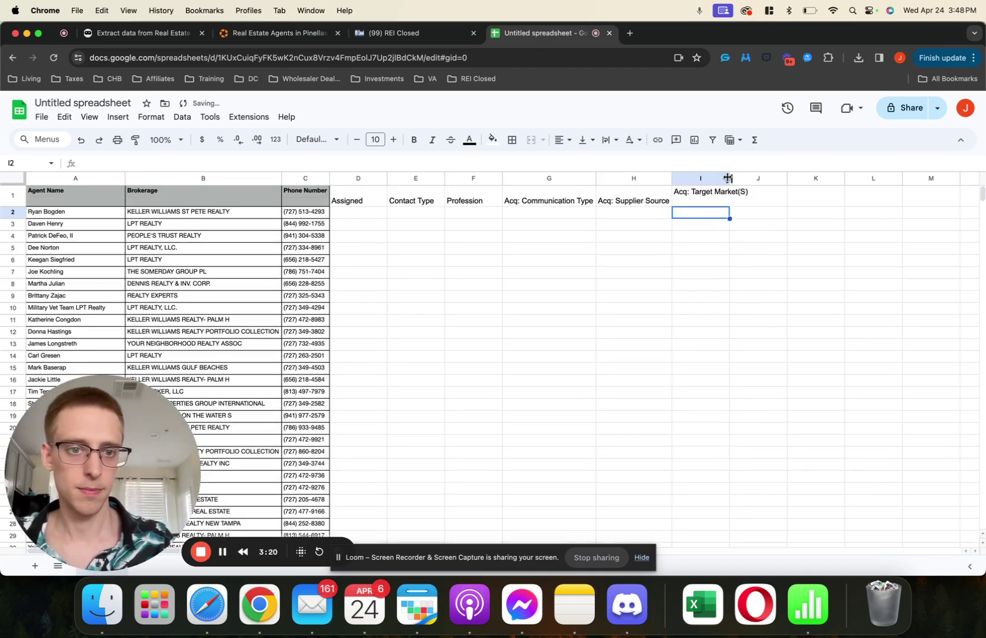
double_click(728, 178)
click(718, 200)
click(545, 159)
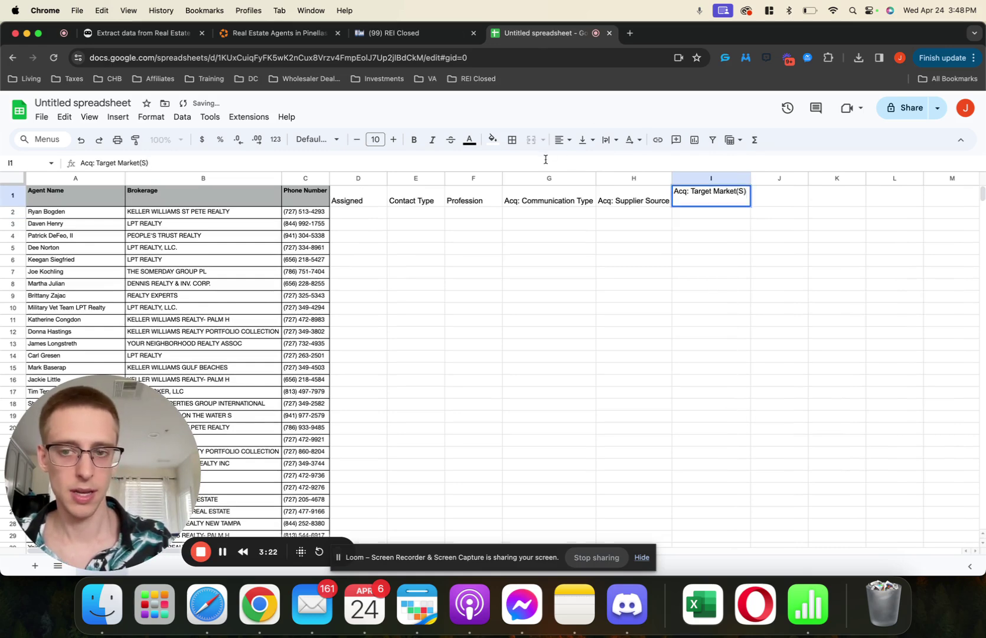
key(BackSpace)
key(Return)
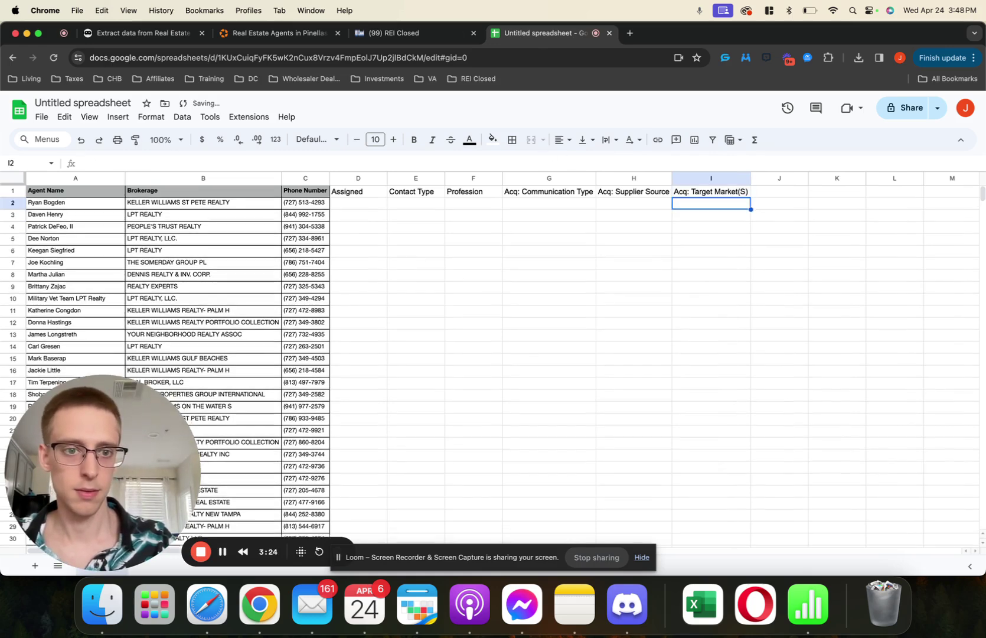
- Scroll back through the REI Closed contact record's fields
click(394, 33)
scroll(296, 307, down, 2)
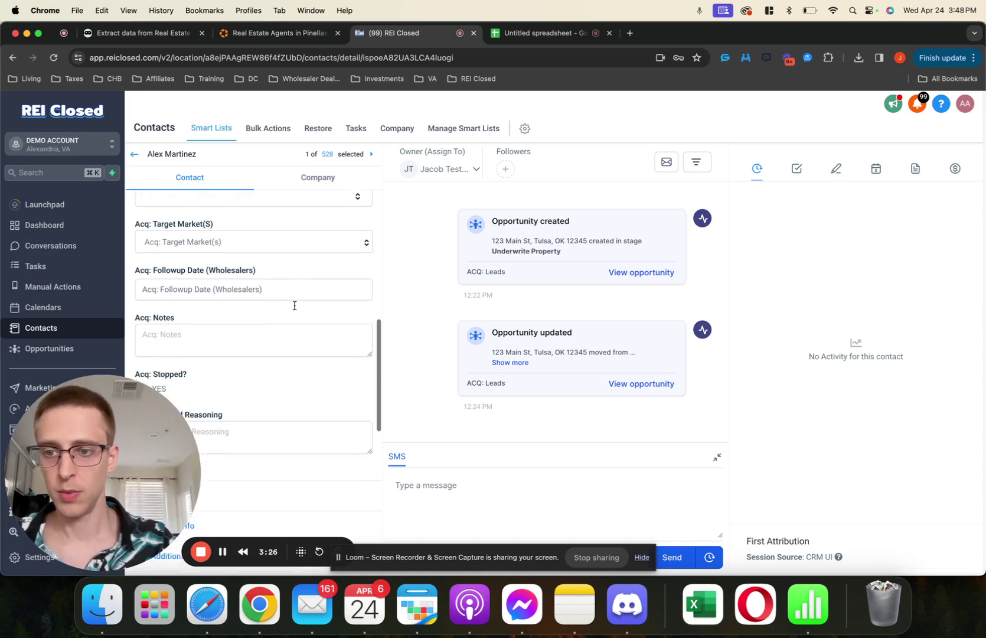
scroll(137, 270, down, 2)
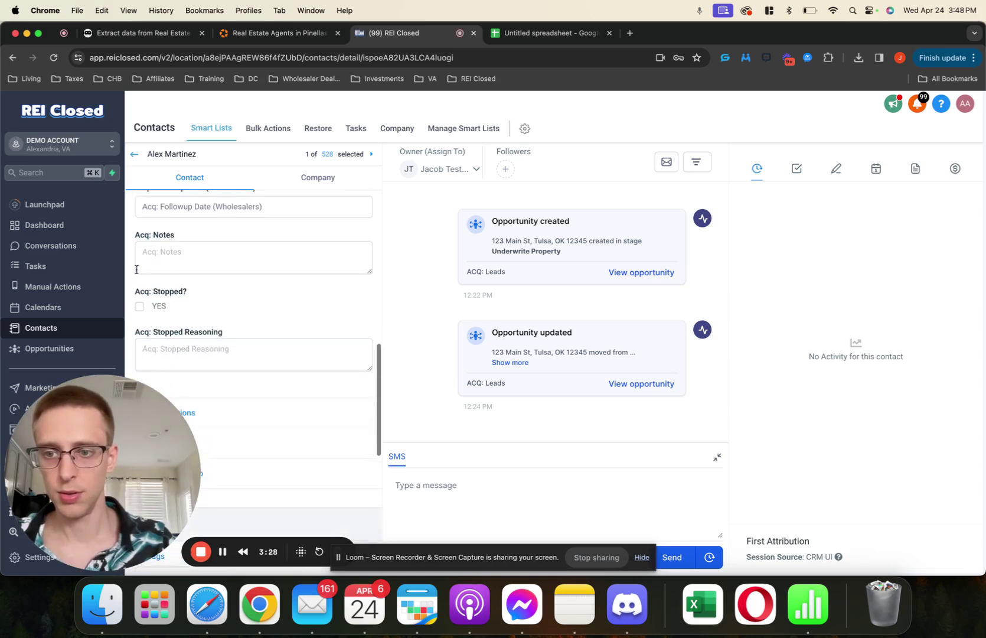
scroll(137, 271, up, 10)
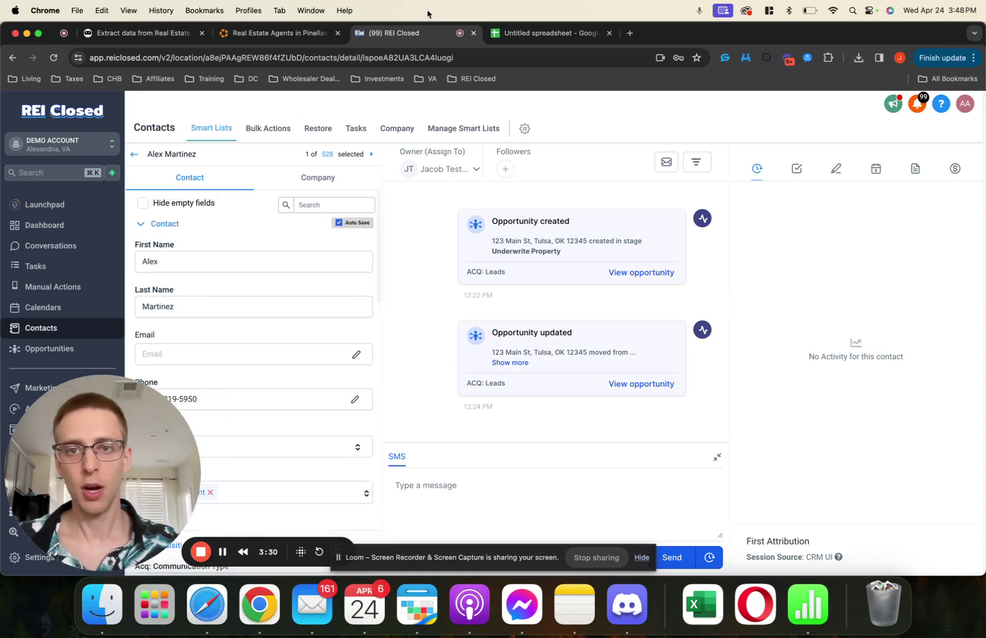
- Type the assigned owner's name into D2 for the first agent, closing the stray Dictionary window
click(533, 35)
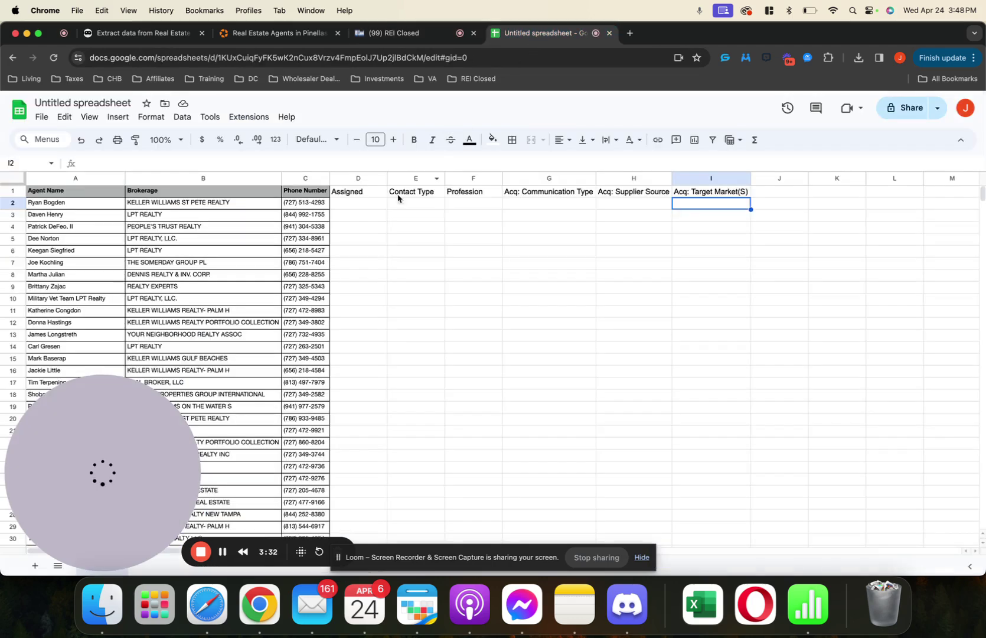
drag(359, 203, 632, 214)
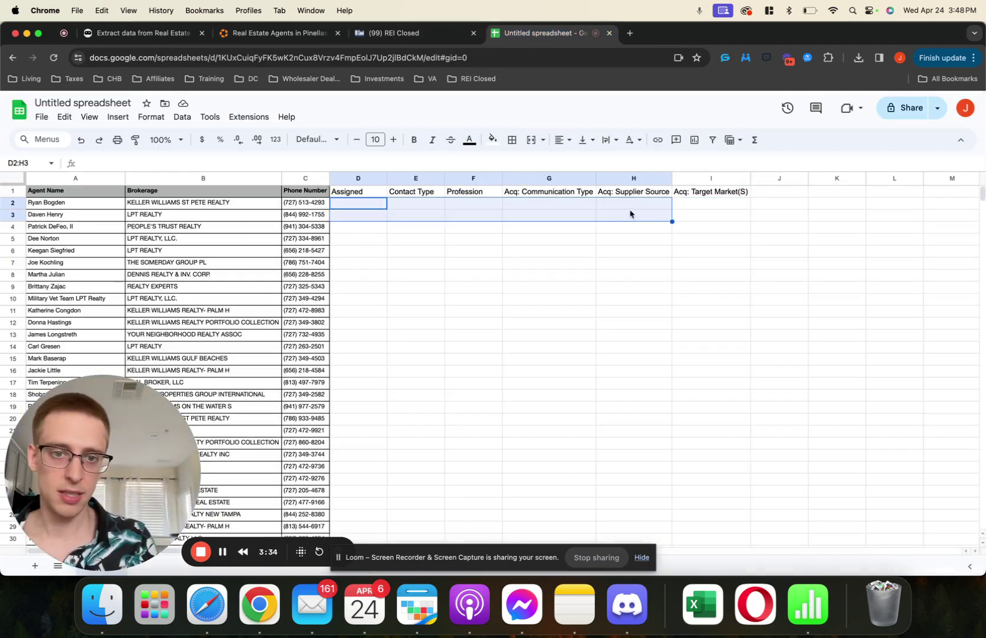
click(631, 214)
key(ctrl+super+d)
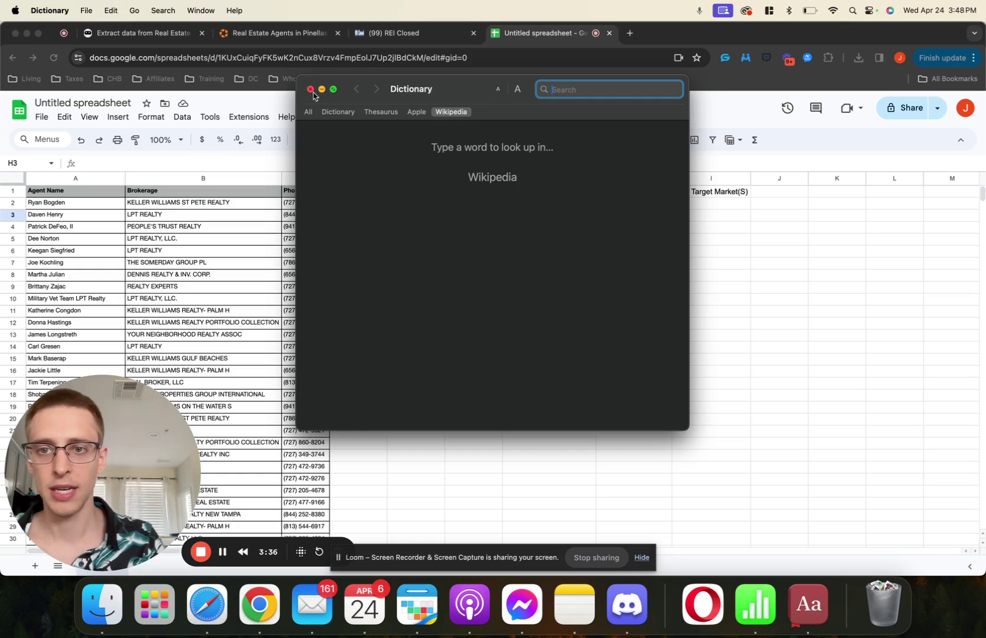
click(311, 89)
click(354, 203)
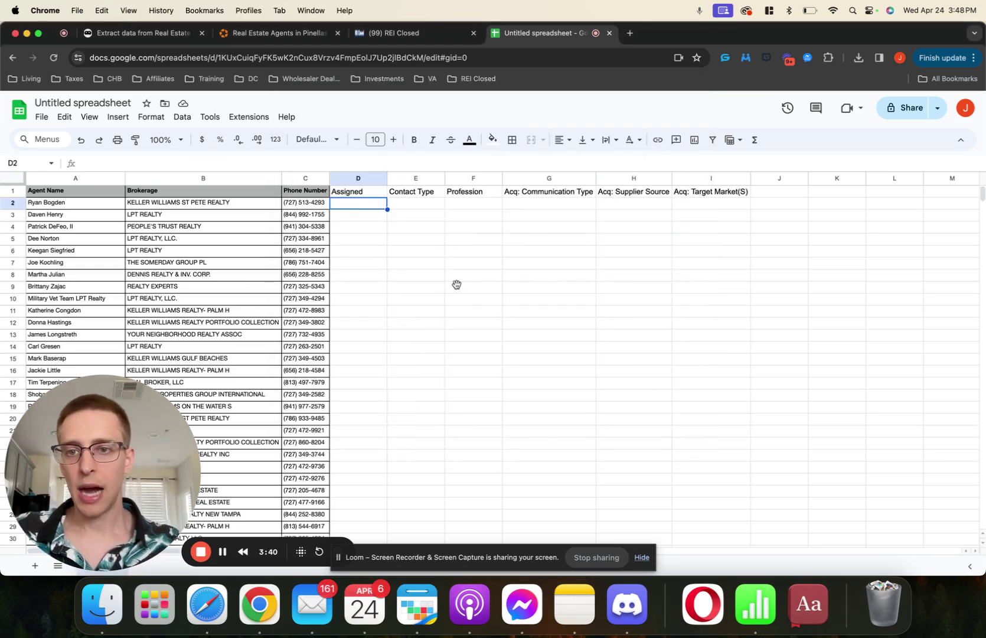
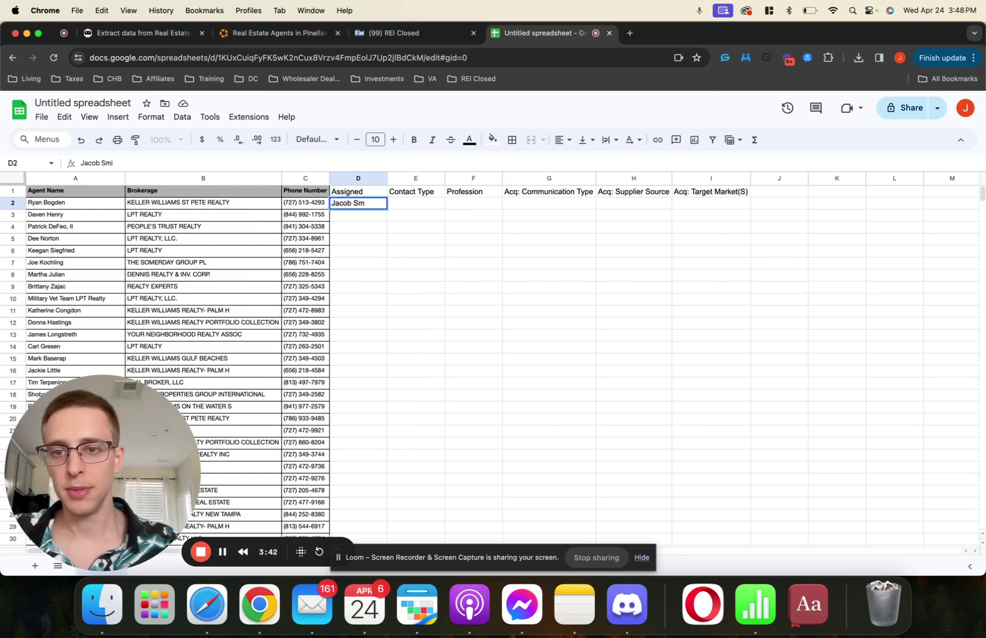
key(Return)
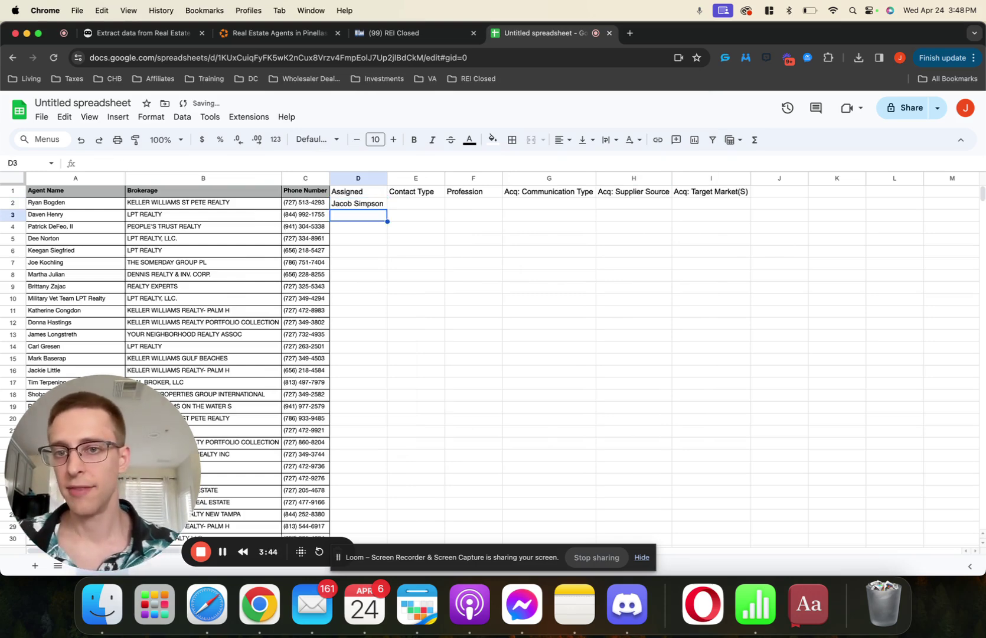
click(437, 33)
- Check the CRM's Owner and Contact Type options, then enter Acquisitions in E2
click(471, 170)
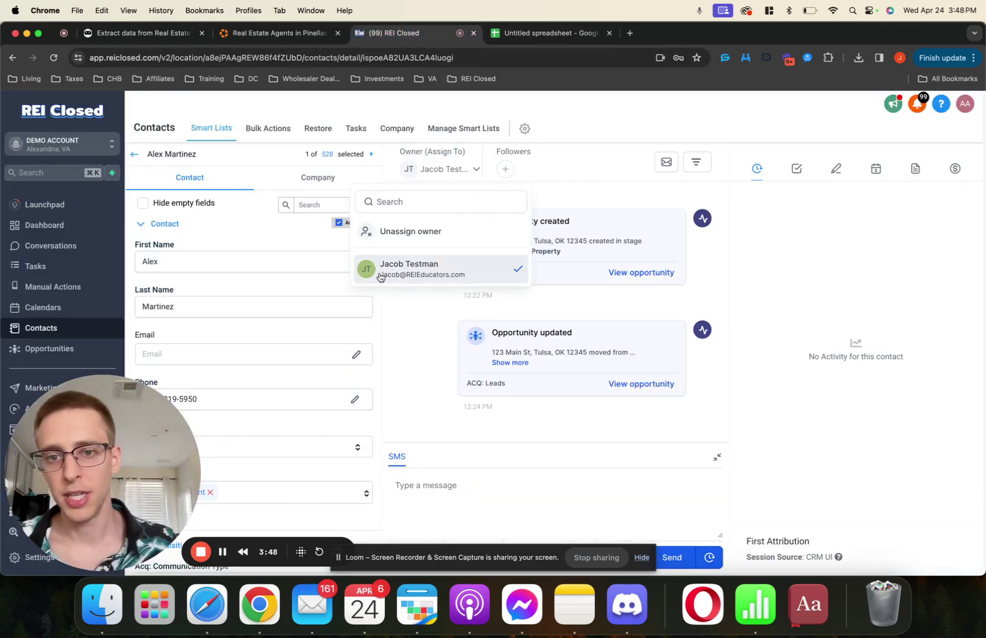
click(407, 304)
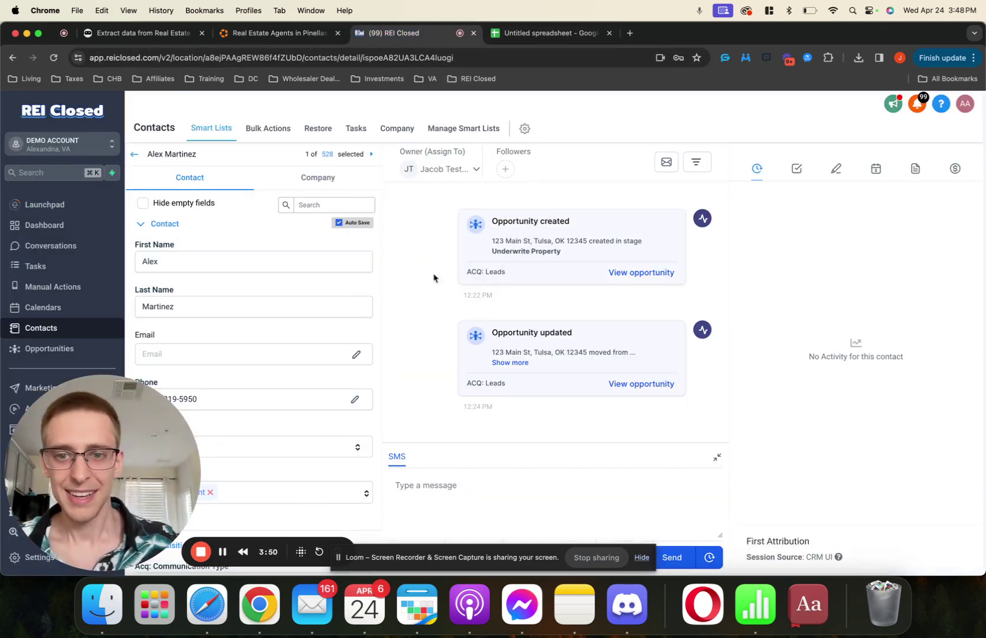
scroll(310, 254, down, 3)
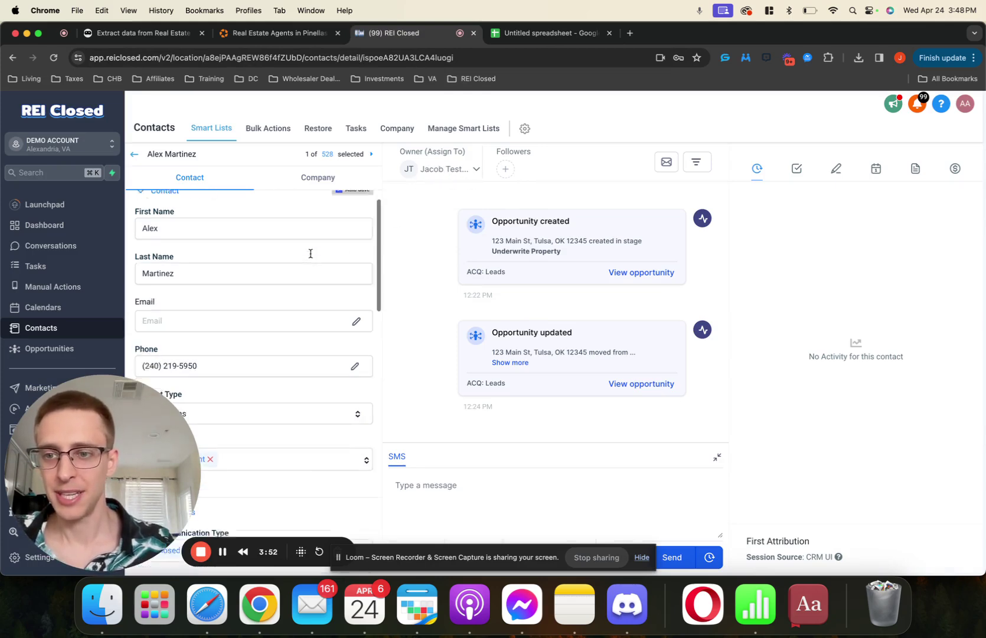
scroll(310, 257, down, 3)
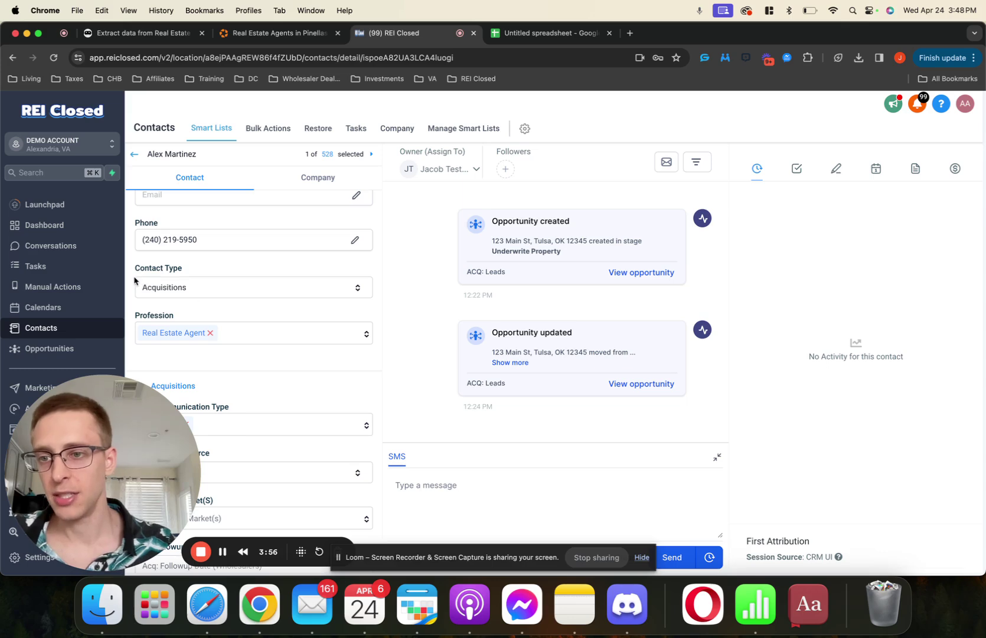
click(232, 299)
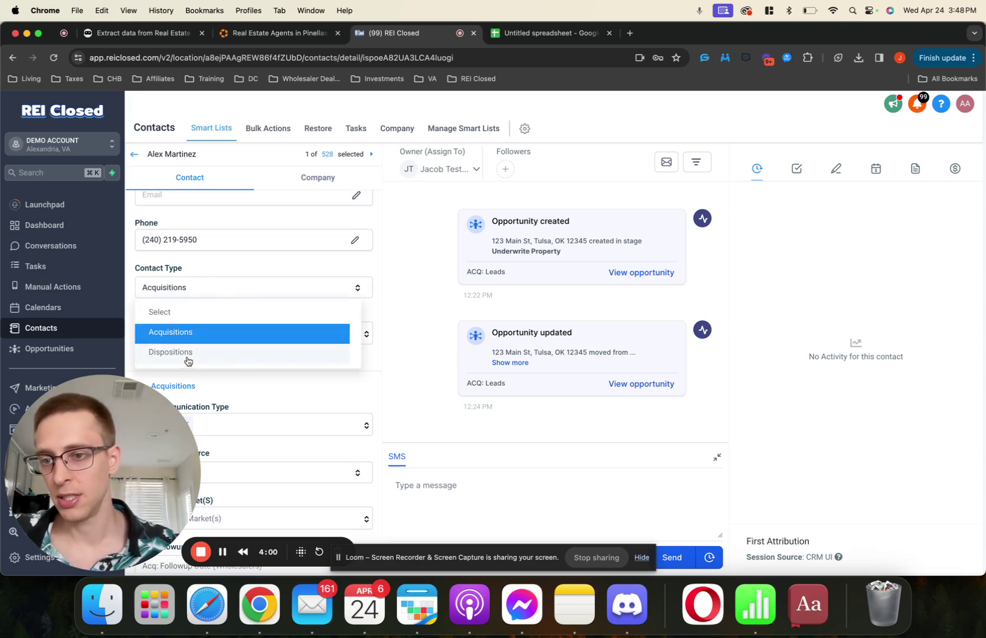
click(233, 270)
click(544, 32)
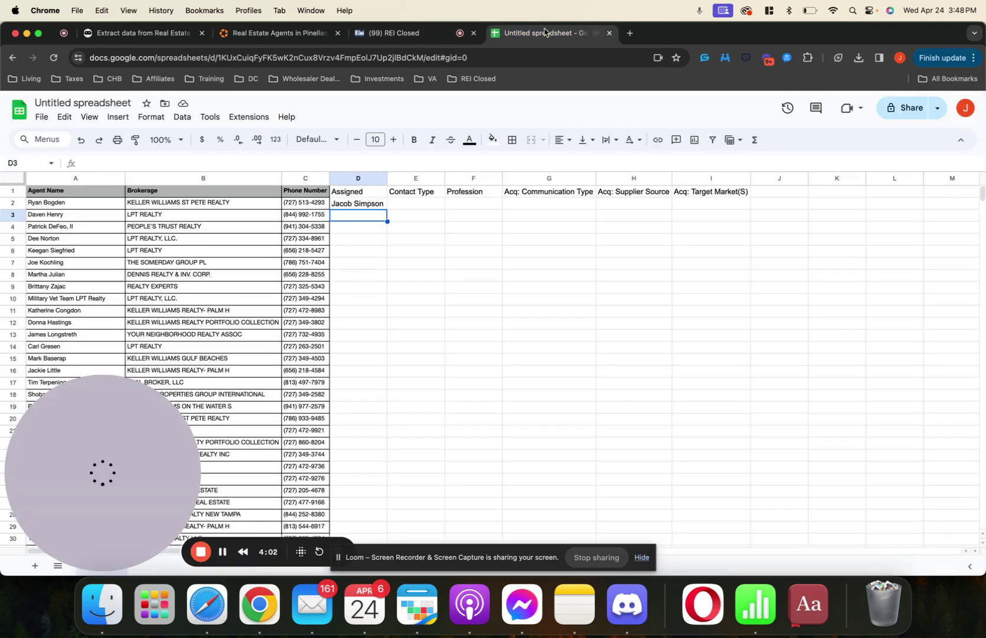
click(416, 202)
text(Acquisitions)
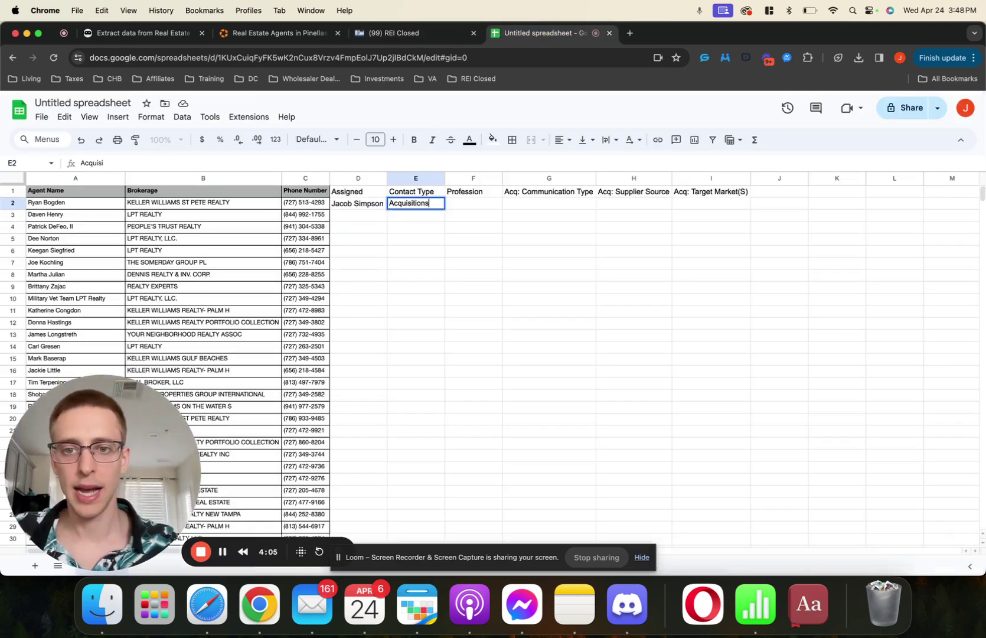
key(Tab)
- Check the Profession options, enter Real Estate Agent in F2, and autofit column F
click(407, 33)
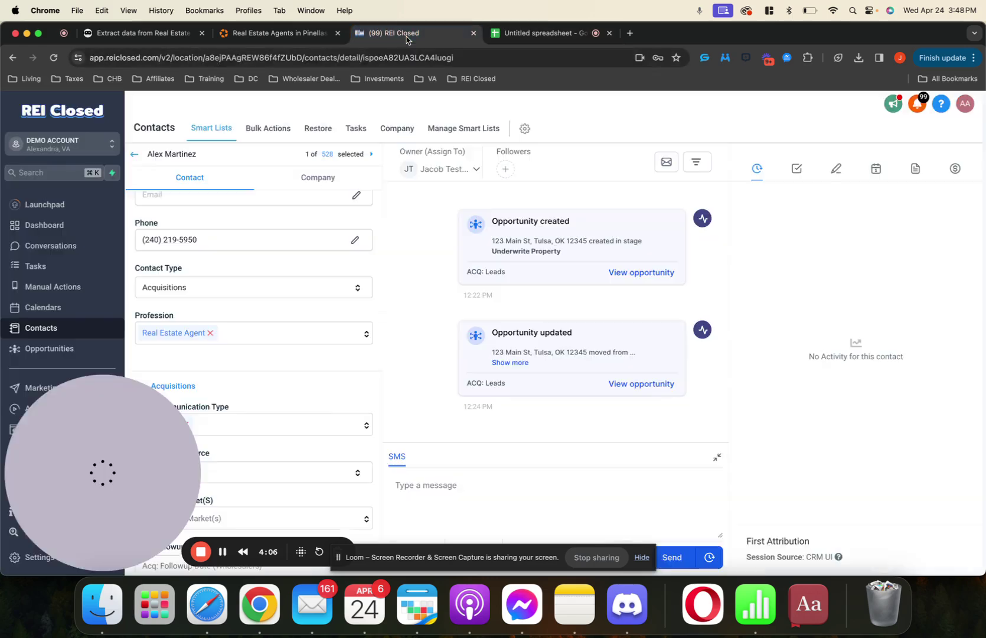
scroll(249, 318, down, 1)
click(262, 297)
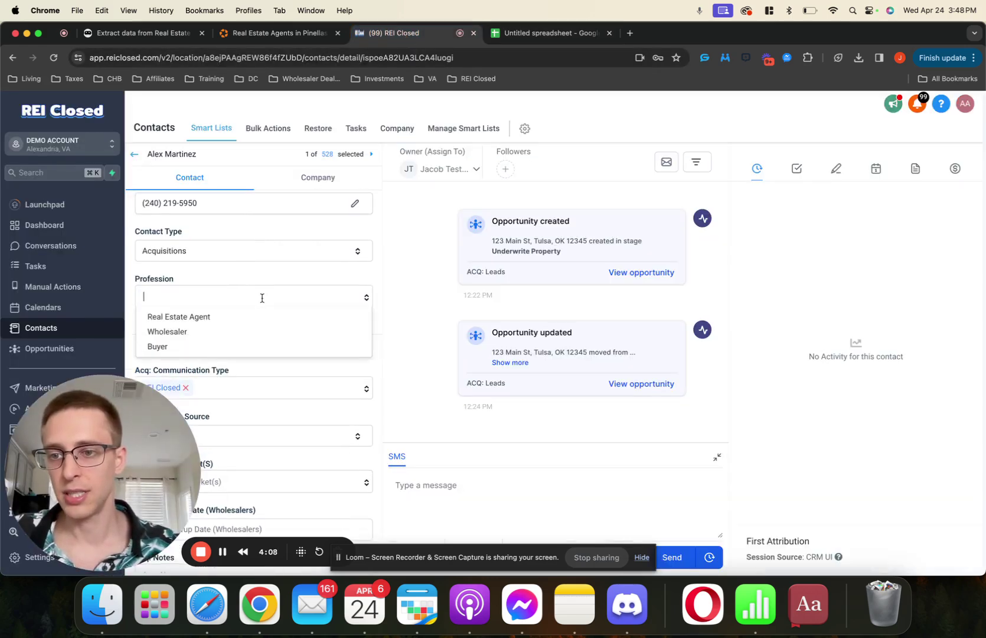
click(534, 33)
click(449, 160)
text(Rea)
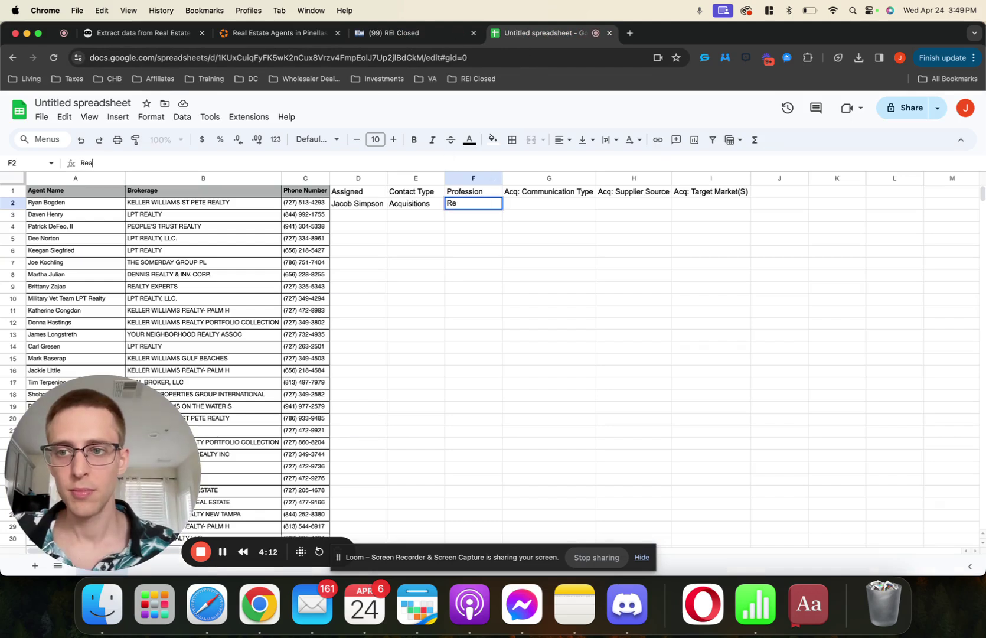
text(l Estate)
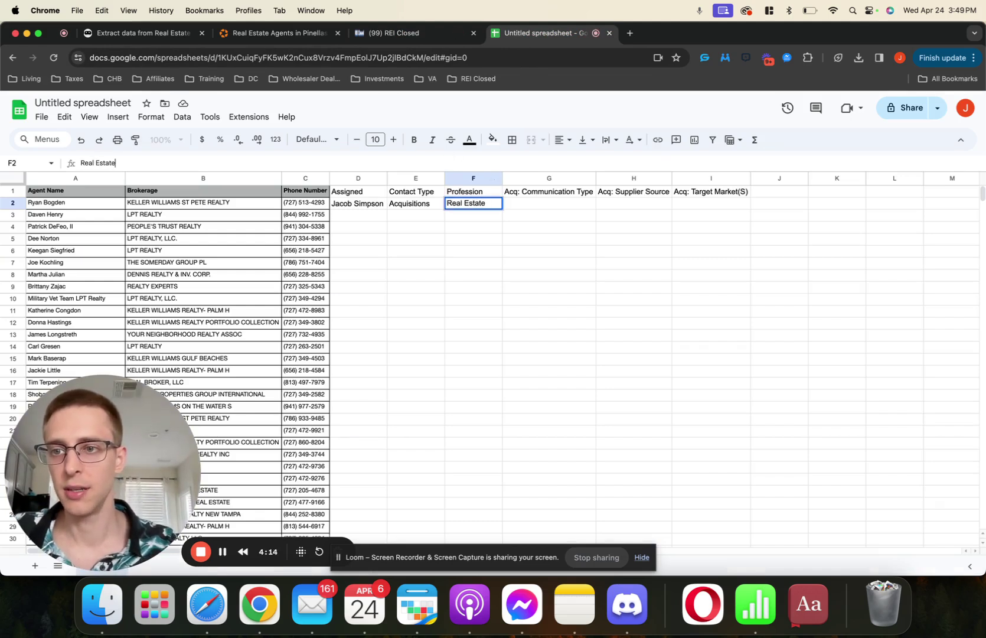
text(sEstate)
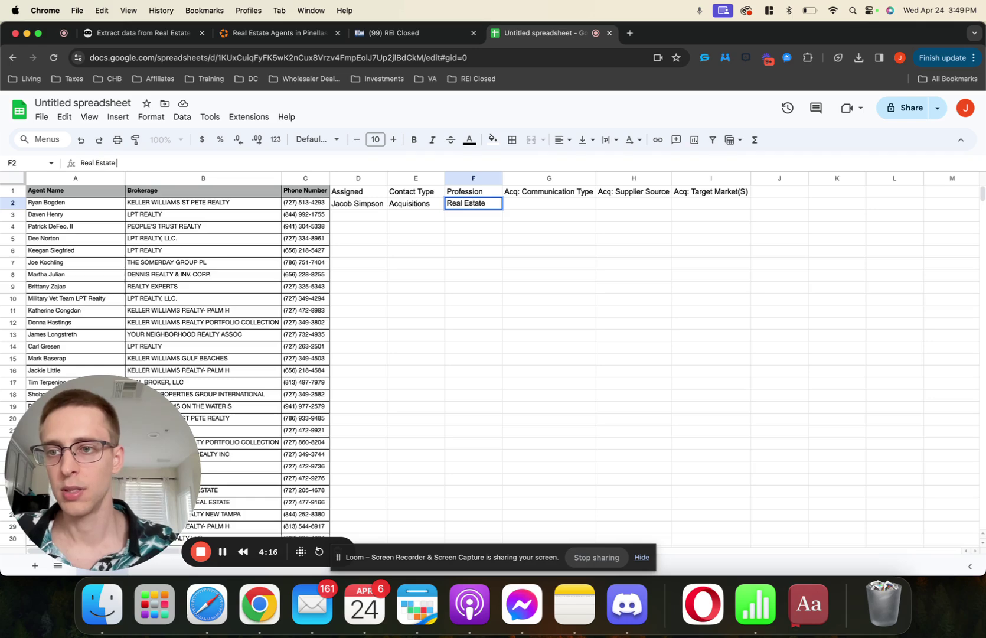
text( Agent)
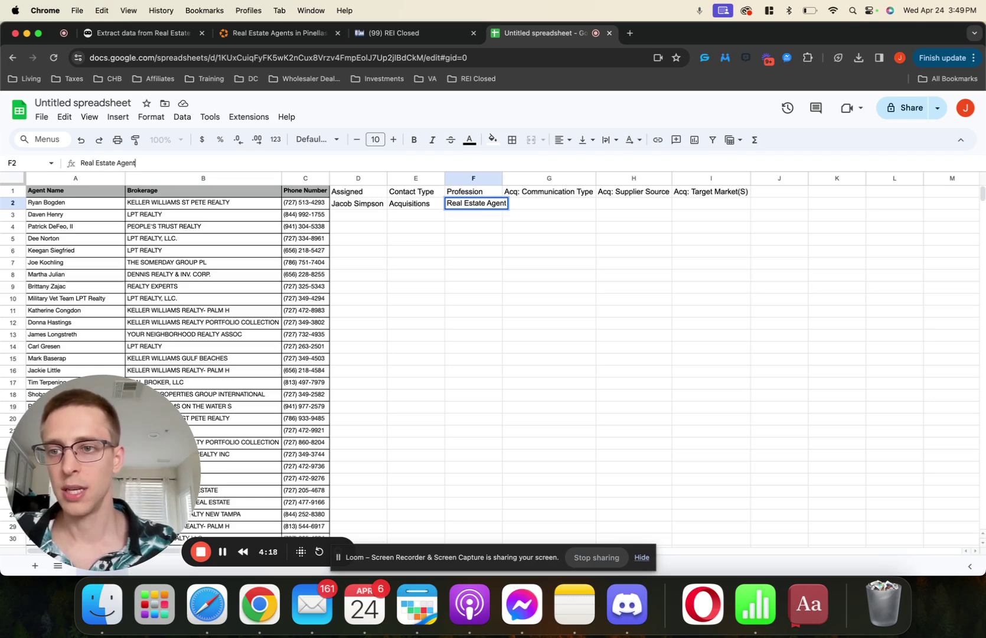
key(Tab)
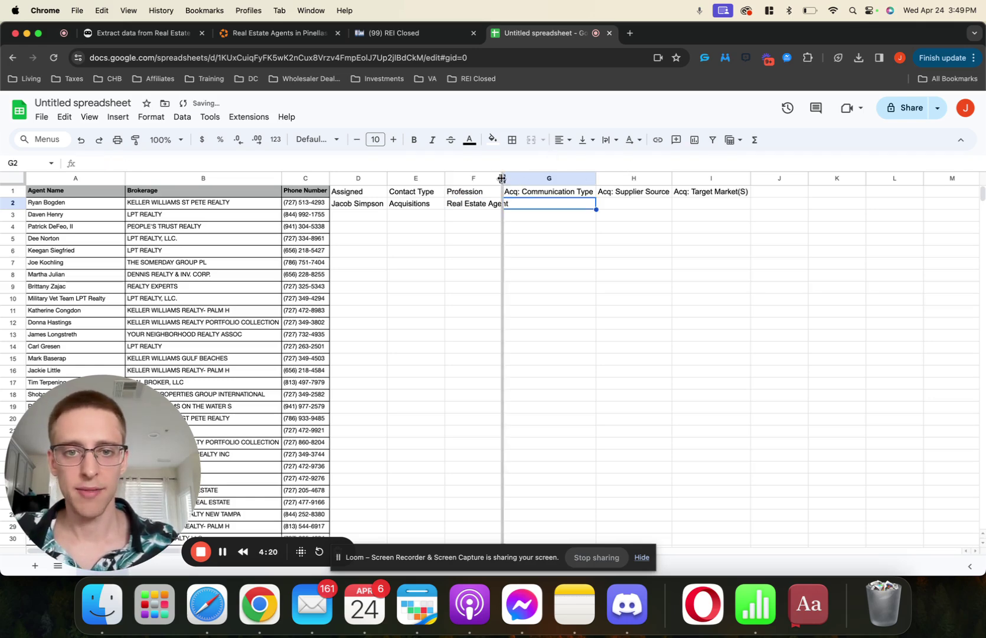
double_click(503, 179)
- Confirm the CRM's communication type, then enter REI Closed in G2
click(413, 33)
scroll(238, 337, down, 5)
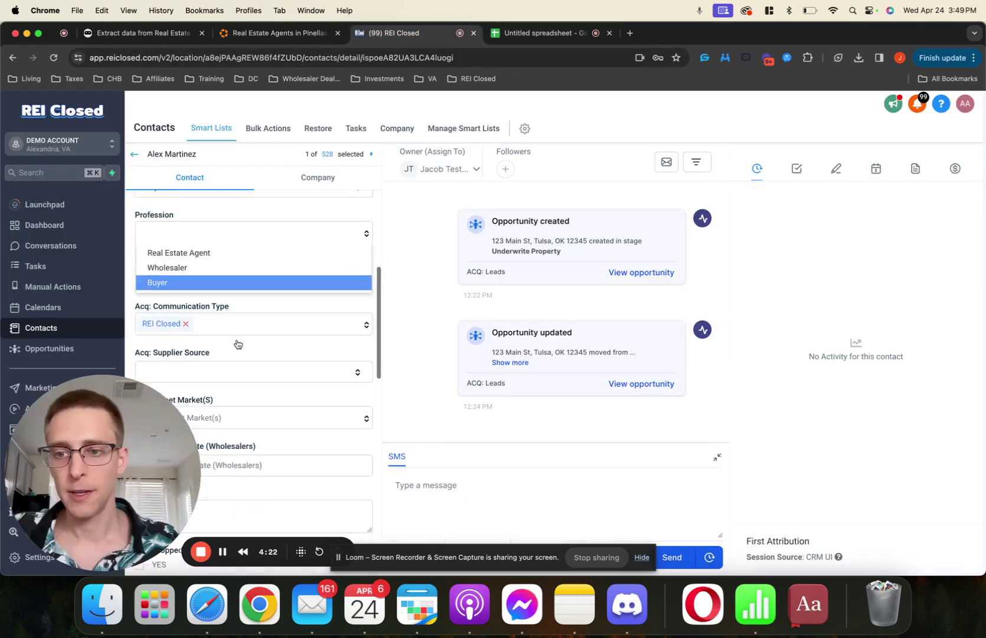
click(232, 282)
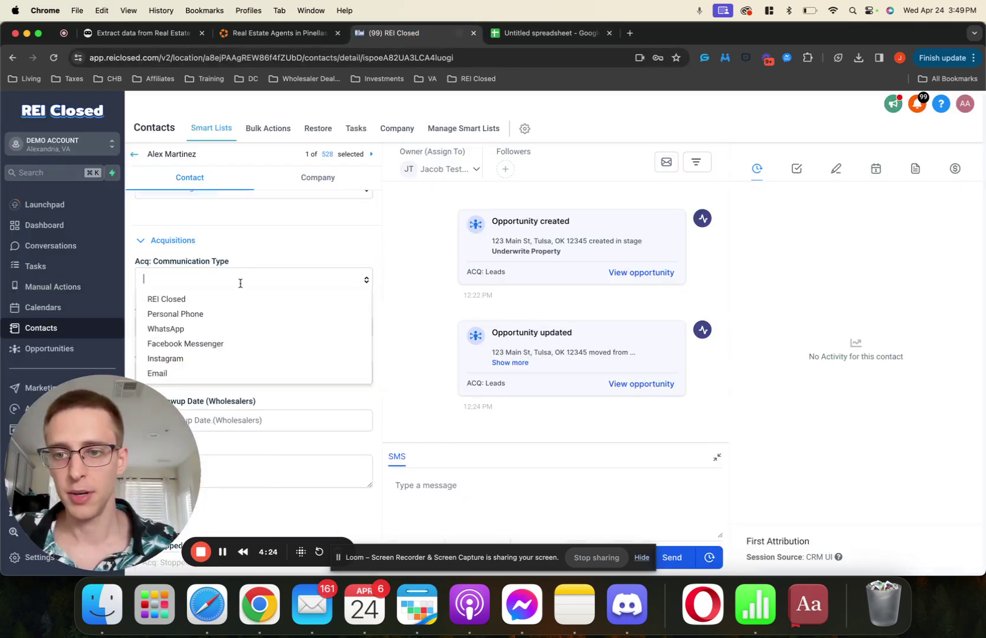
click(230, 282)
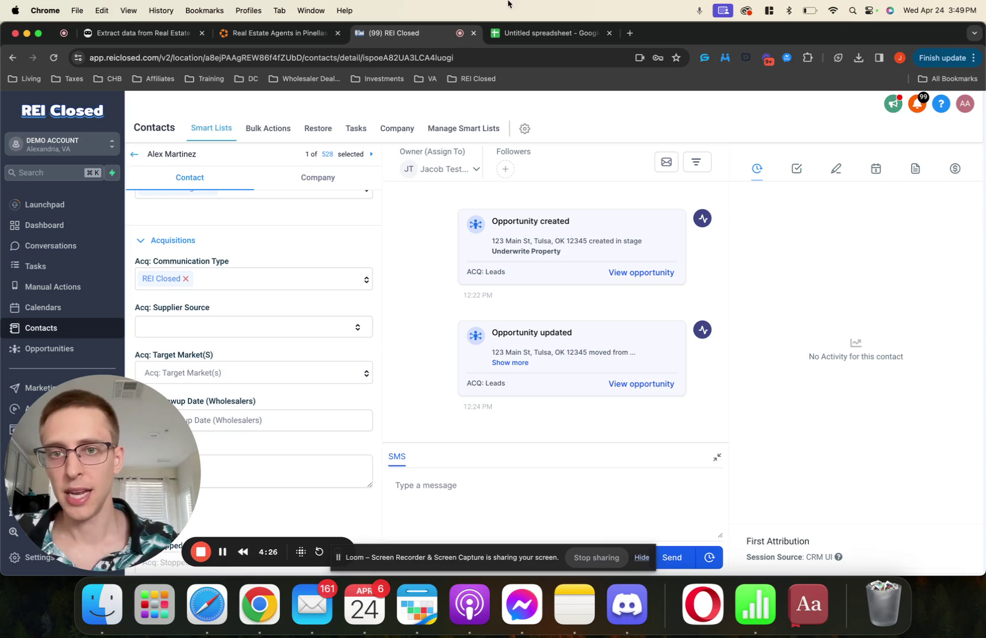
click(556, 33)
text(R)
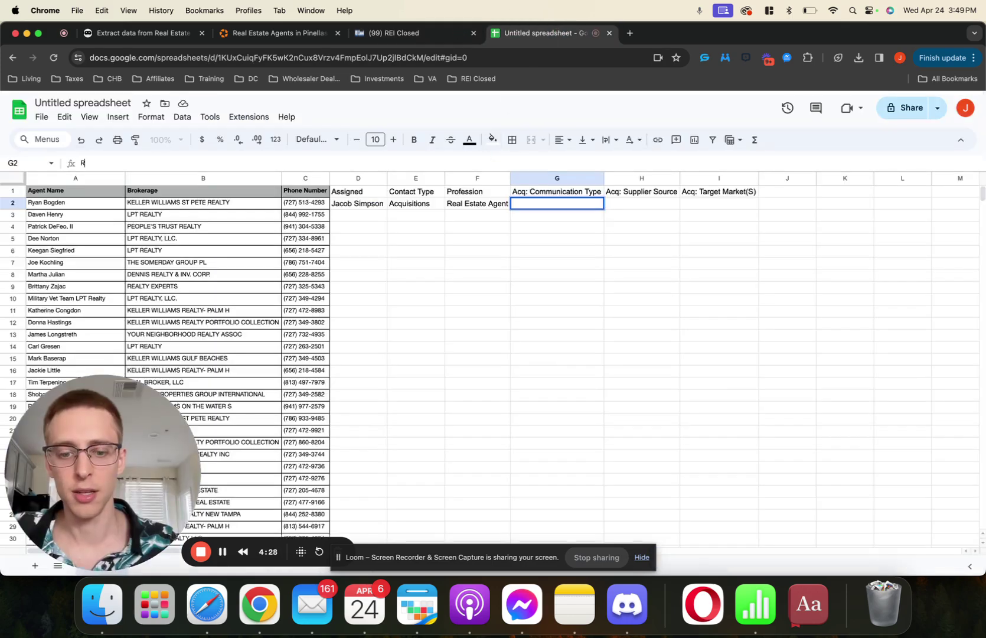
text(EI Closed)
key(Tab)
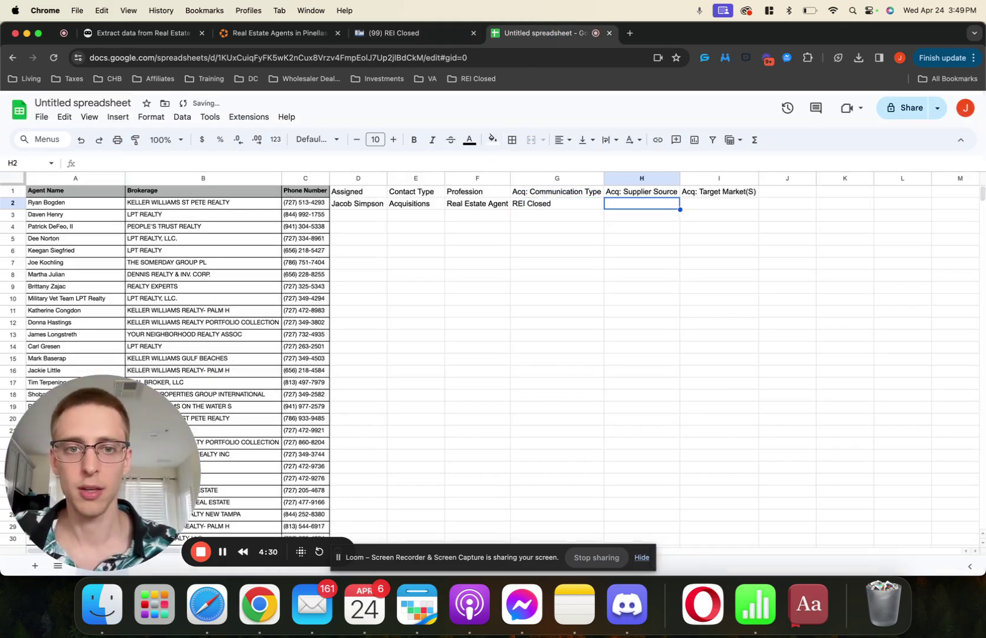
- Review the Supplier Source choices, then enter Agent Outreach in H2
click(395, 34)
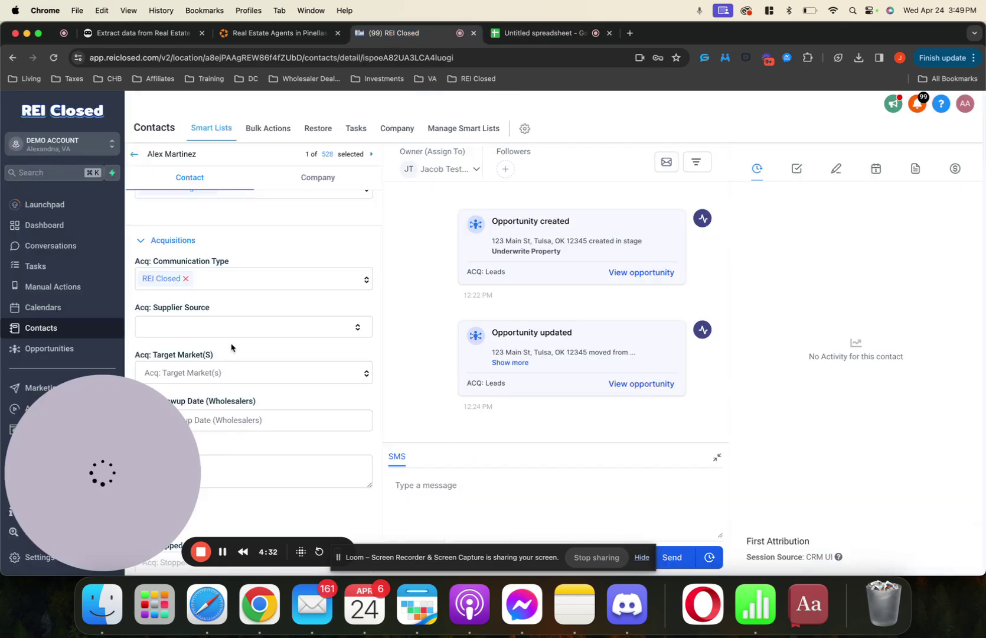
scroll(231, 346, down, 1)
click(189, 279)
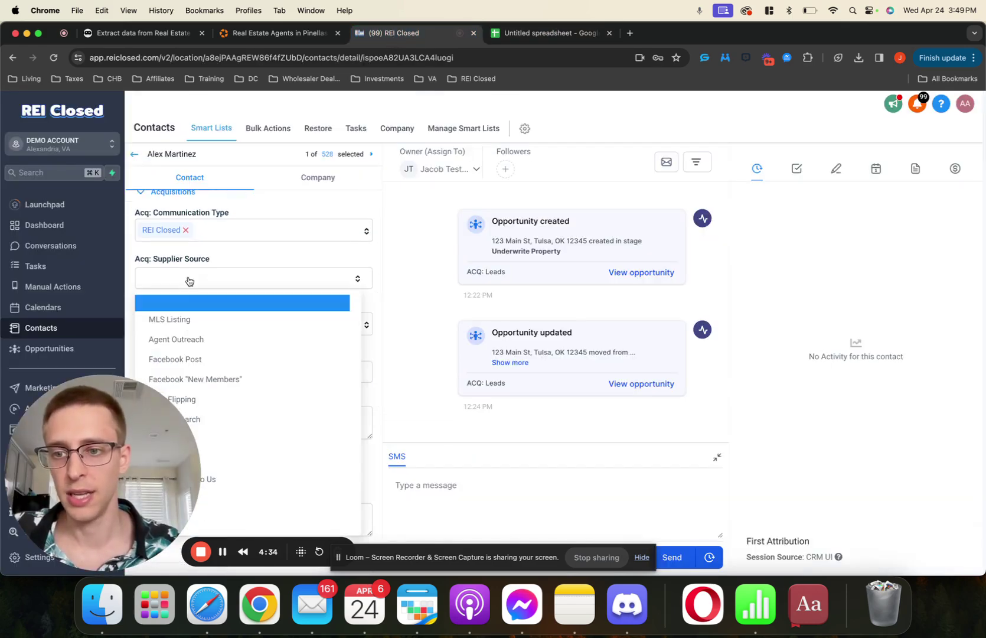
scroll(190, 281, down, 2)
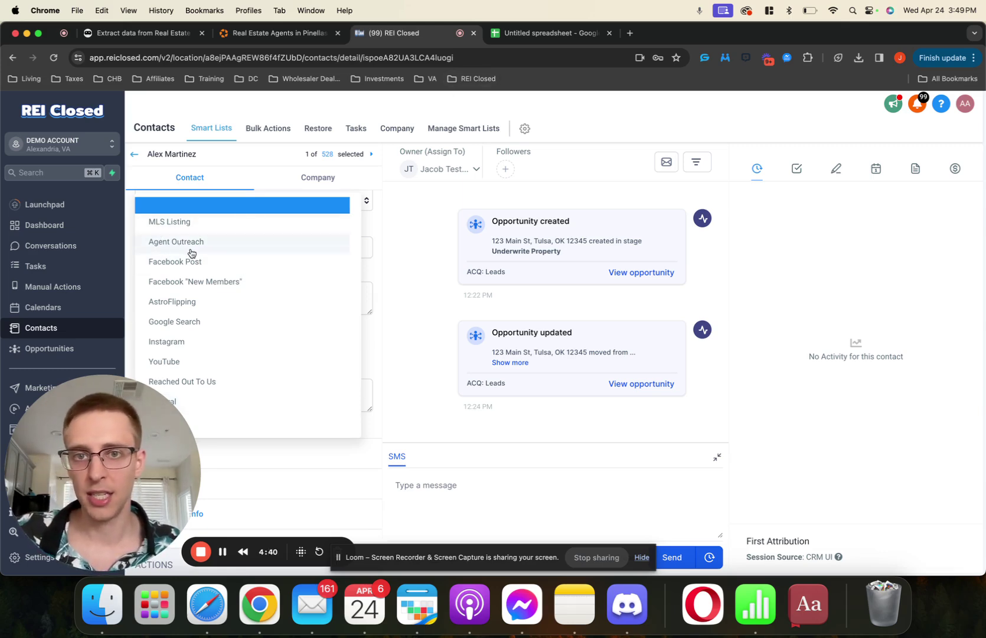
click(538, 33)
text(A)
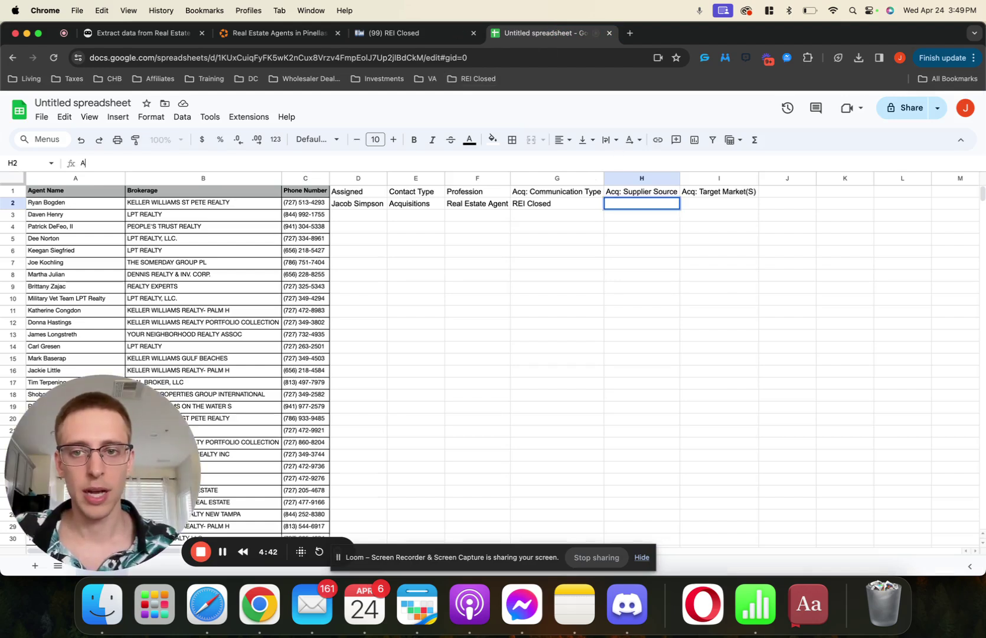
text(gent Outreach)
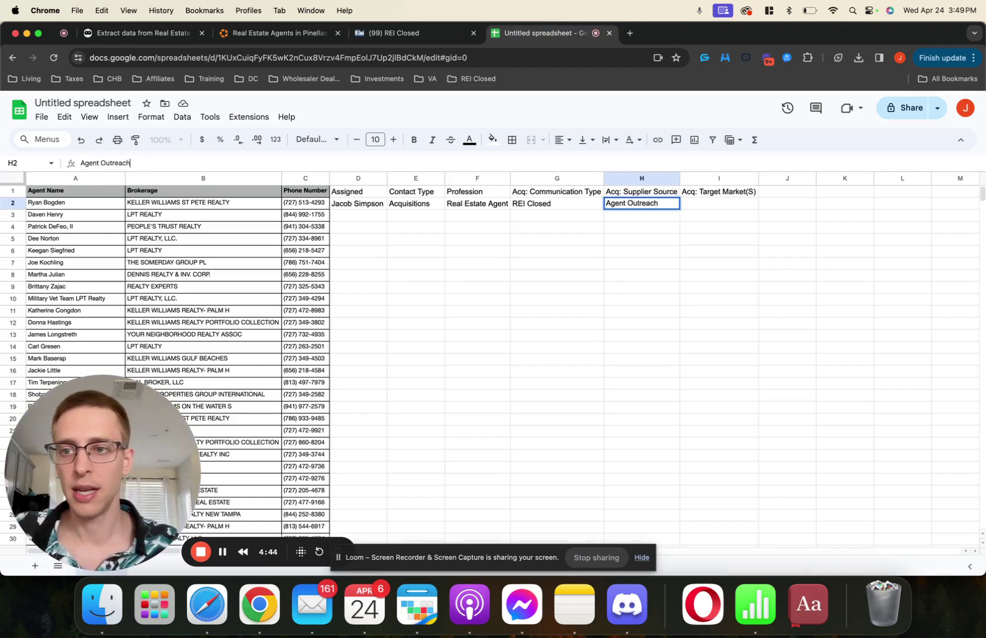
key(Tab)
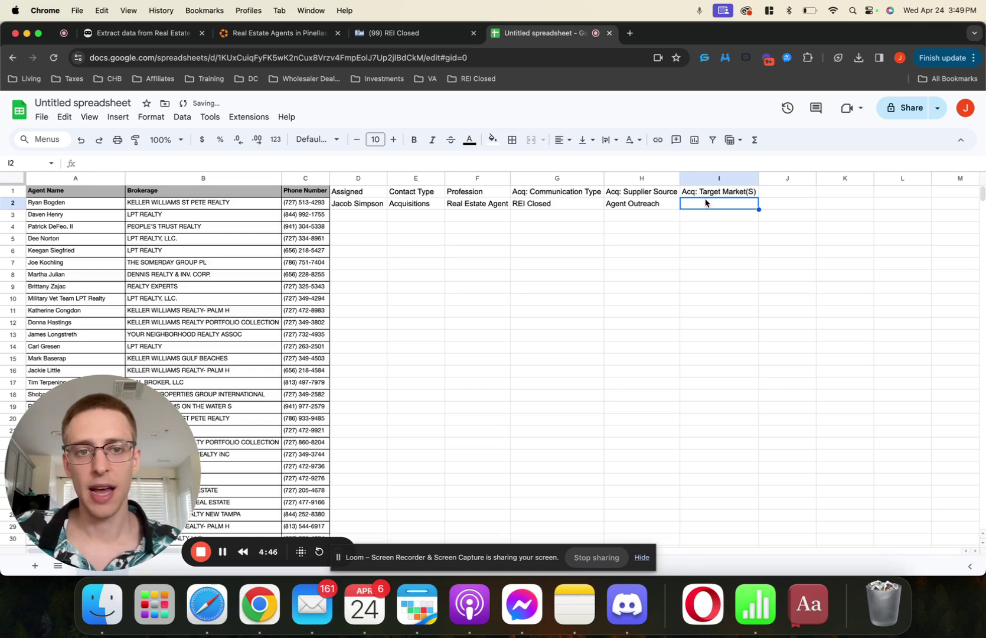
- Review the CRM's Target Market(S) choices, then type Pinellas County, FL into I2
click(389, 37)
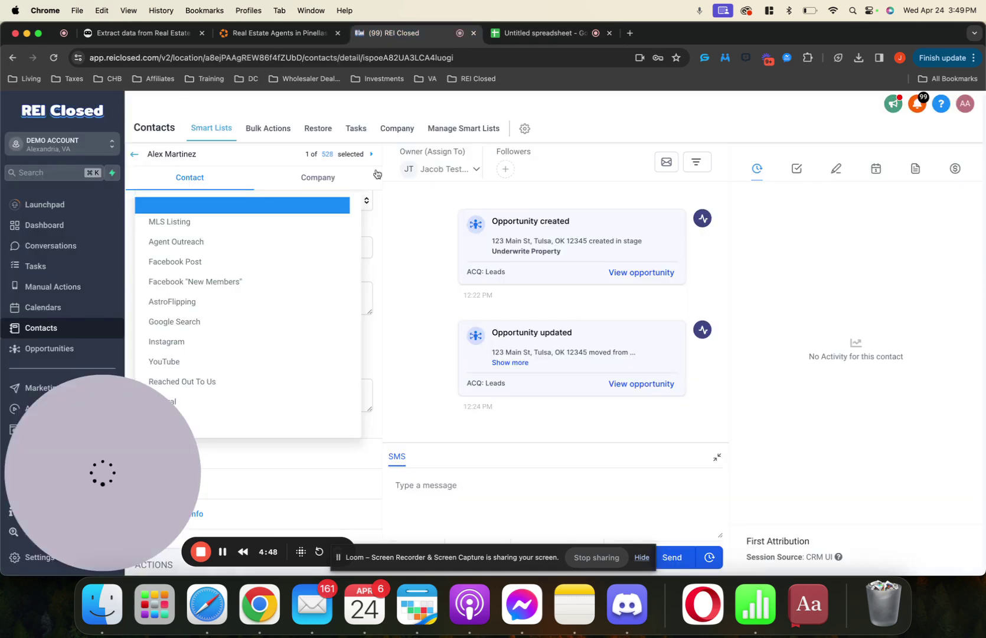
click(567, 34)
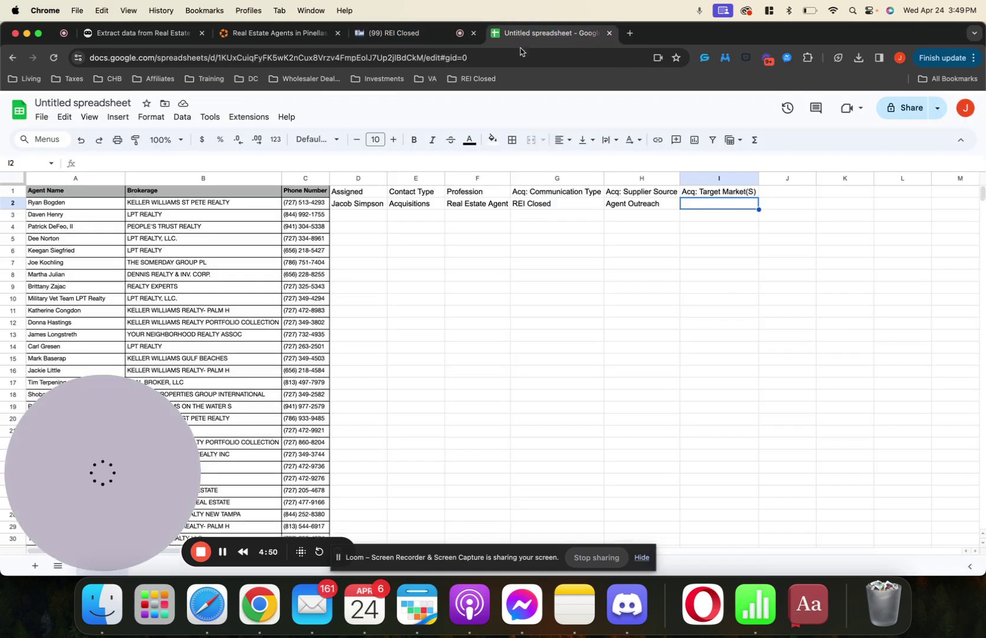
click(402, 37)
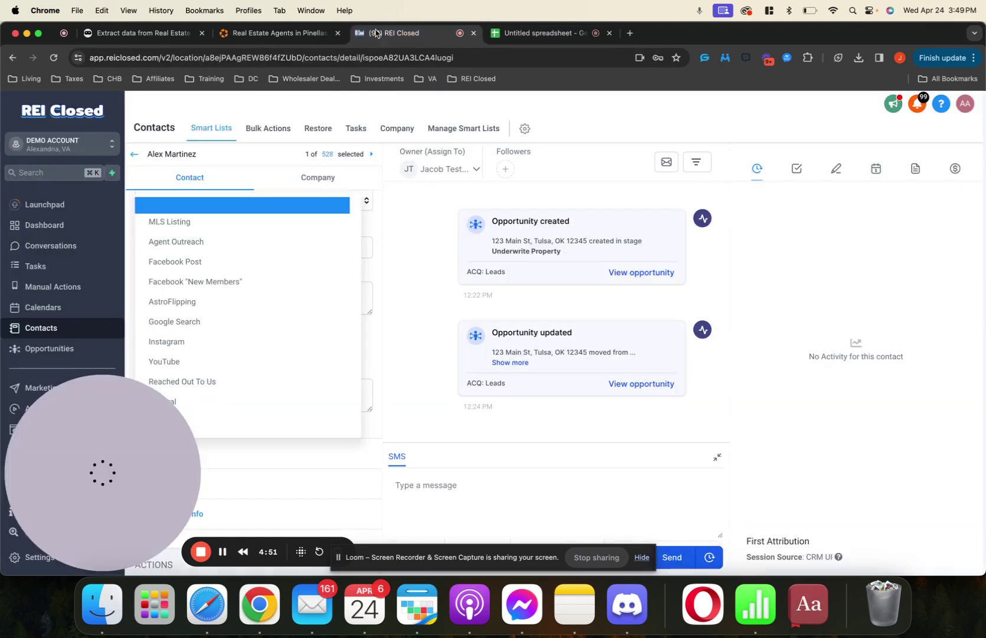
click(260, 189)
click(251, 189)
scroll(247, 331, down, 5)
scroll(246, 343, down, 3)
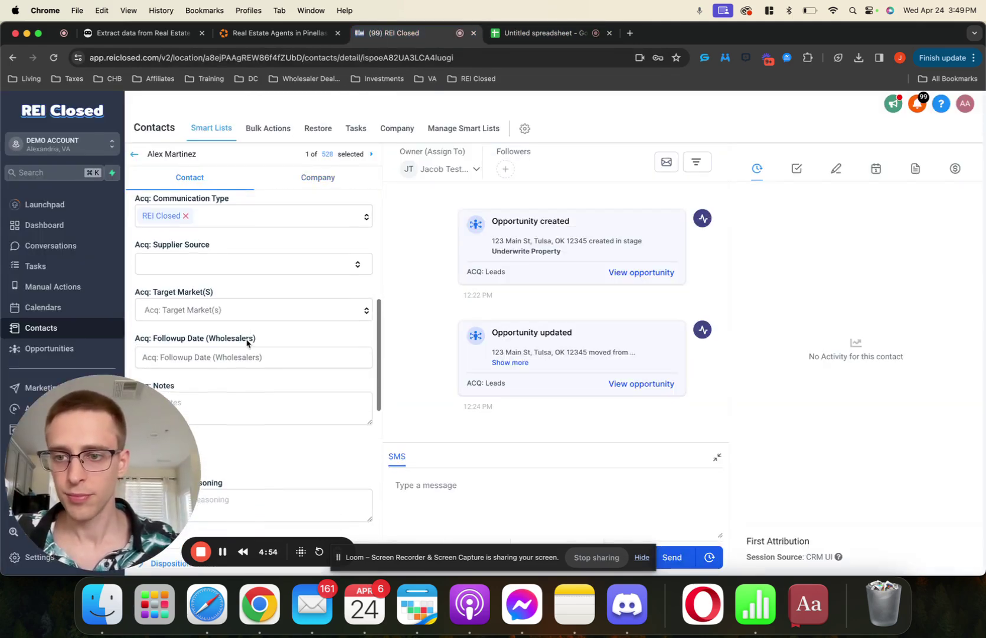
click(202, 310)
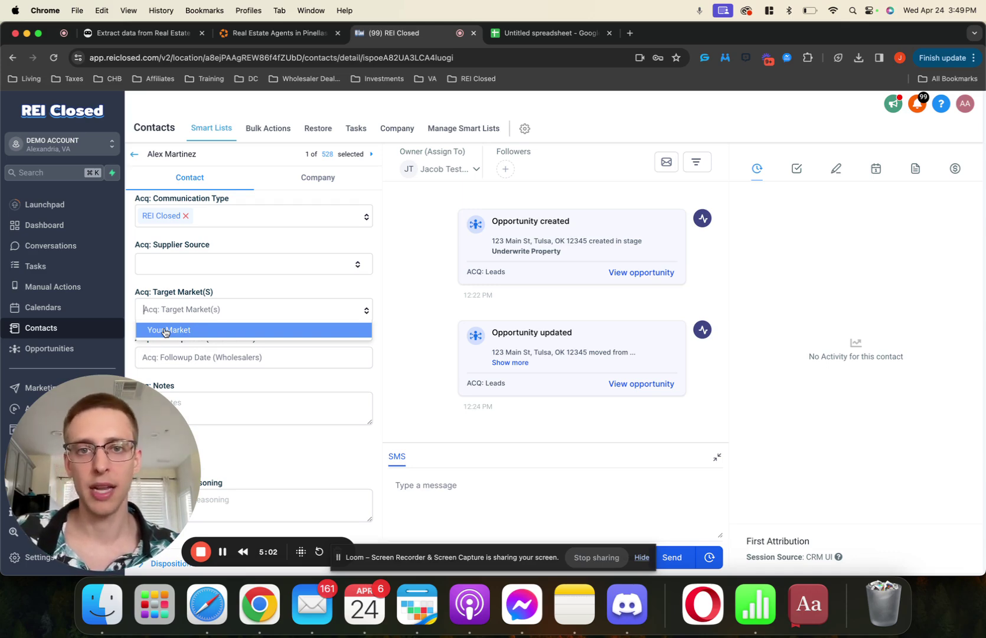
click(530, 33)
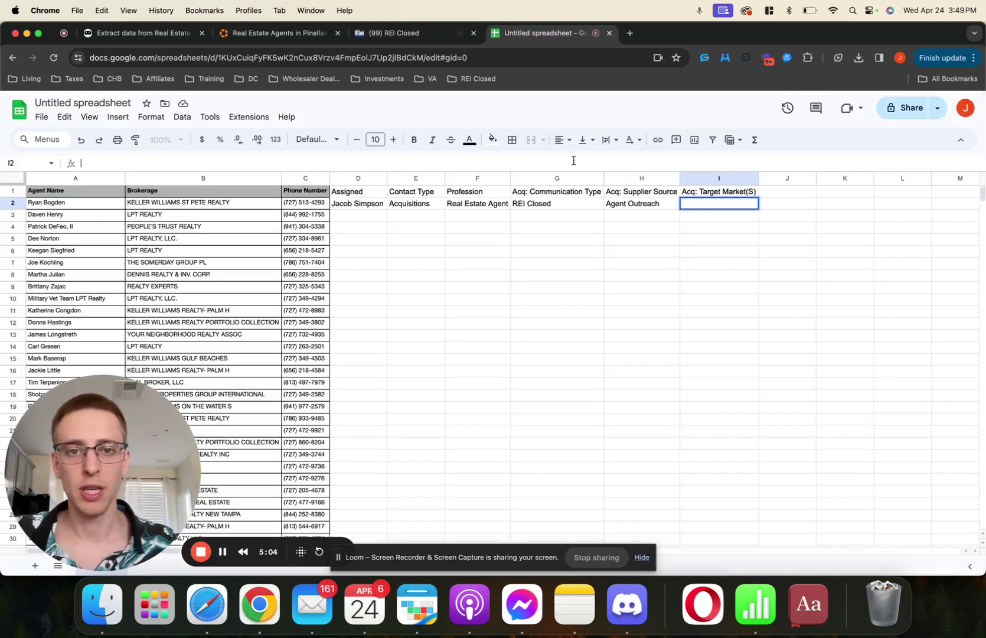
text(Pinellas)
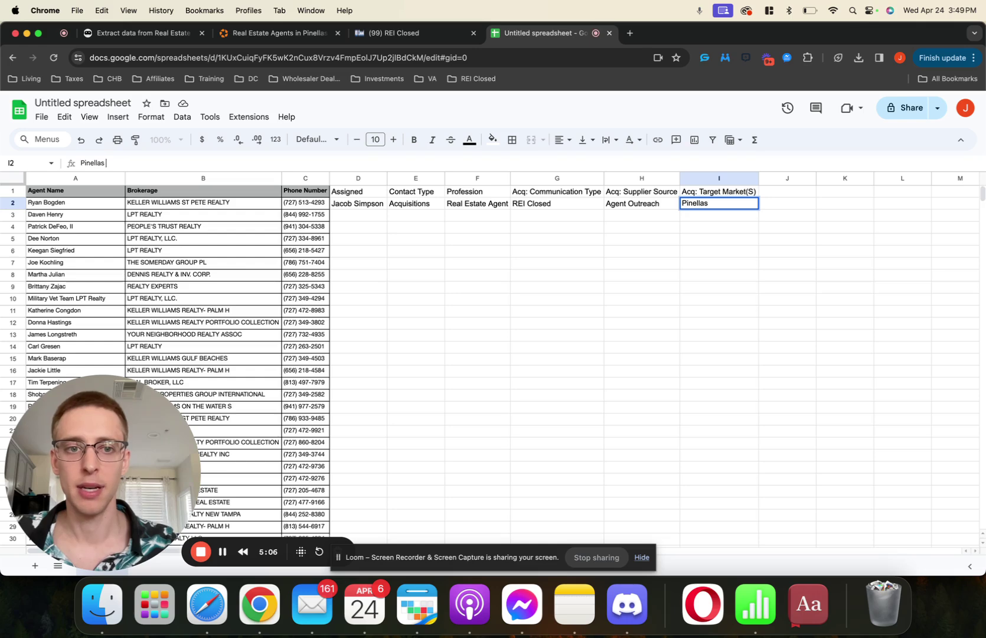
text( County, DFL)
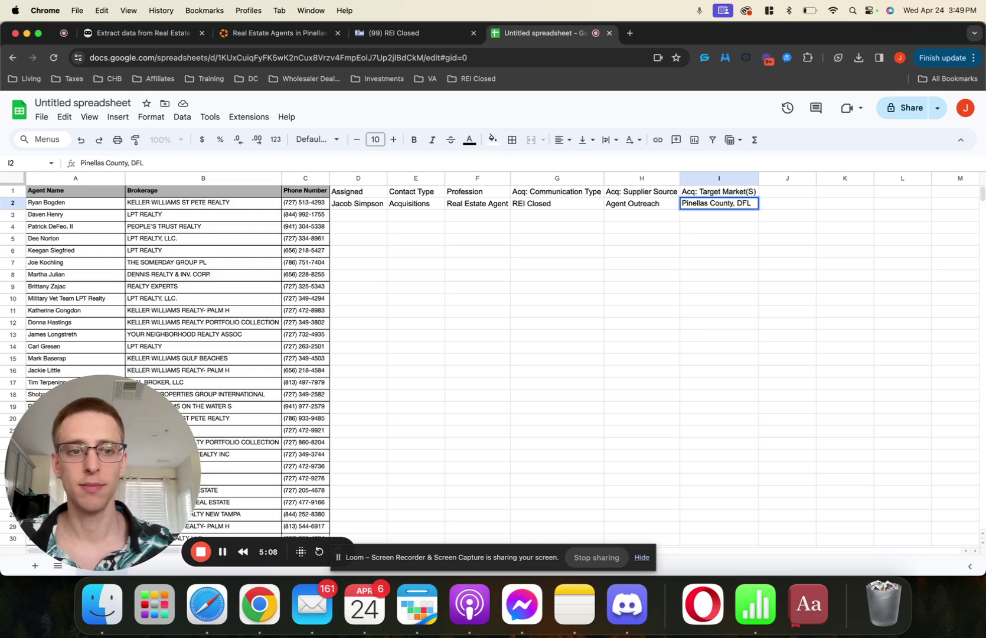
key(BackSpace)
key(BackSpace)
key(BackSpace)
- Commit Pinellas County, FL in I2 and fill D2:I2 down to row 251
text(FL)
key(Return)
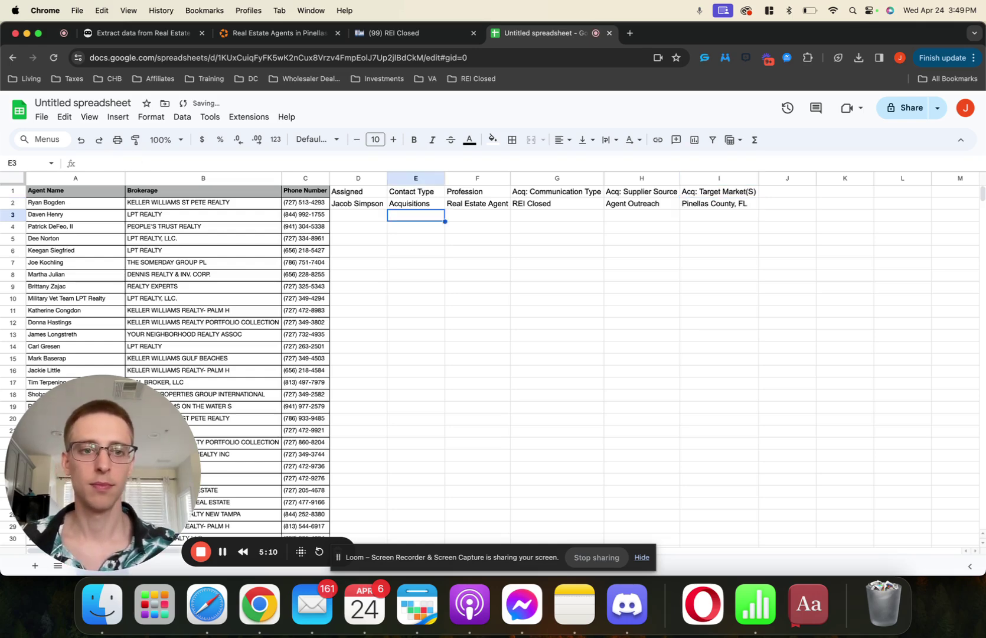
drag(355, 191, 704, 206)
click(361, 230)
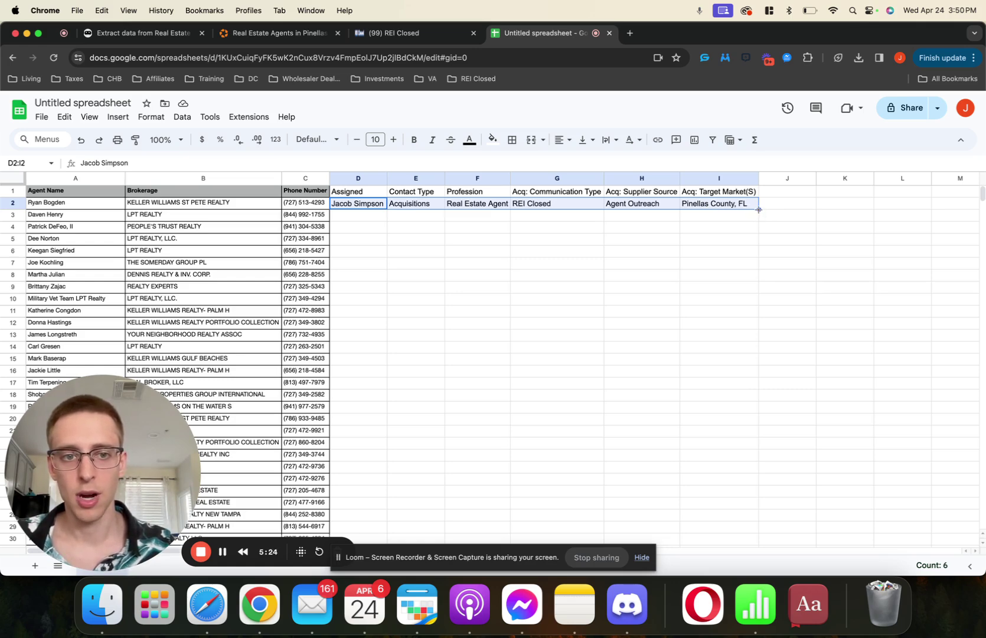
drag(759, 210, 717, 485)
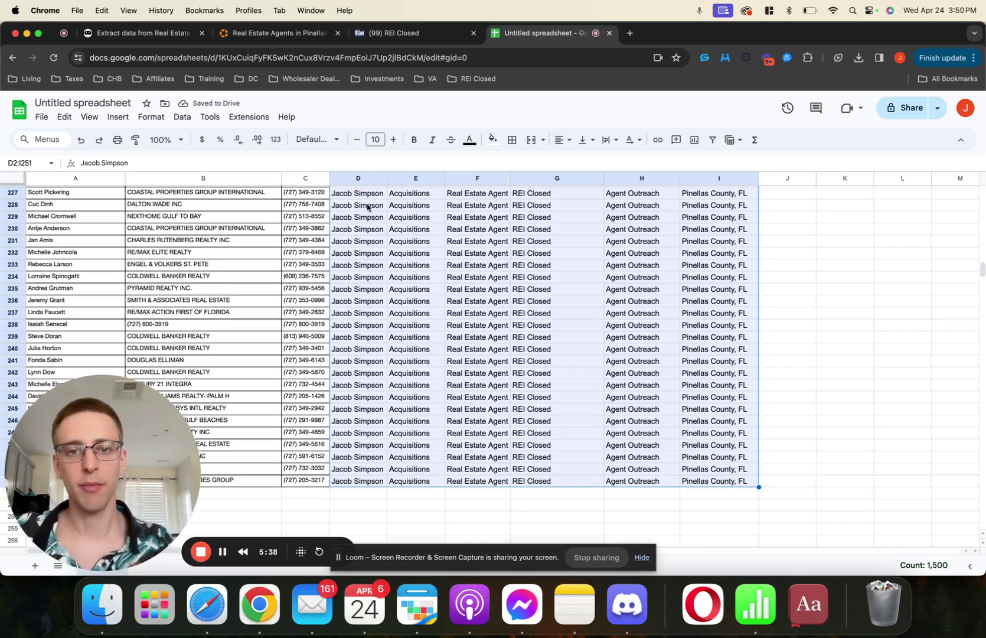
scroll(607, 311, up, 20)
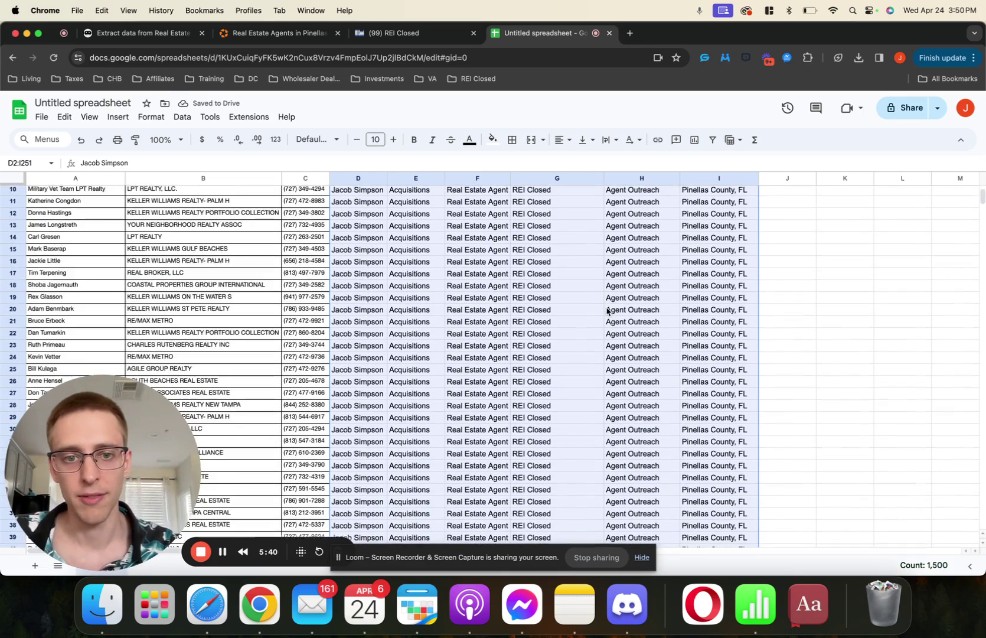
click(49, 104)
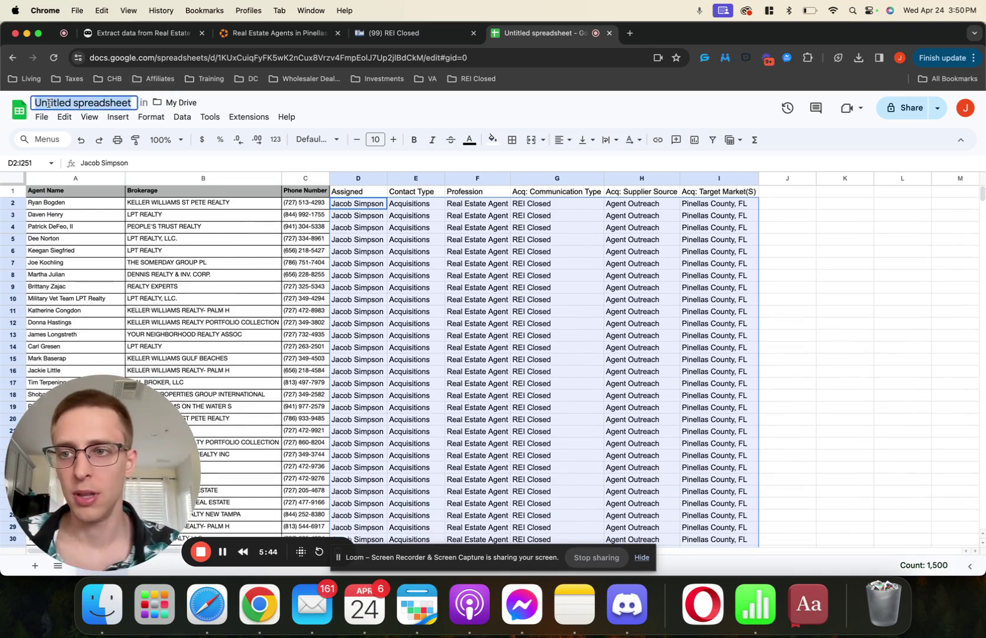
- Title the spreadsheet 'Pinellas County Agents', backing out of an accidental PDF export
text(Pinella)
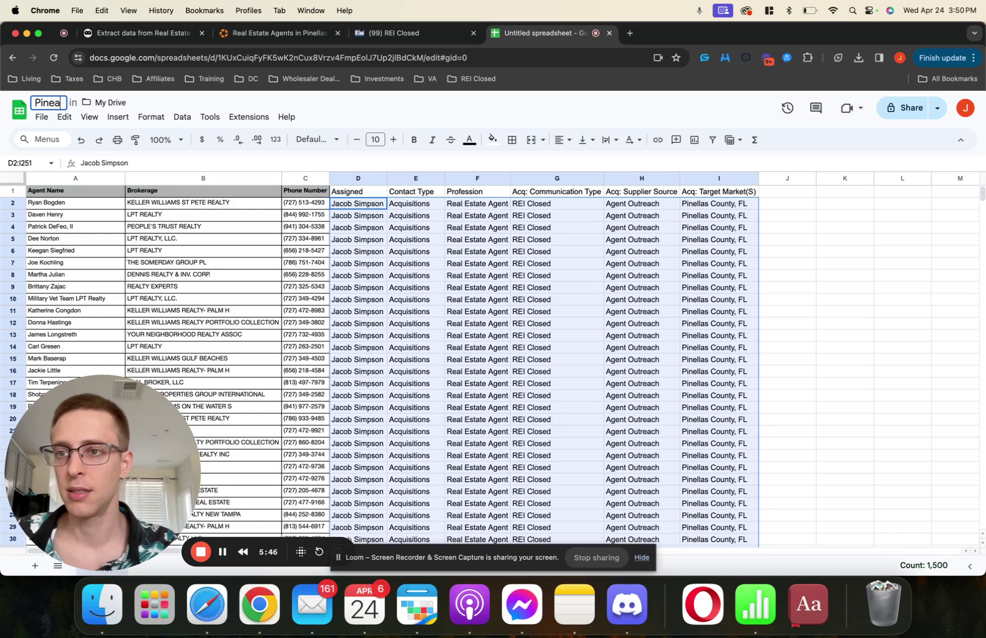
text(s County)
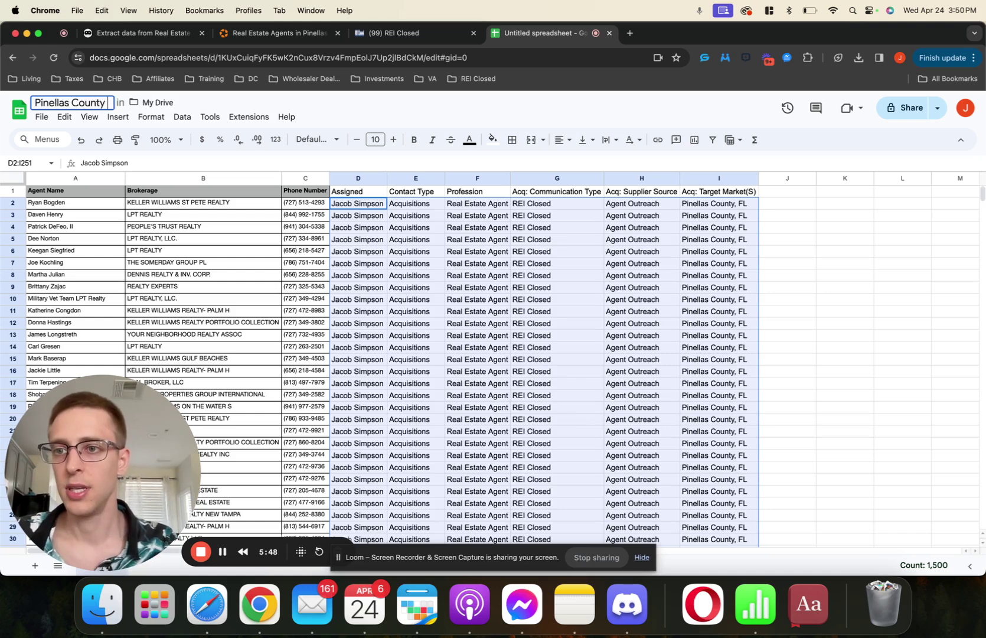
text( Agents)
key(Return)
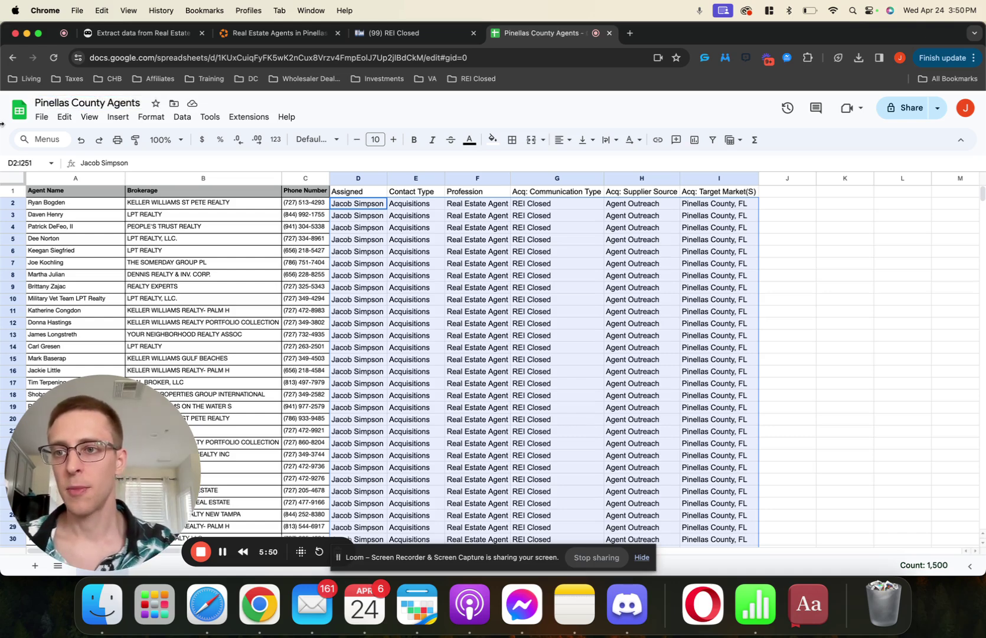
click(42, 118)
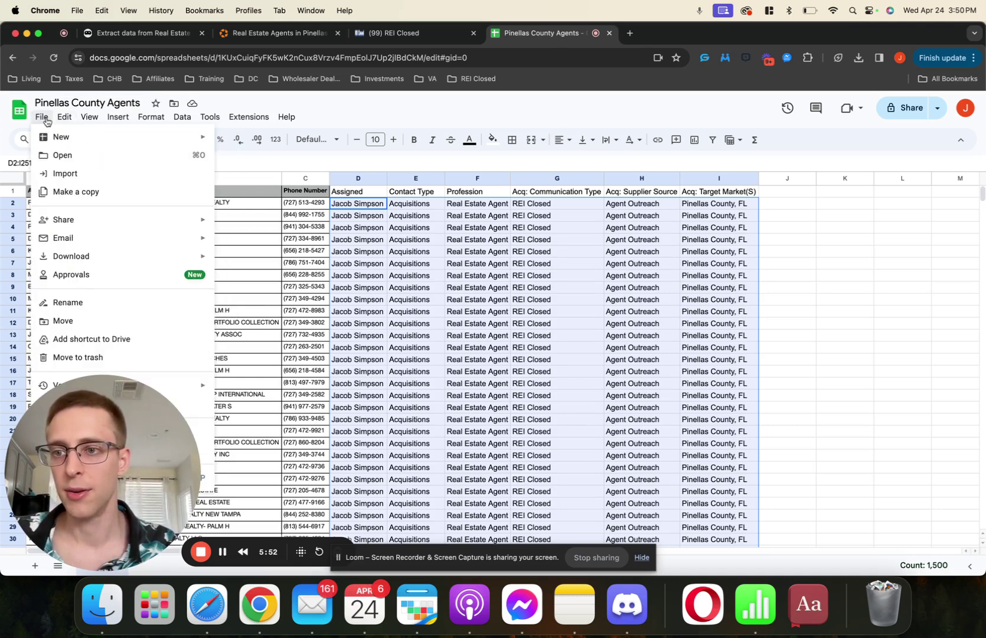
mouse_move(80, 260)
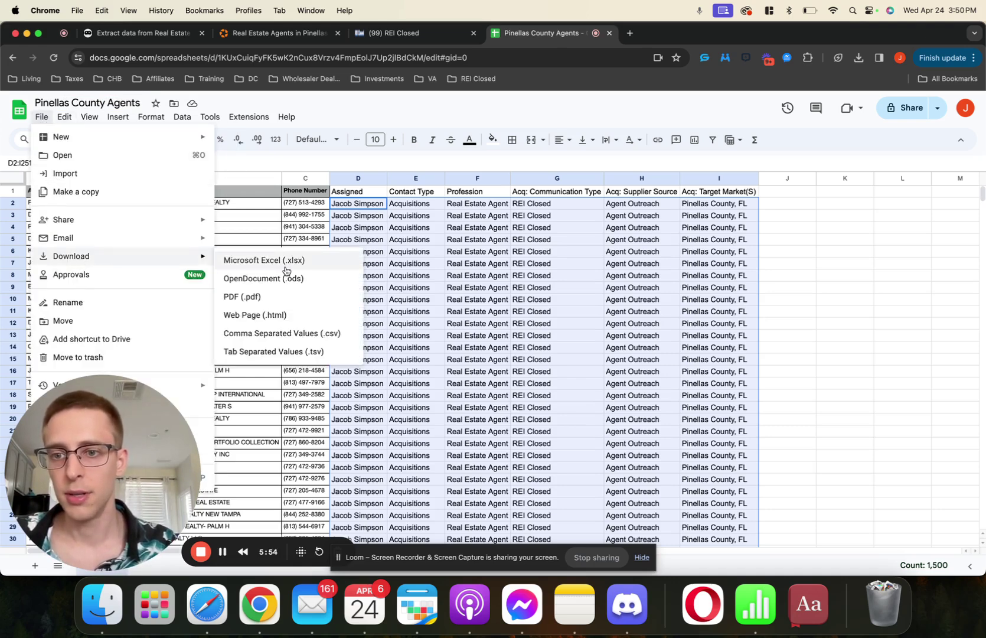
click(281, 297)
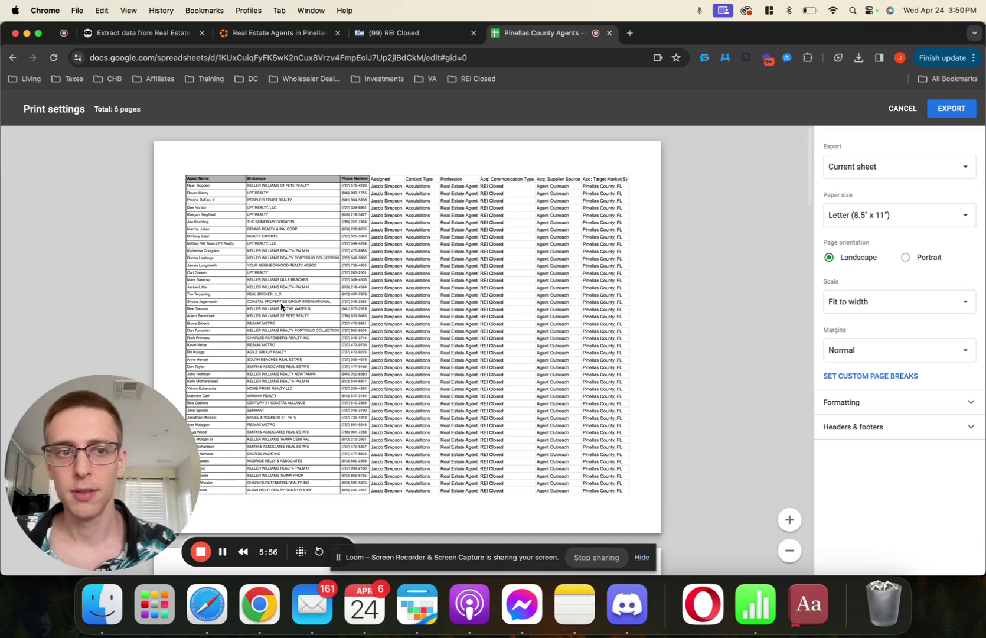
click(12, 58)
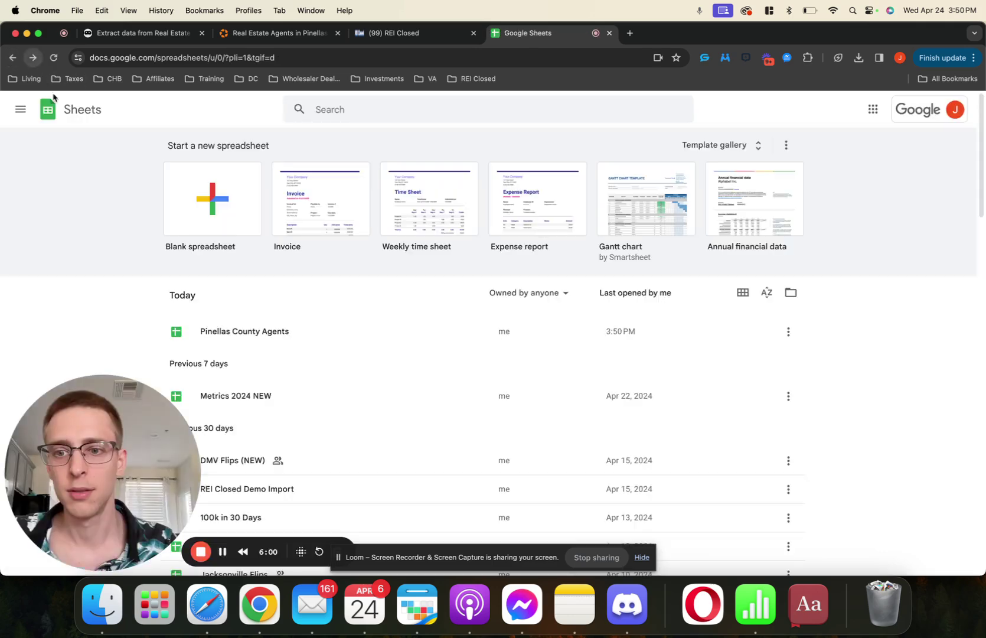
click(248, 335)
- Download Pinellas County Agents as a Comma Separated Values (.csv) file
click(40, 117)
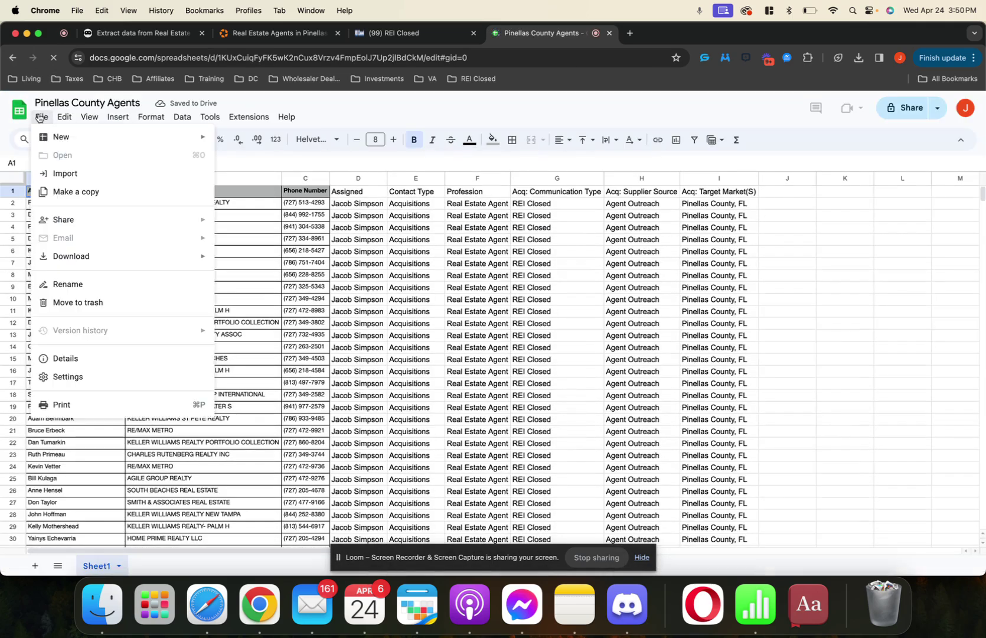
click(44, 121)
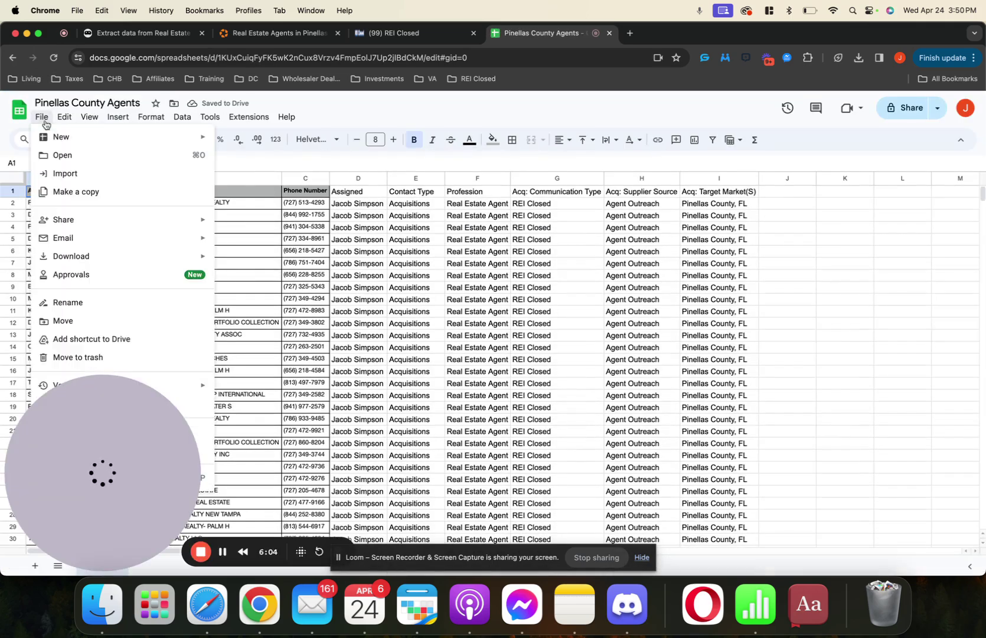
mouse_move(152, 260)
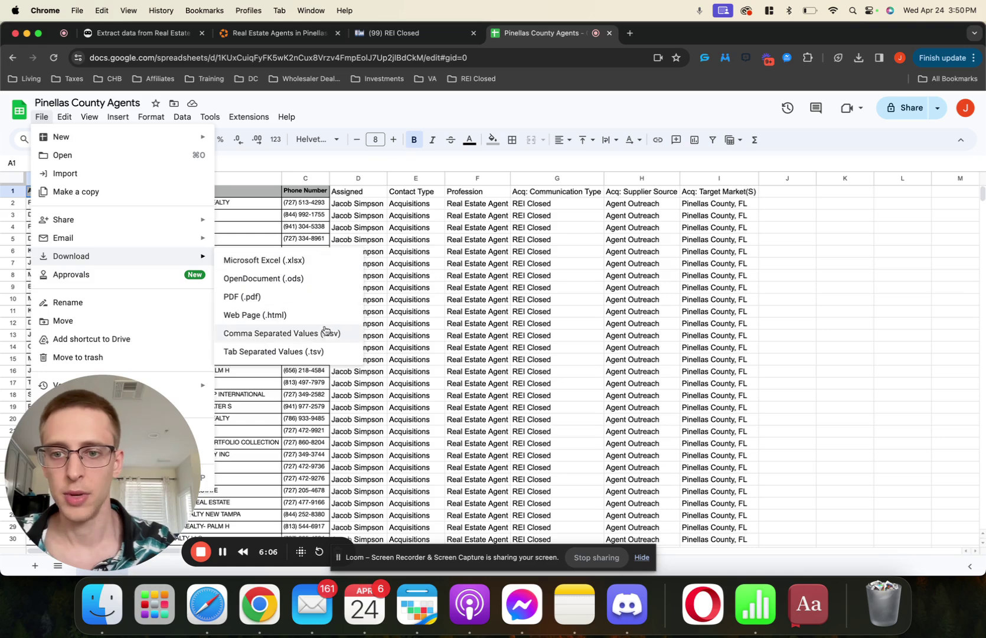
click(325, 332)
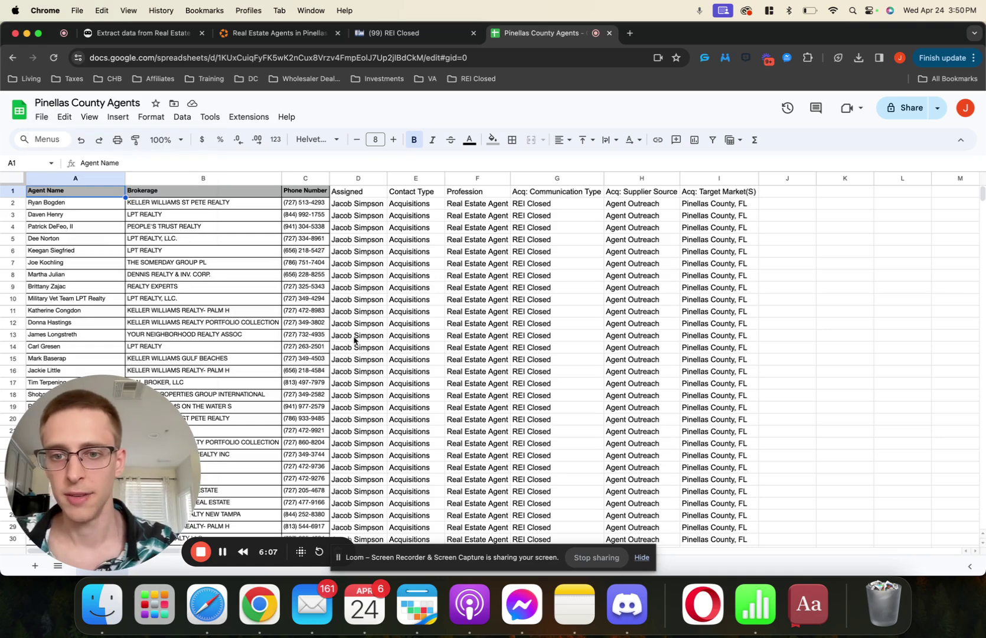
- Import Pinellas County Agents - Sheet1.csv into REI Closed contacts and continue to column mapping
click(389, 35)
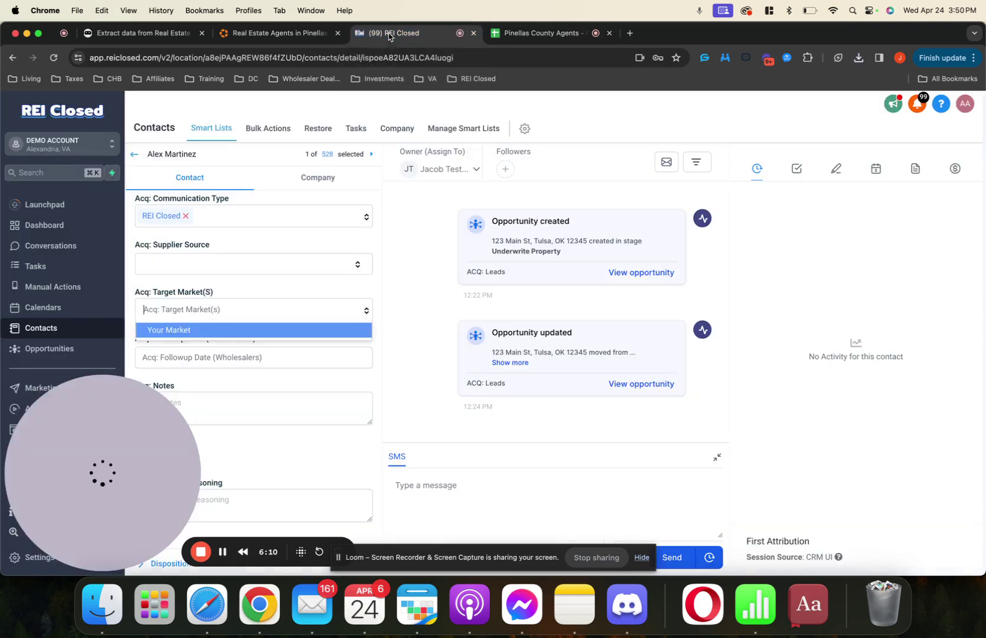
click(135, 159)
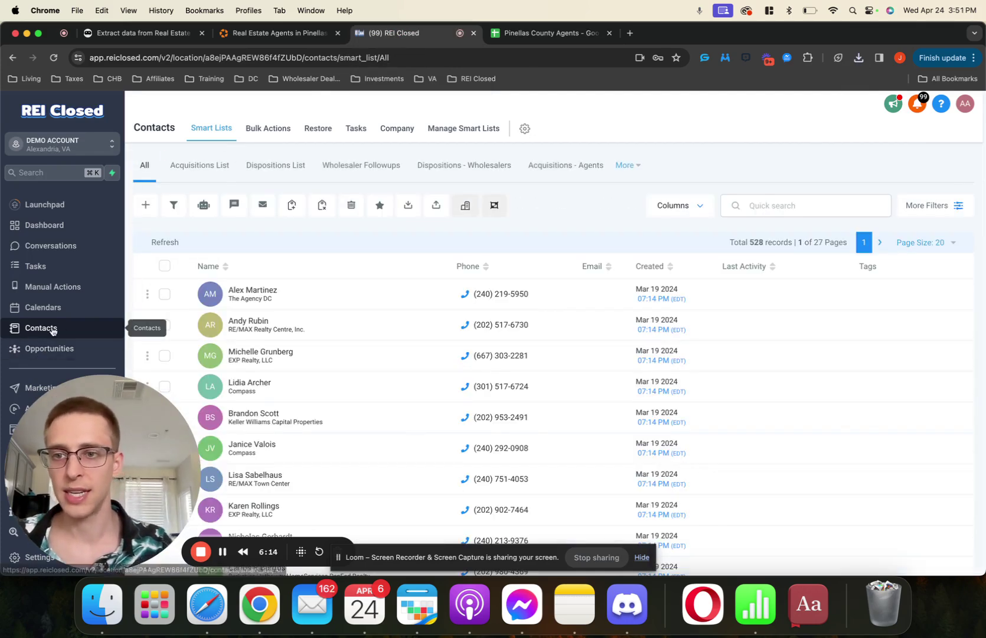
click(437, 207)
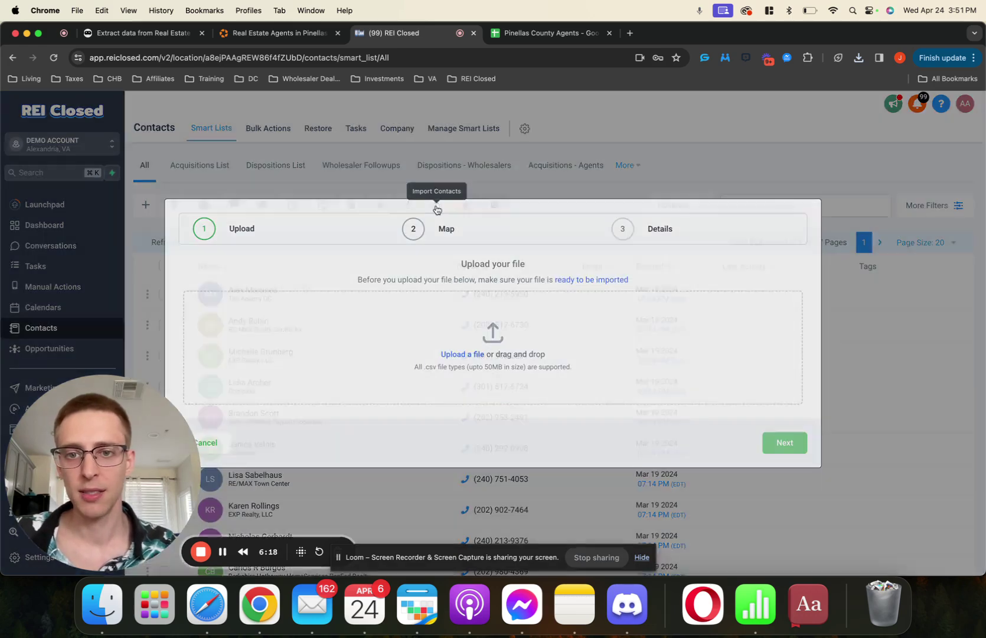
click(461, 355)
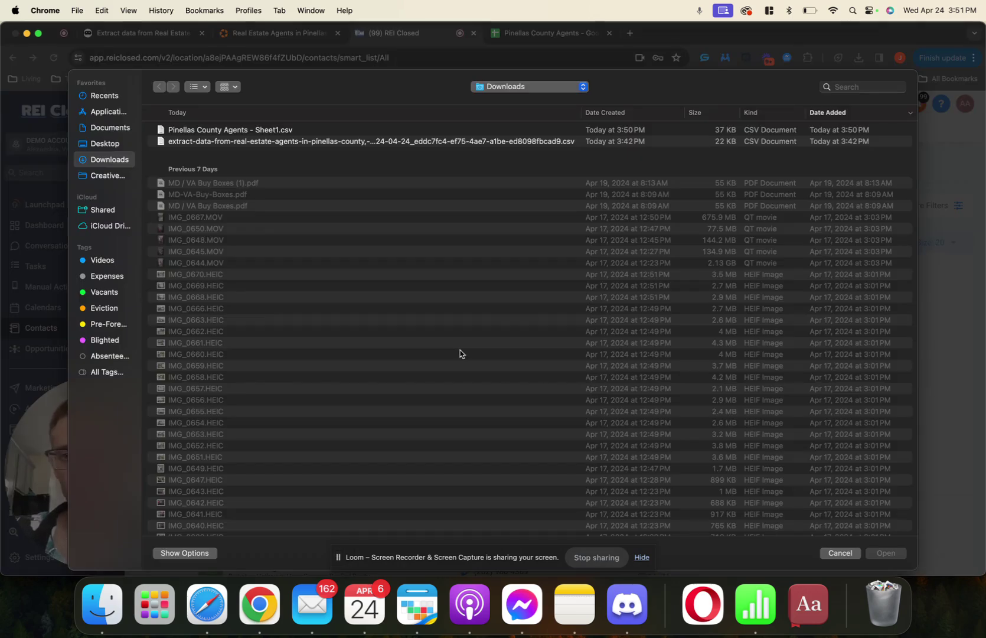
double_click(261, 131)
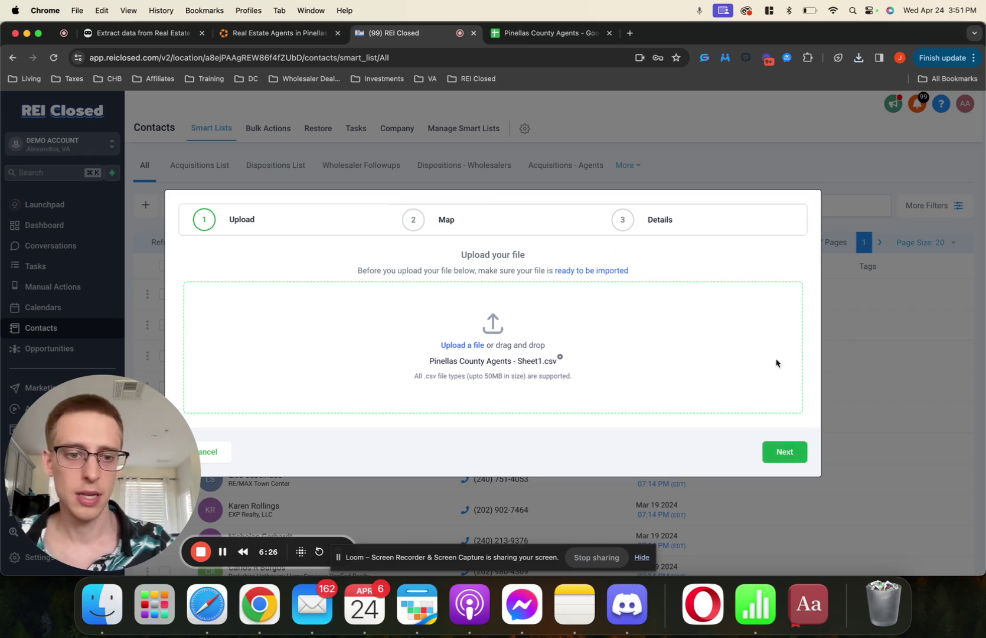
click(790, 452)
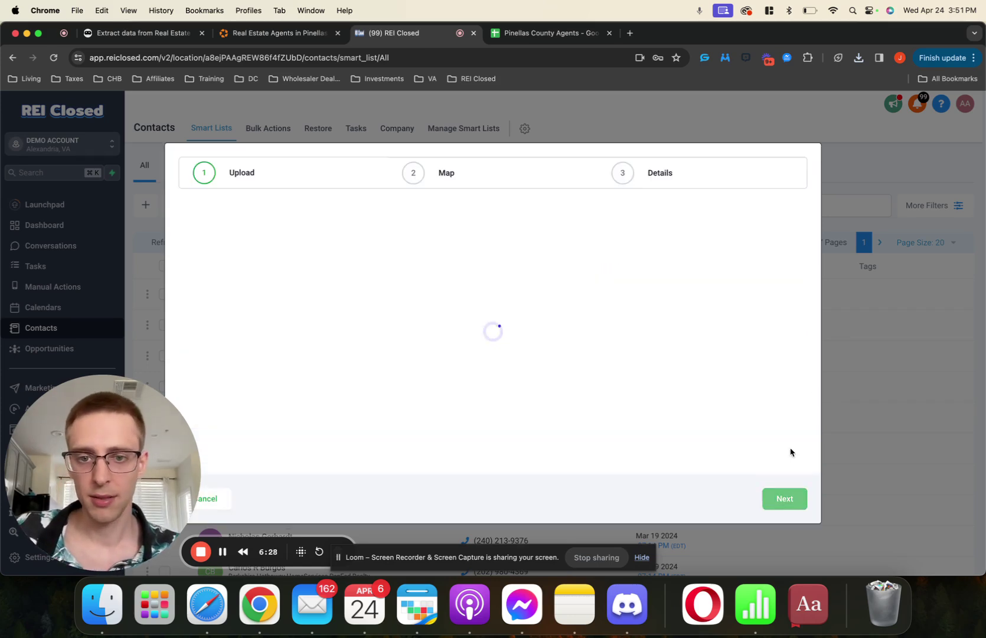
scroll(437, 284, down, 3)
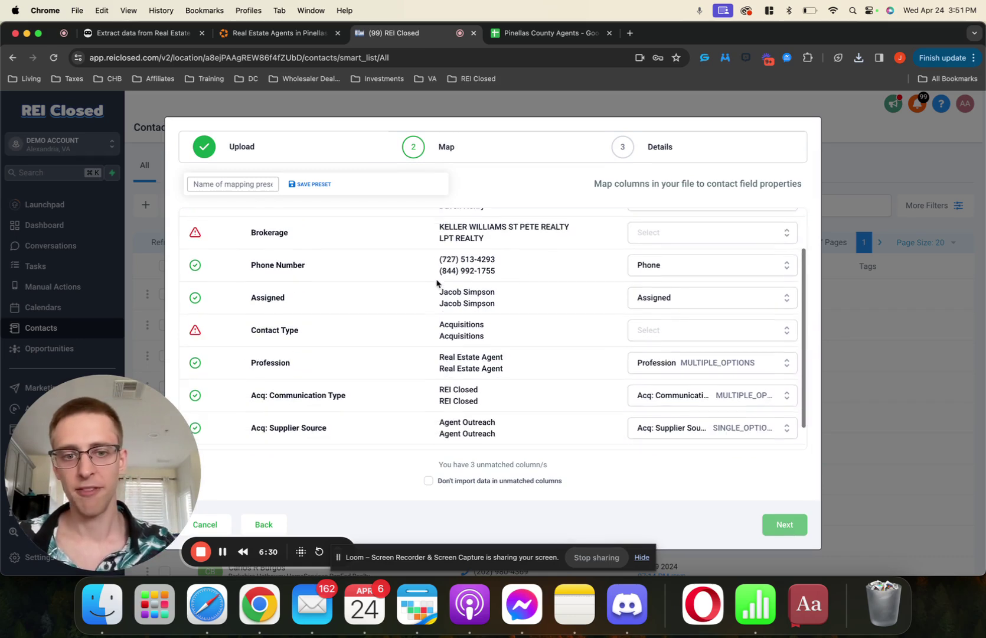
- Map the file's Agent Name column to the Name field
scroll(437, 284, down, 1)
scroll(437, 284, up, 3)
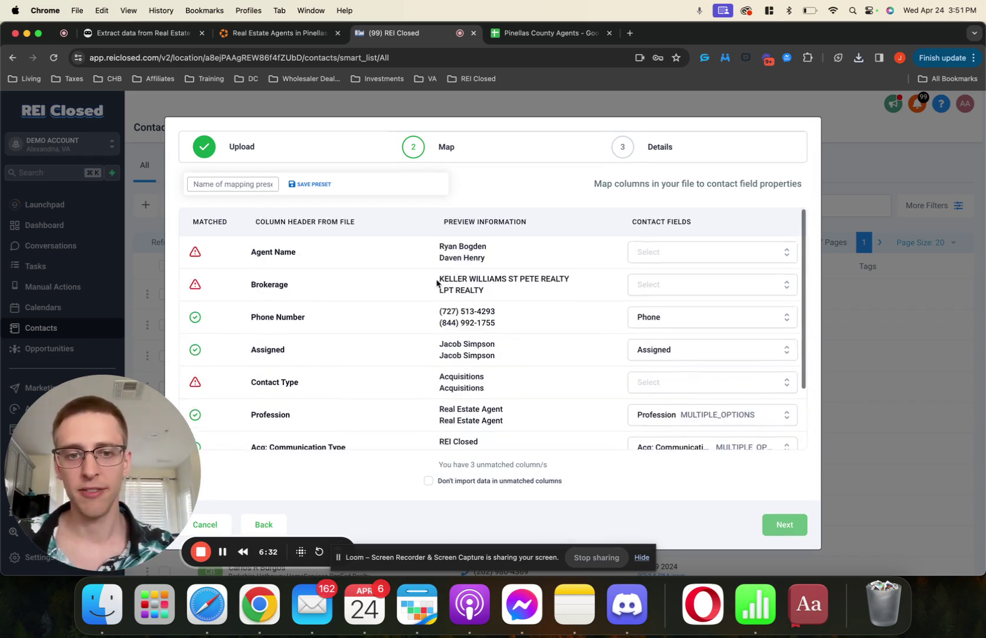
drag(252, 251, 309, 257)
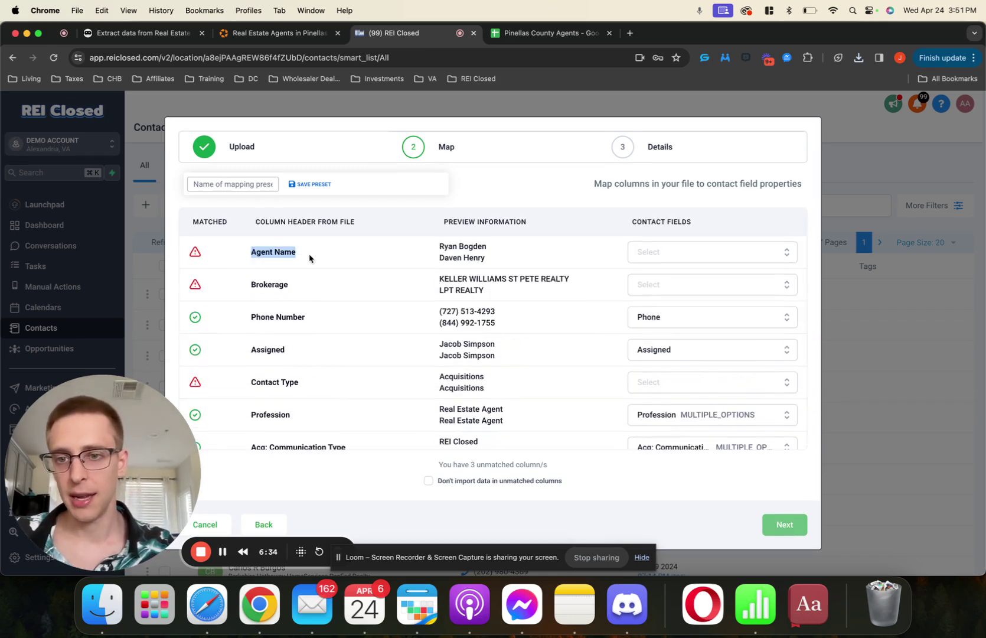
click(656, 255)
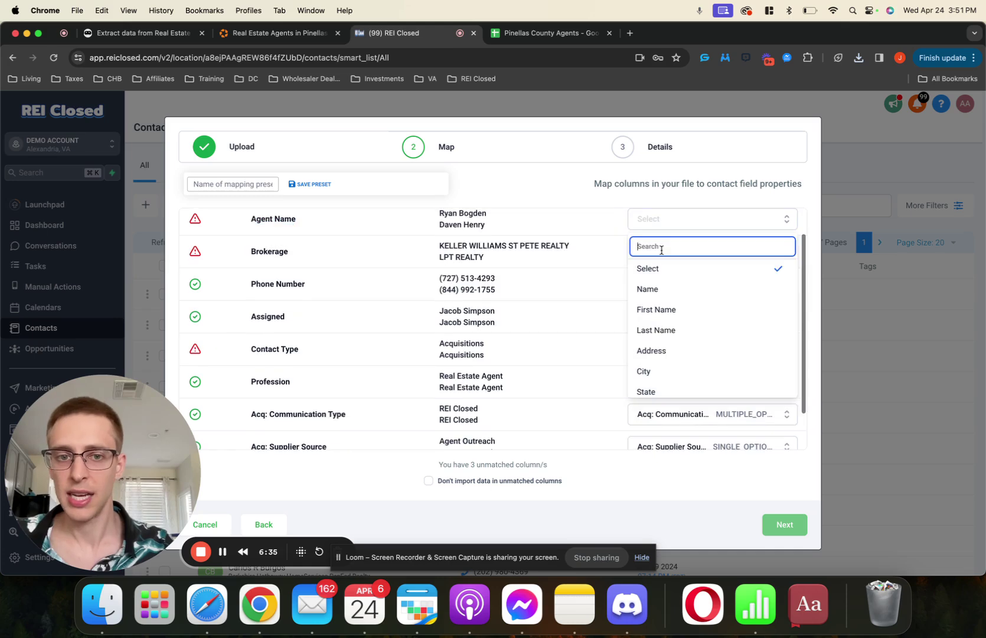
click(676, 289)
- Map Brokerage to Company Name and Contact Type to Type using the field search
double_click(266, 251)
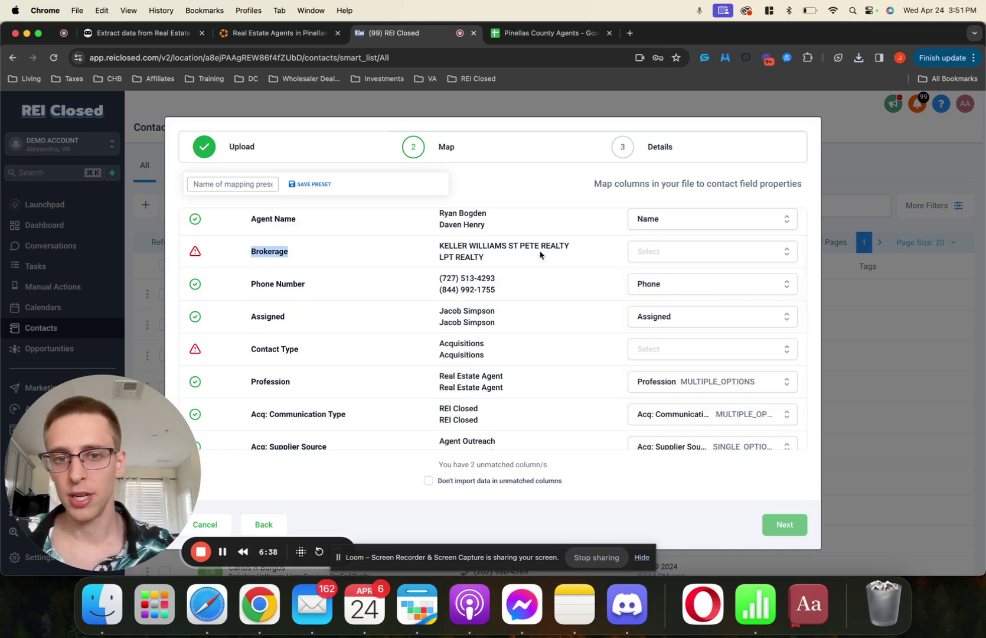
click(649, 257)
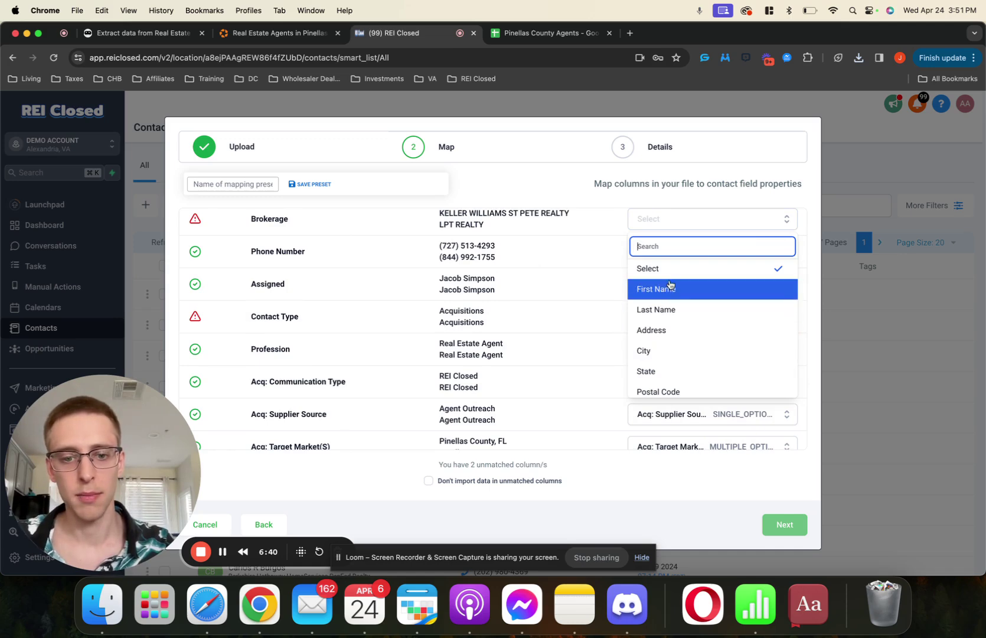
text(comp)
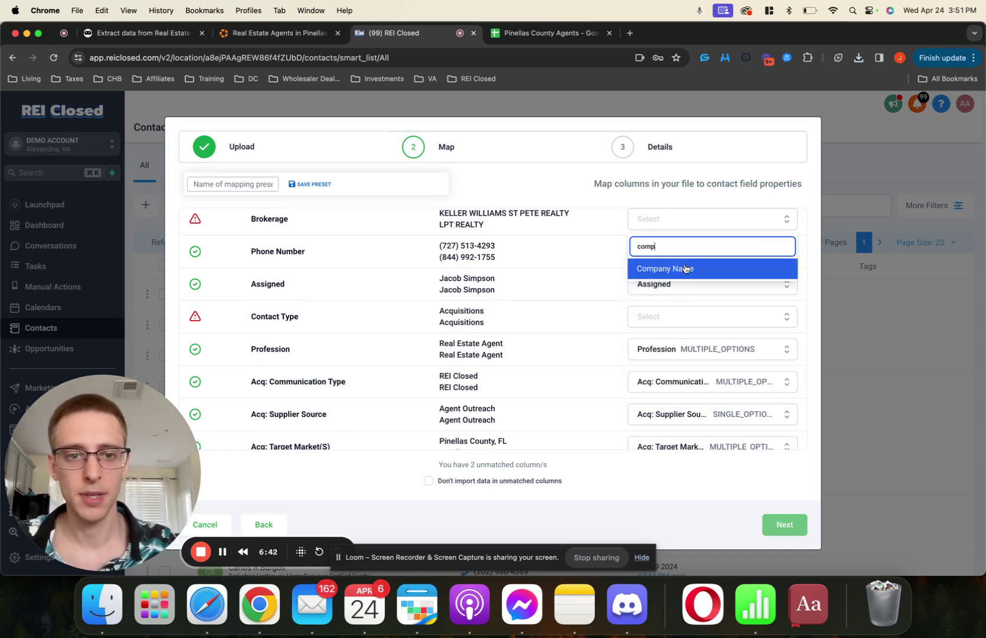
click(682, 269)
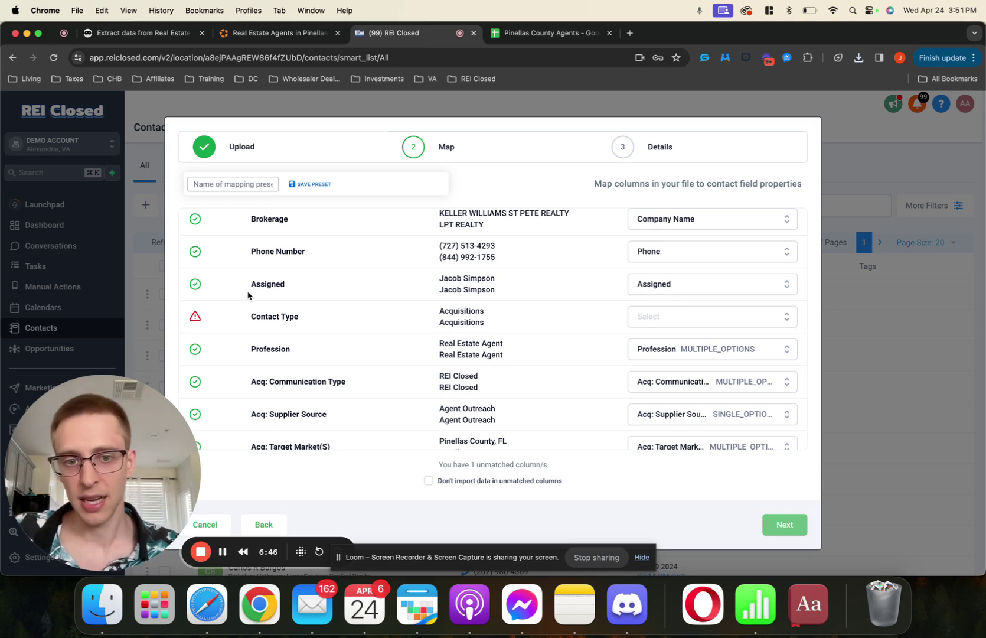
drag(251, 321, 311, 324)
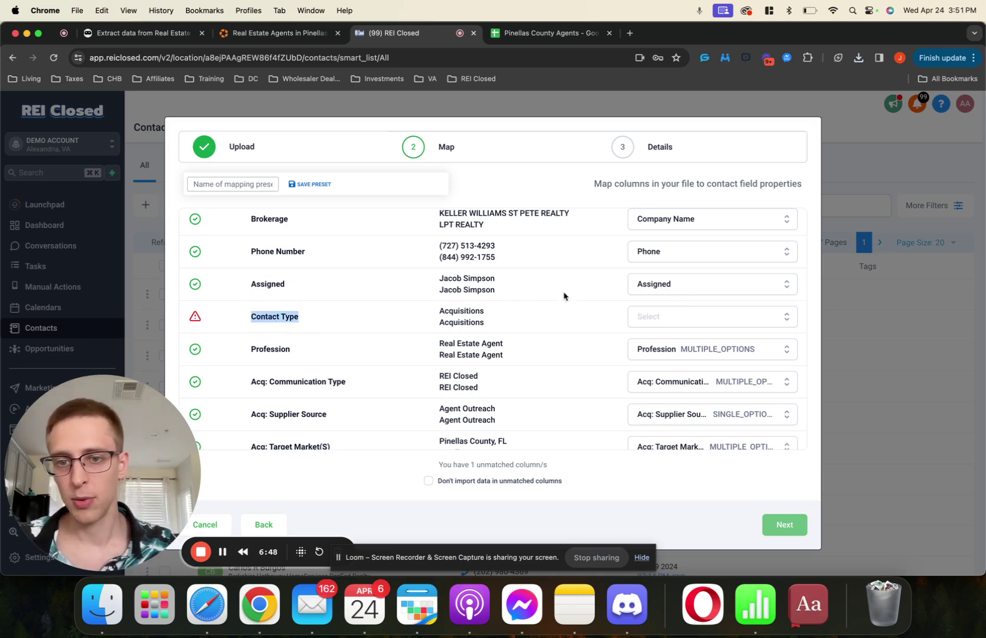
click(661, 317)
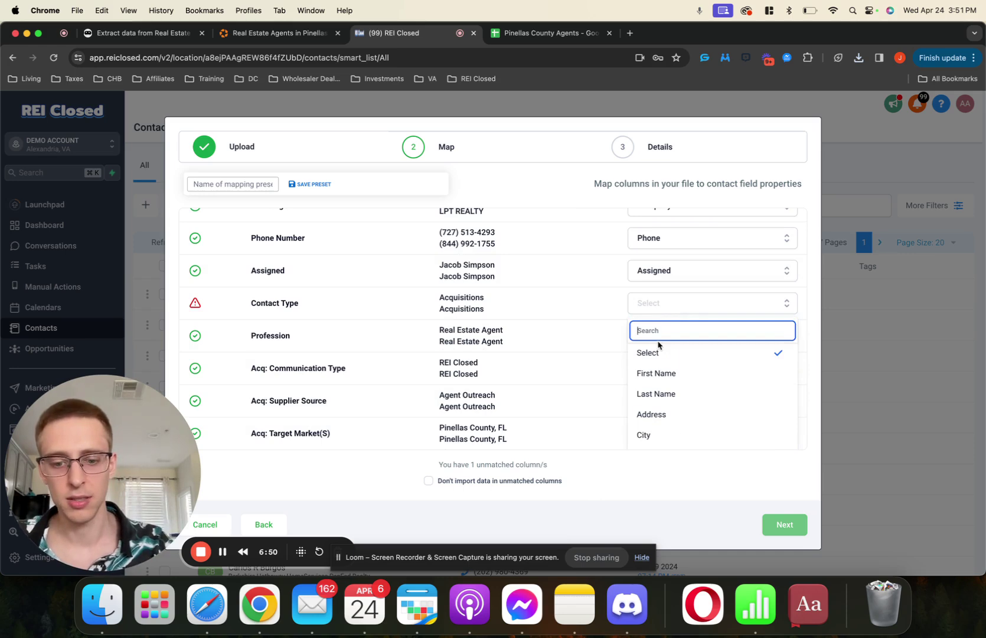
text(Type)
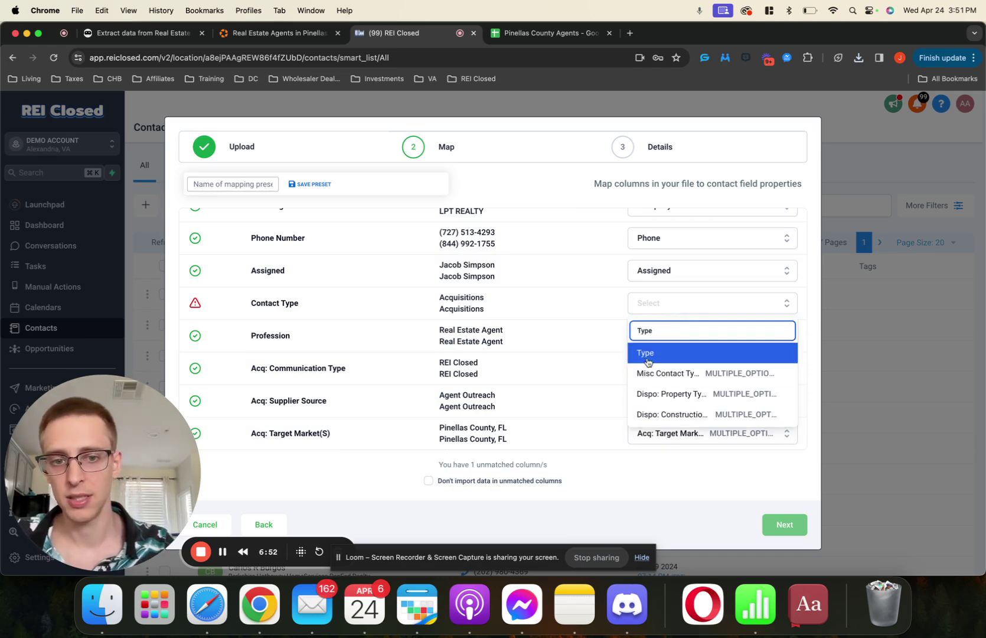
click(648, 354)
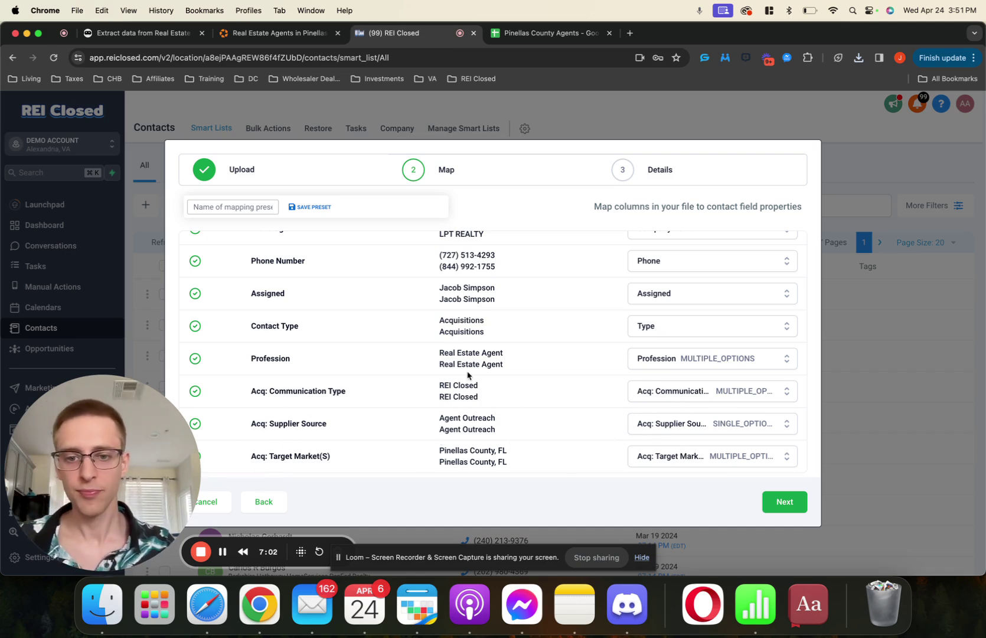
scroll(468, 375, up, 3)
- Clear and re-map the Assigned column to the Assigned field, leaving unmatched-column data imported
scroll(468, 375, down, 3)
scroll(418, 449, up, 3)
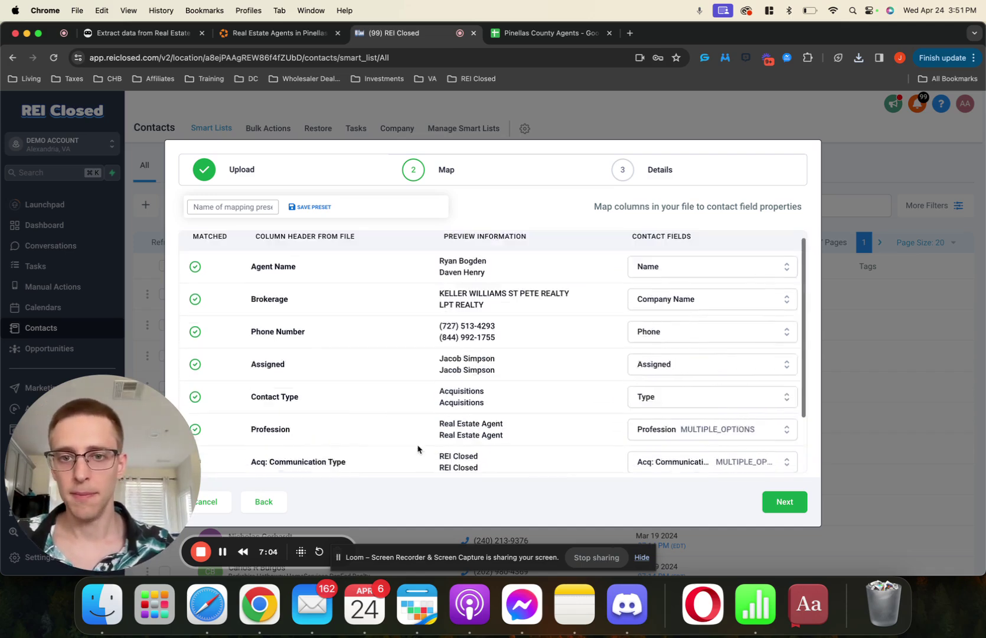
scroll(418, 449, down, 3)
click(714, 298)
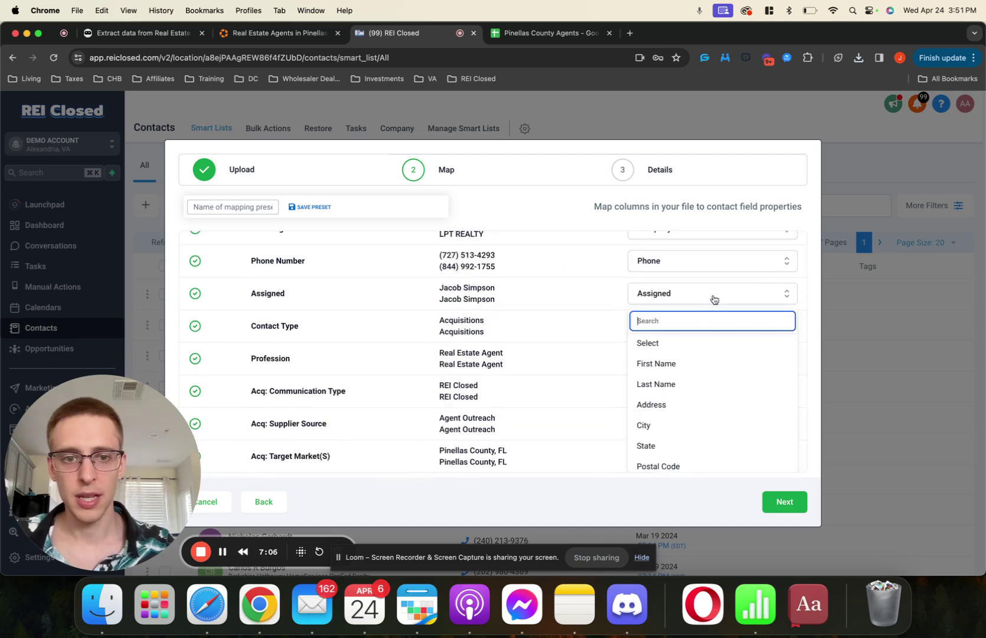
click(666, 345)
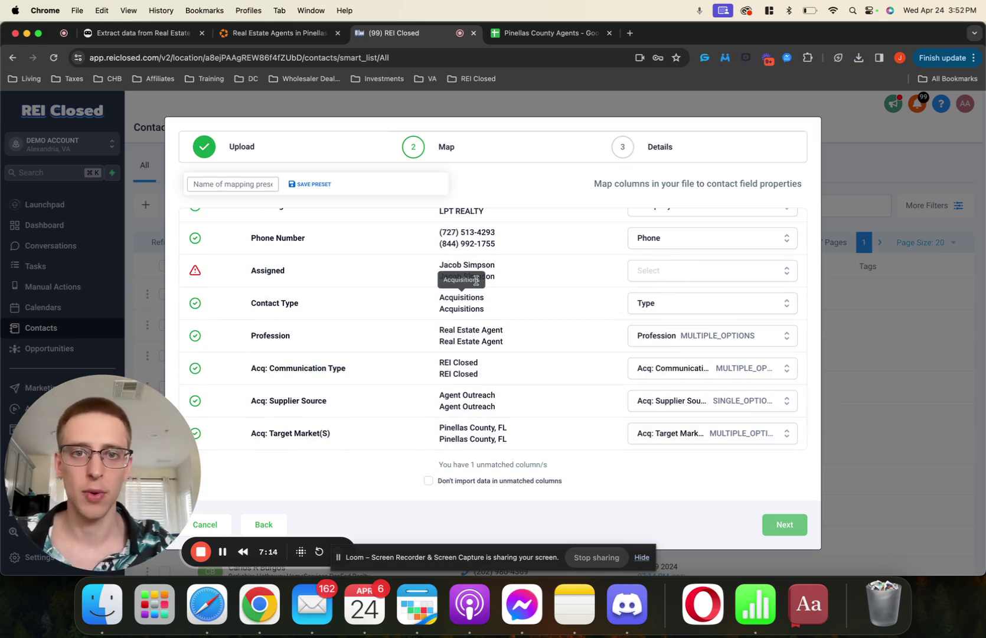
click(429, 482)
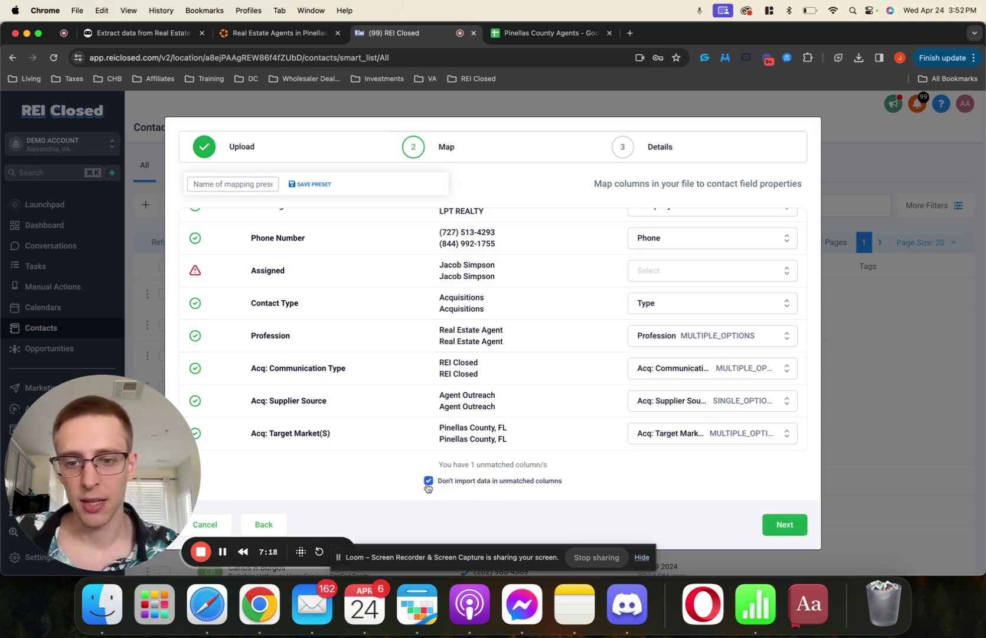
click(428, 483)
click(656, 271)
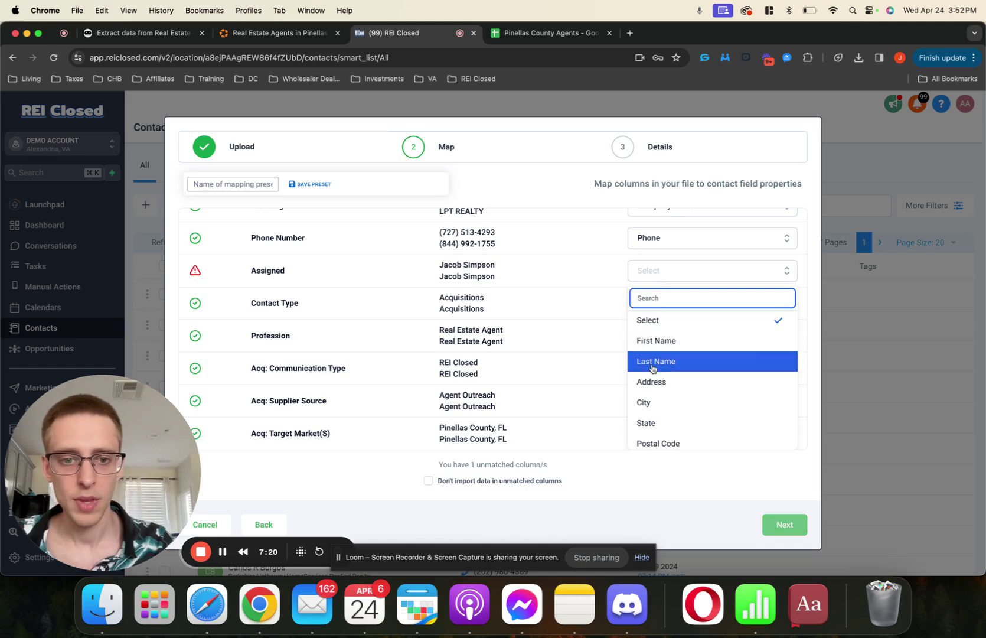
text(assi)
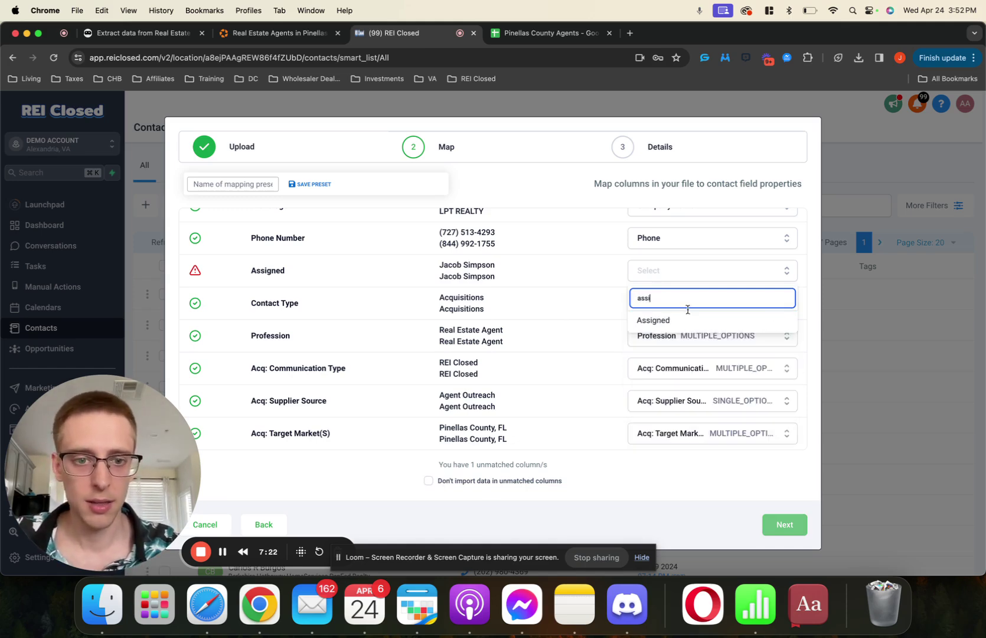
click(689, 320)
- Go to the final details step and rename the import to Pinellas County Agents
click(782, 501)
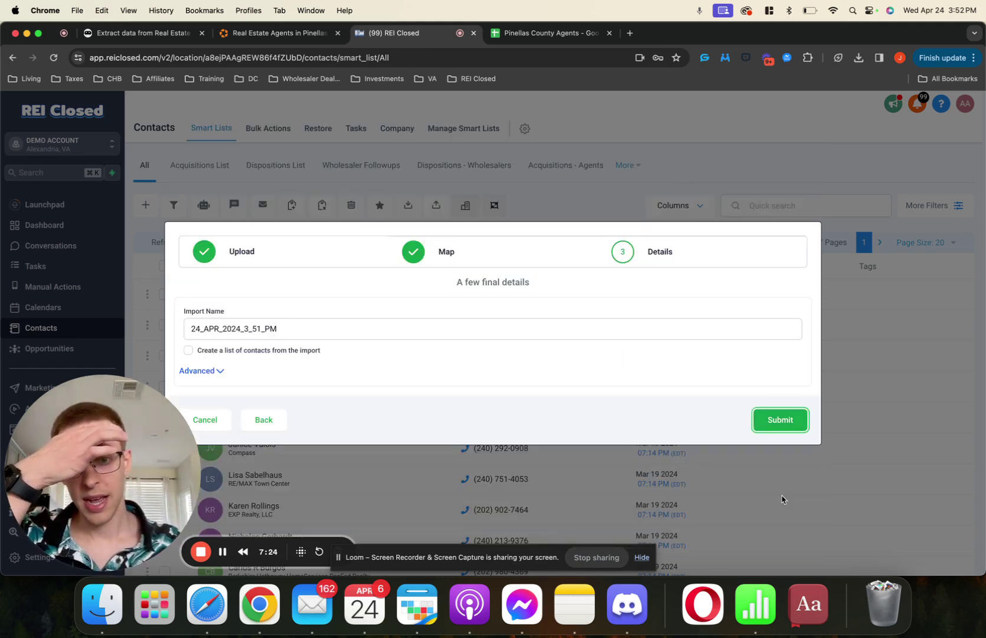
double_click(313, 333)
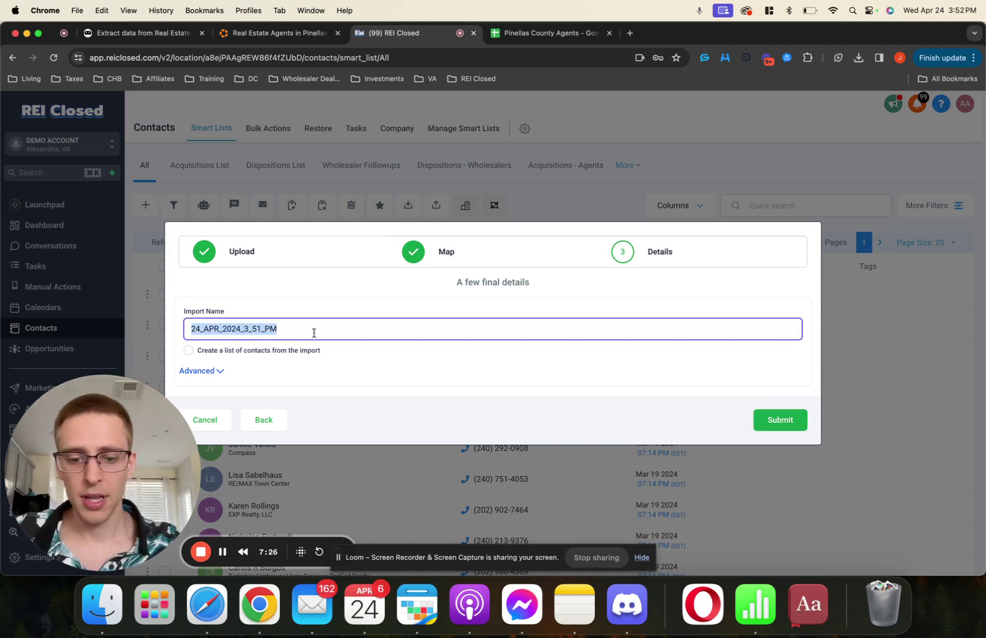
text(Pine)
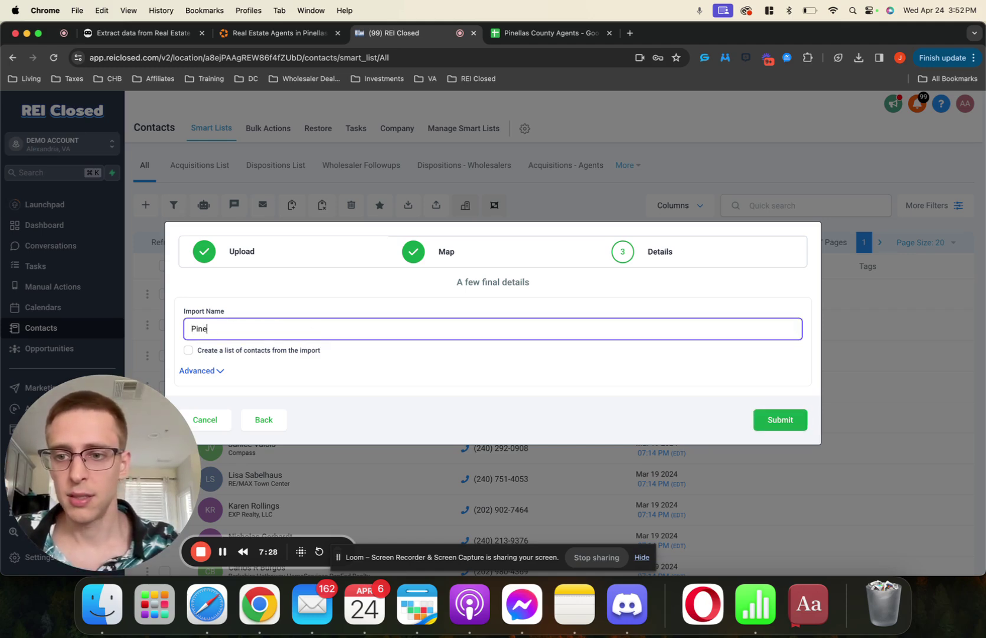
text(llas Cou)
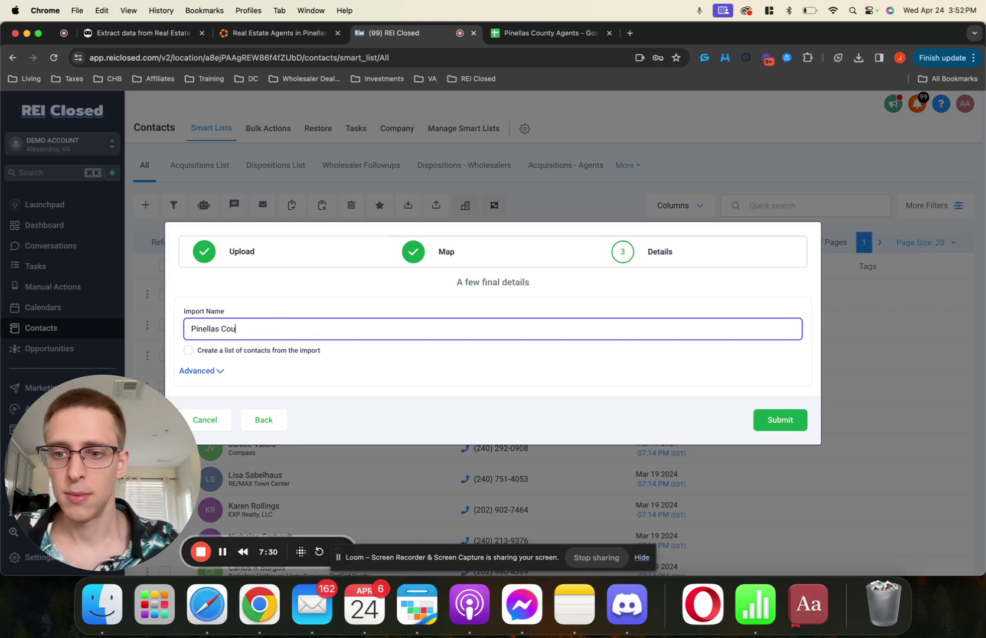
text(nty Agents)
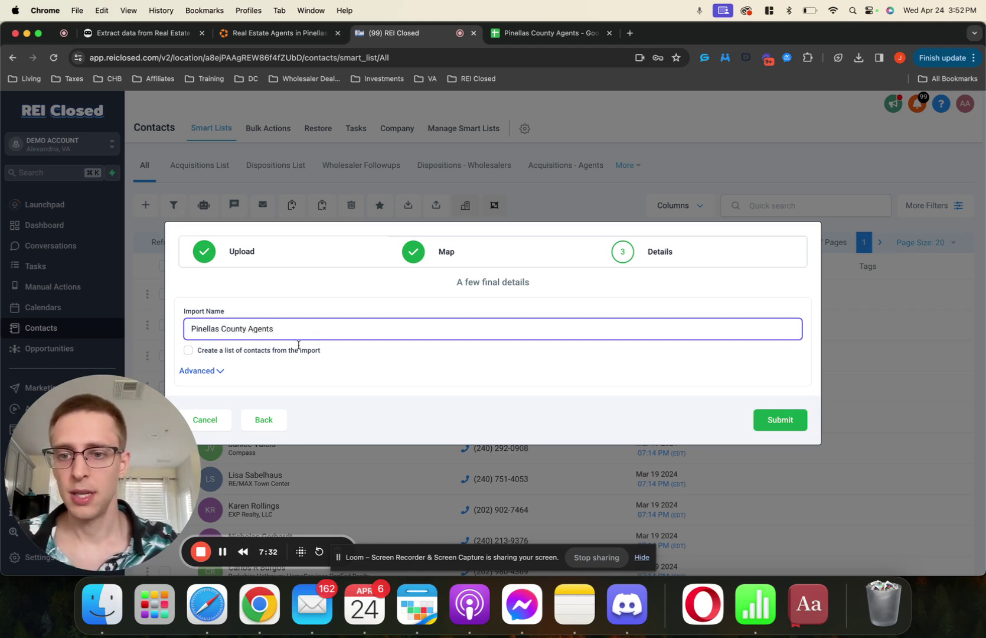
- Enable creating a contact list from the import, expand Advanced, and choose adding new contacts only
click(189, 352)
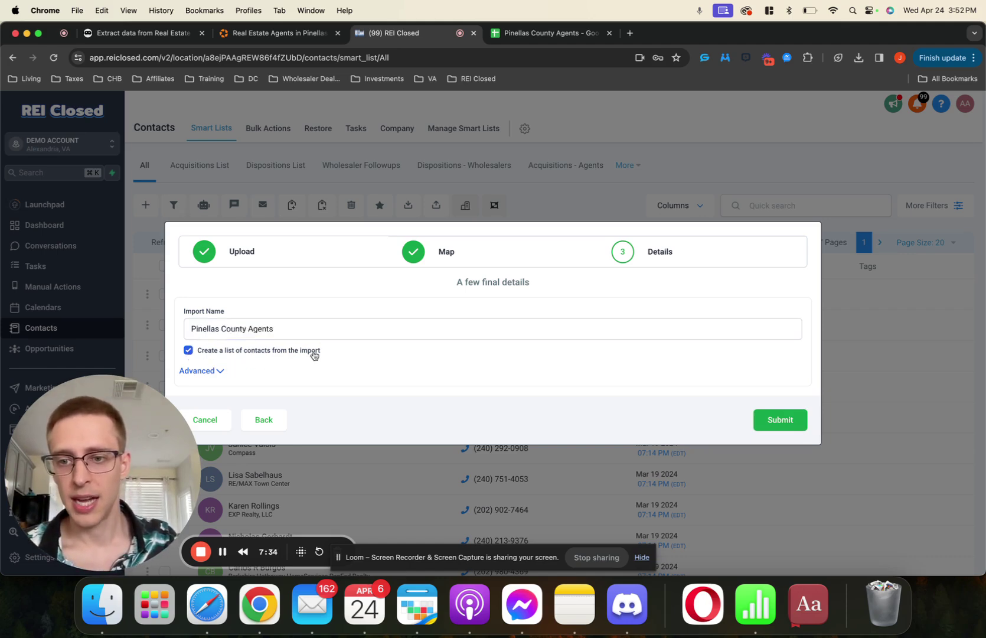
click(220, 372)
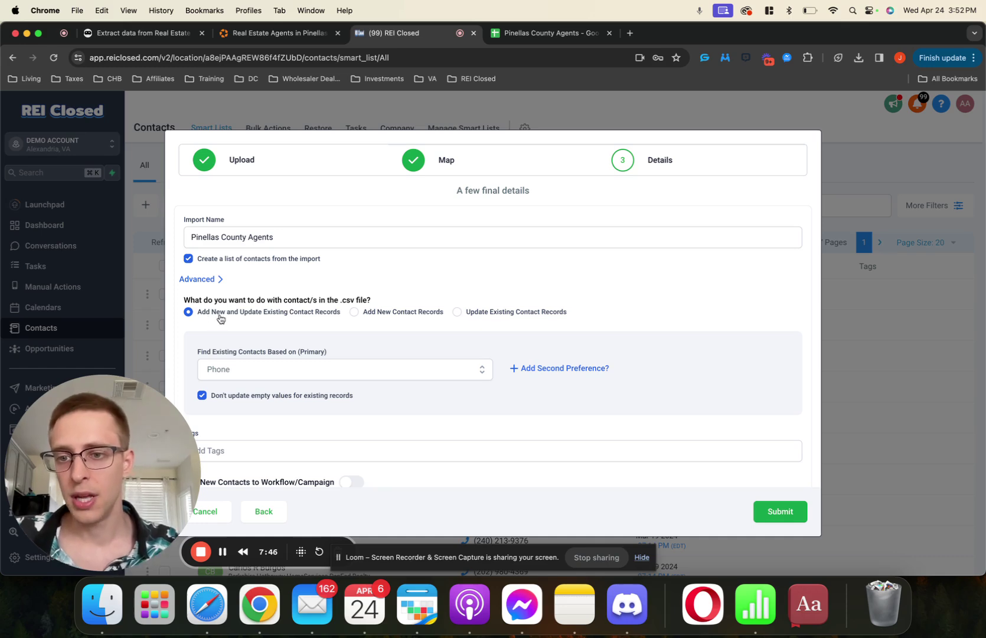
click(354, 313)
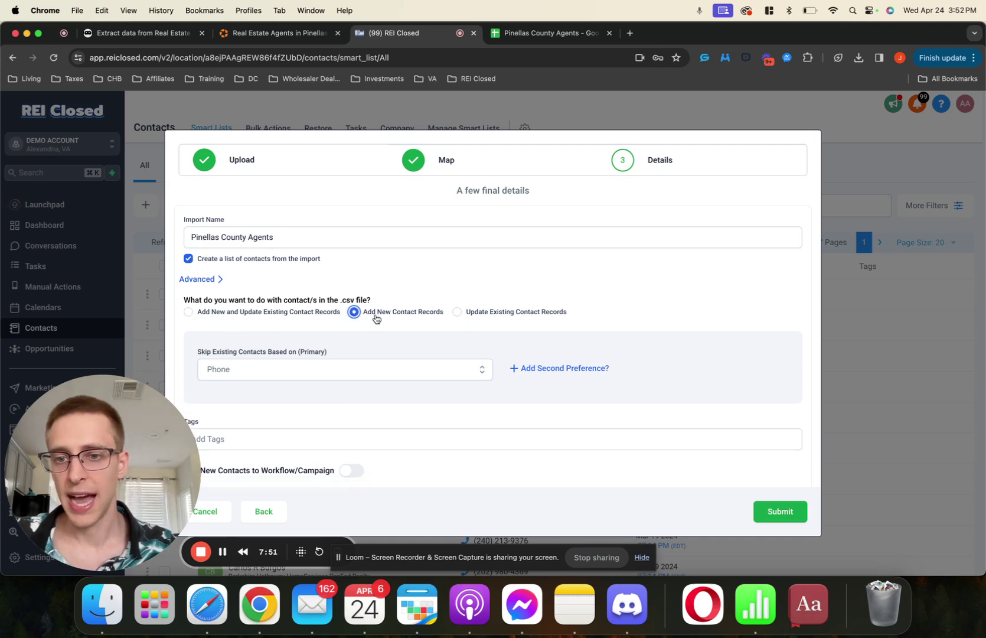
- Settle on Add New Contact Records, skipping existing contacts matched by Phone
click(457, 311)
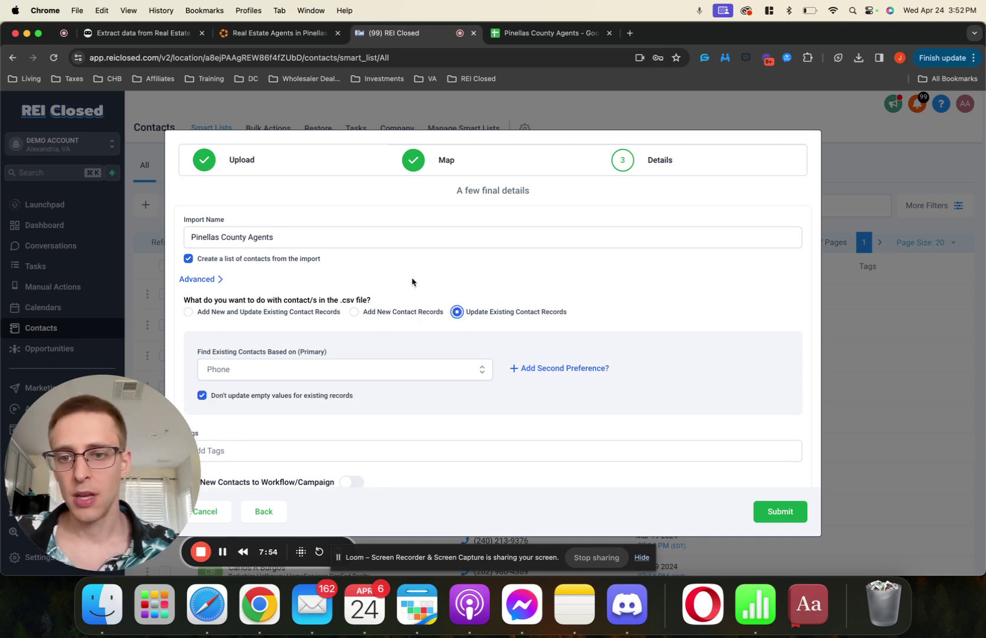
click(355, 312)
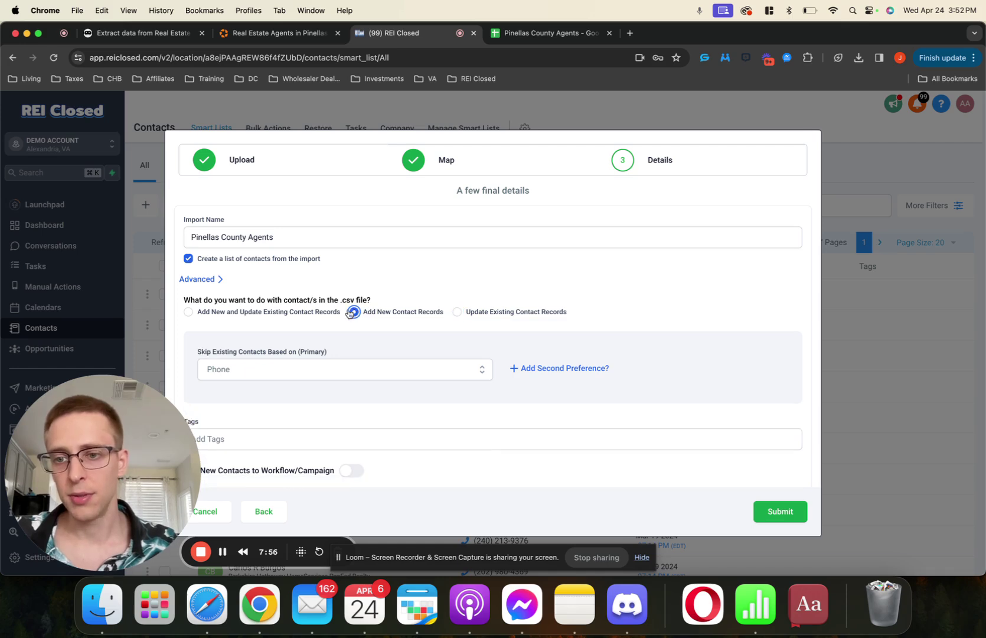
drag(196, 354, 328, 355)
click(239, 373)
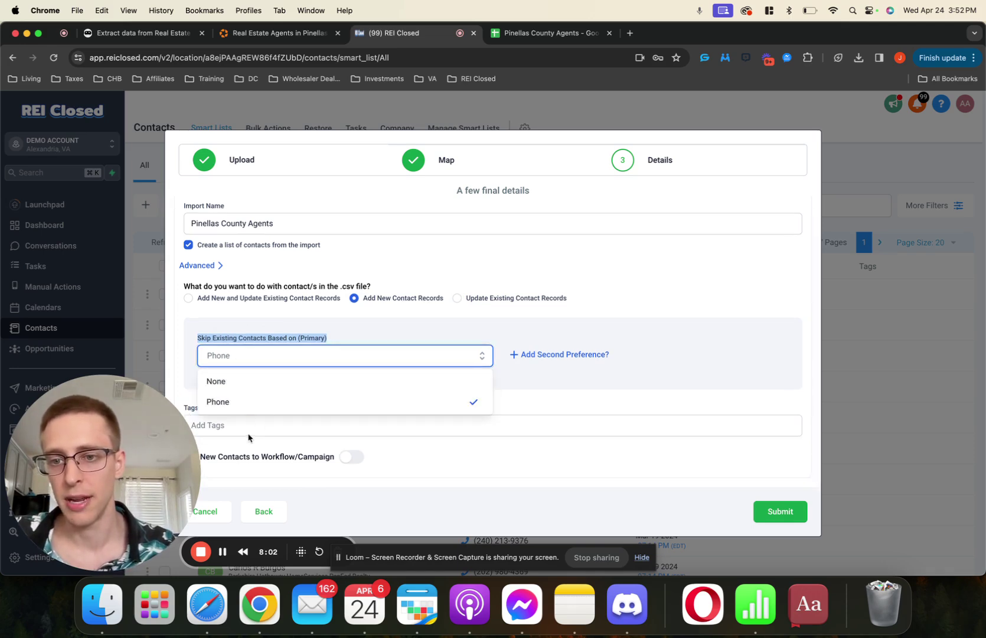
click(457, 298)
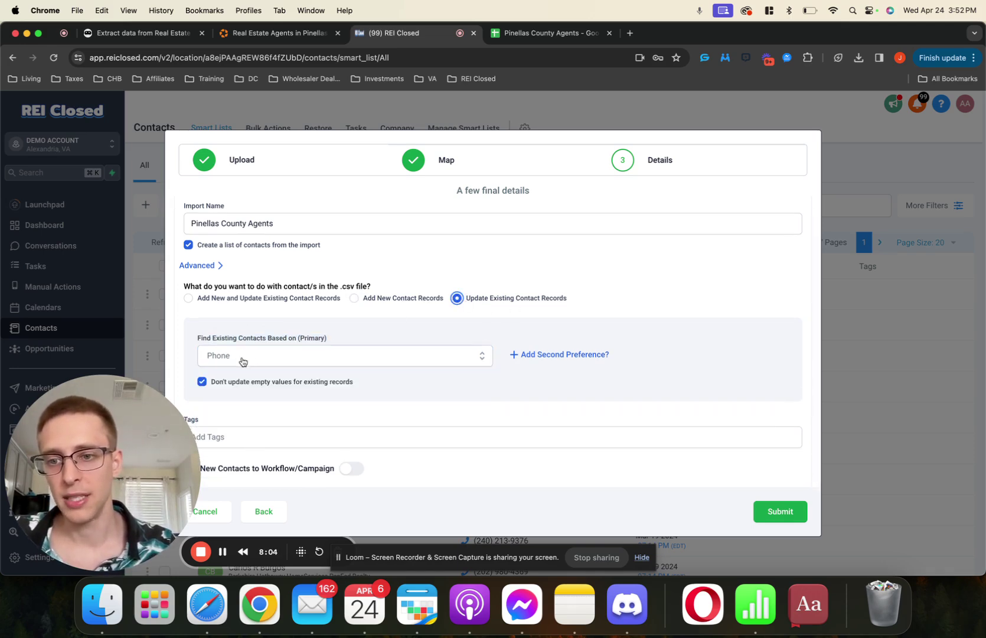
click(242, 357)
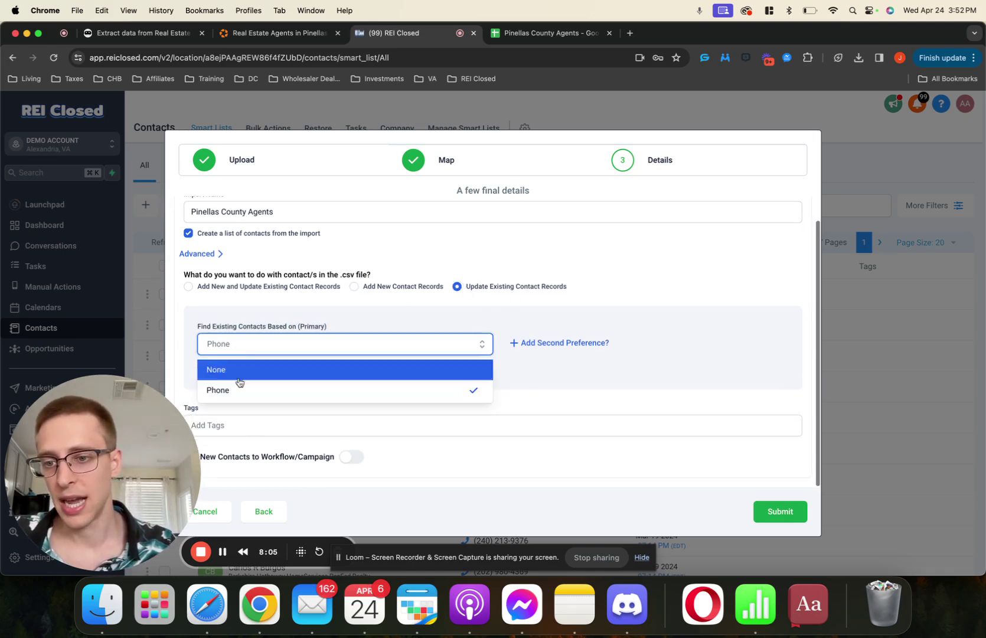
click(355, 288)
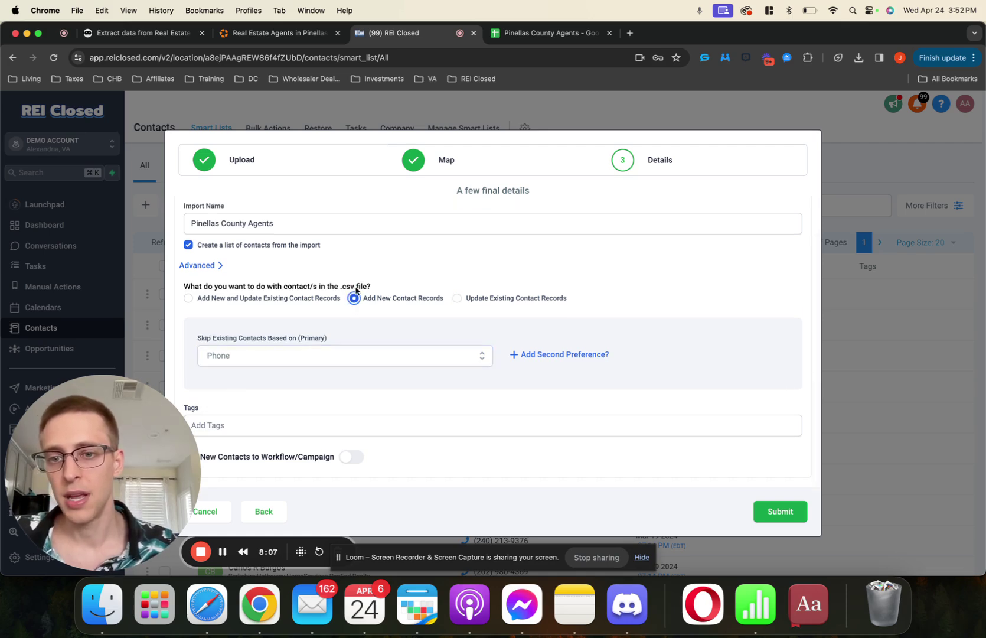
click(242, 354)
click(363, 341)
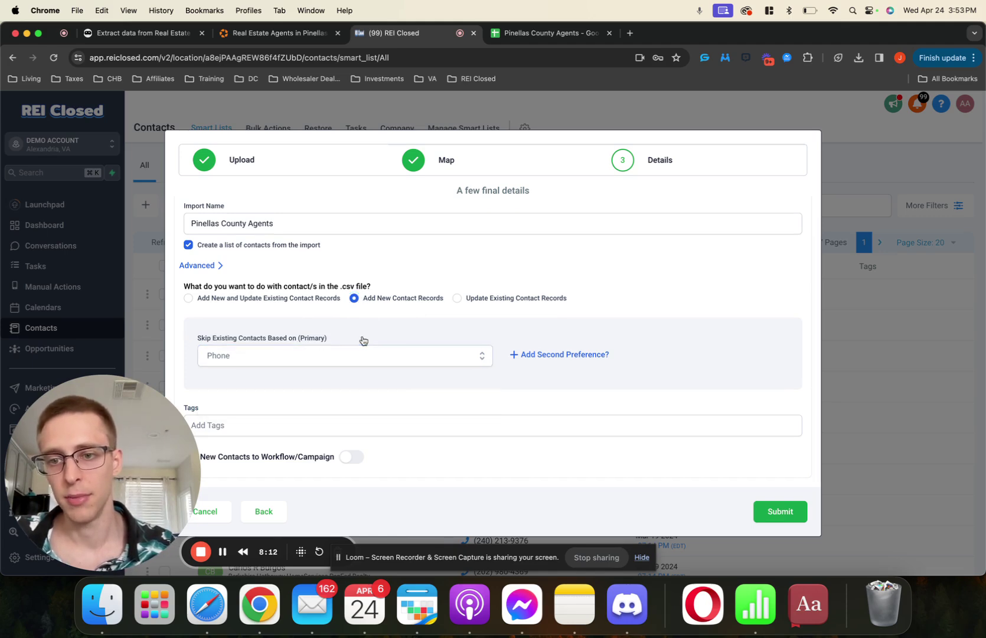
- Leave the import's tags empty and submit the Pinellas County Agents import
click(288, 434)
text(PIn)
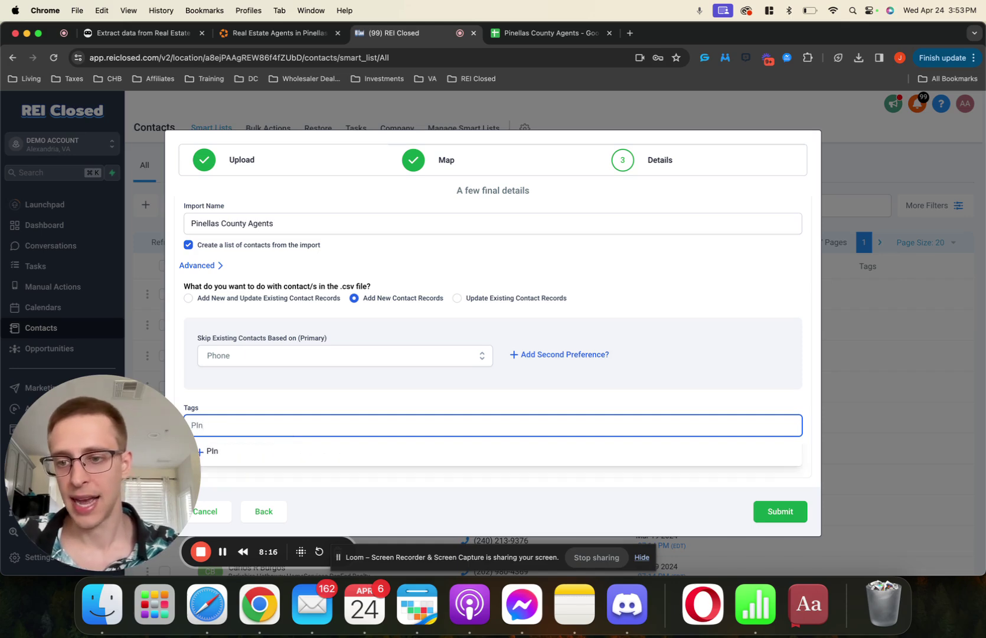
key(BackSpace)
key(BackSpace)
key(BackSpace)
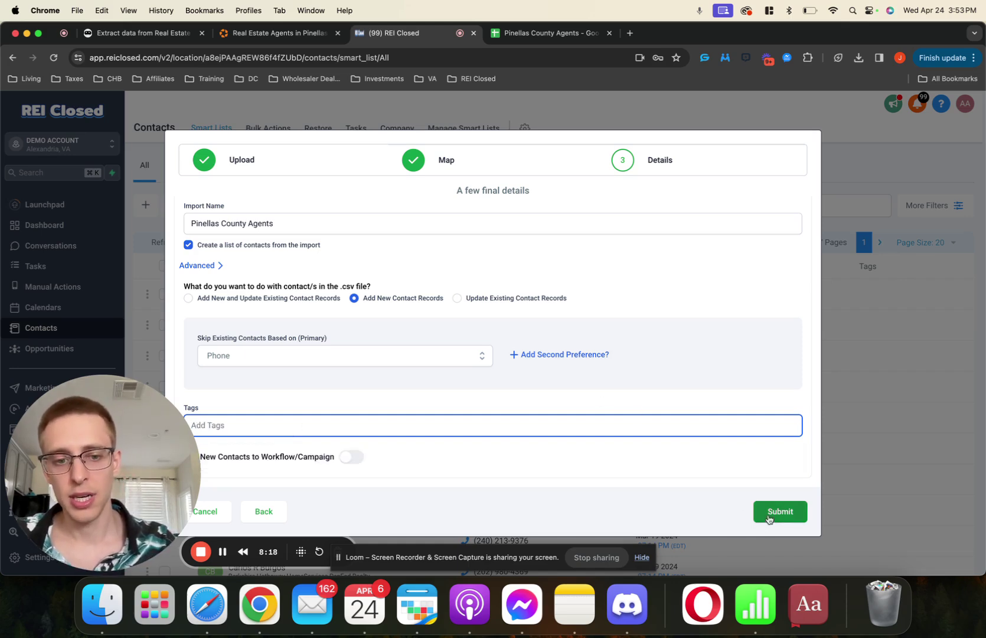
click(772, 513)
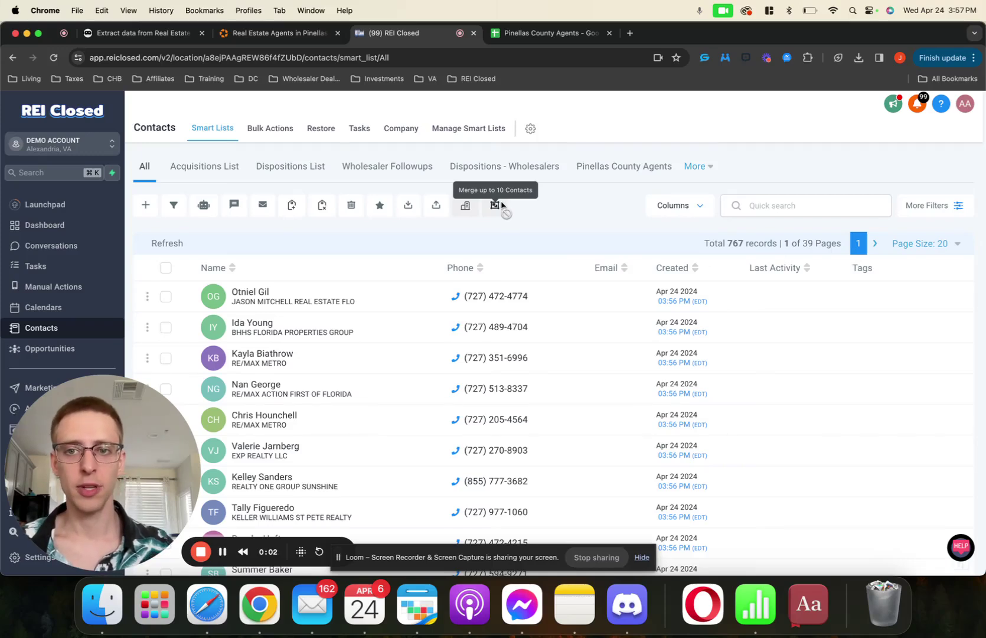
- Check the Pinellas County Agents import stats in Bulk Actions: 239 created, 11 errors
click(264, 131)
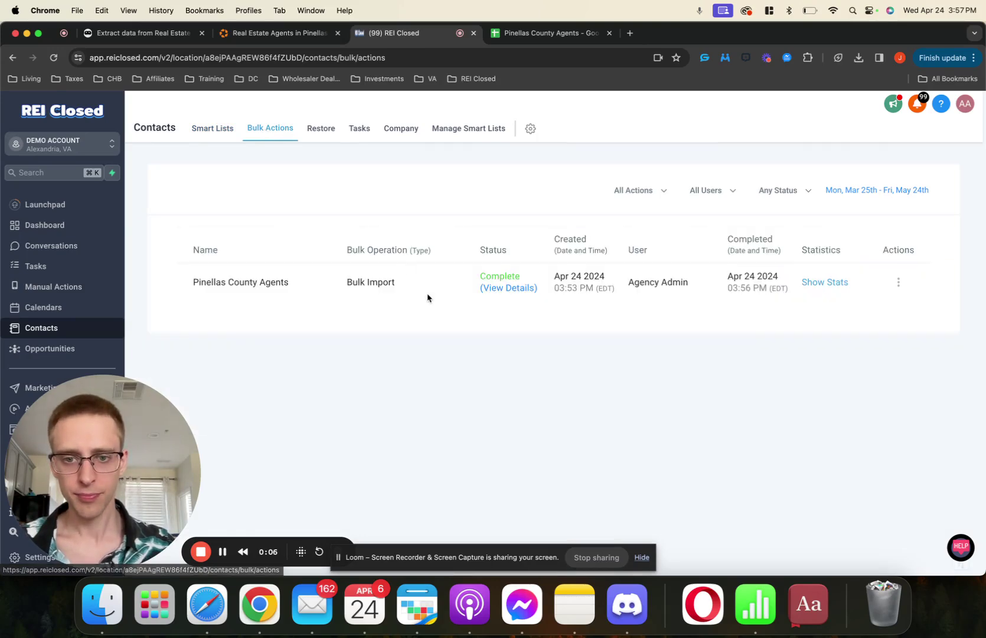
double_click(495, 276)
click(509, 290)
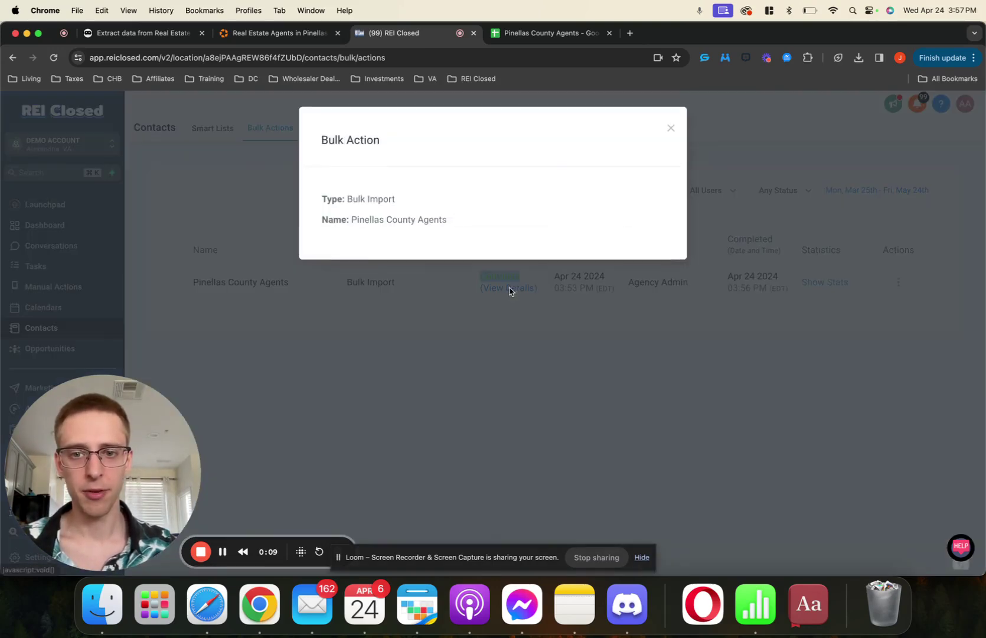
click(670, 129)
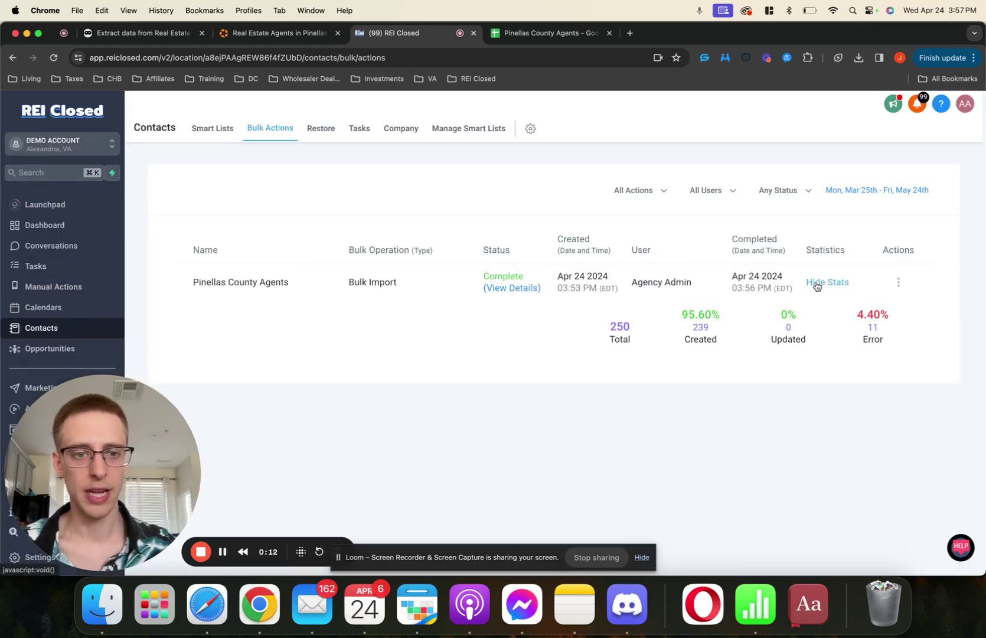
drag(690, 330, 710, 331)
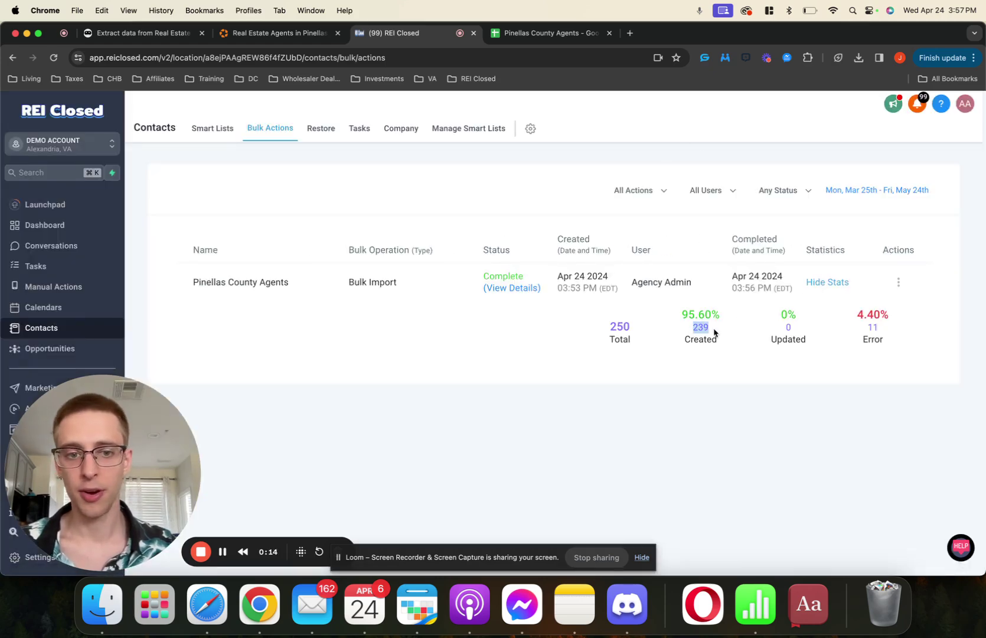
drag(865, 328, 886, 329)
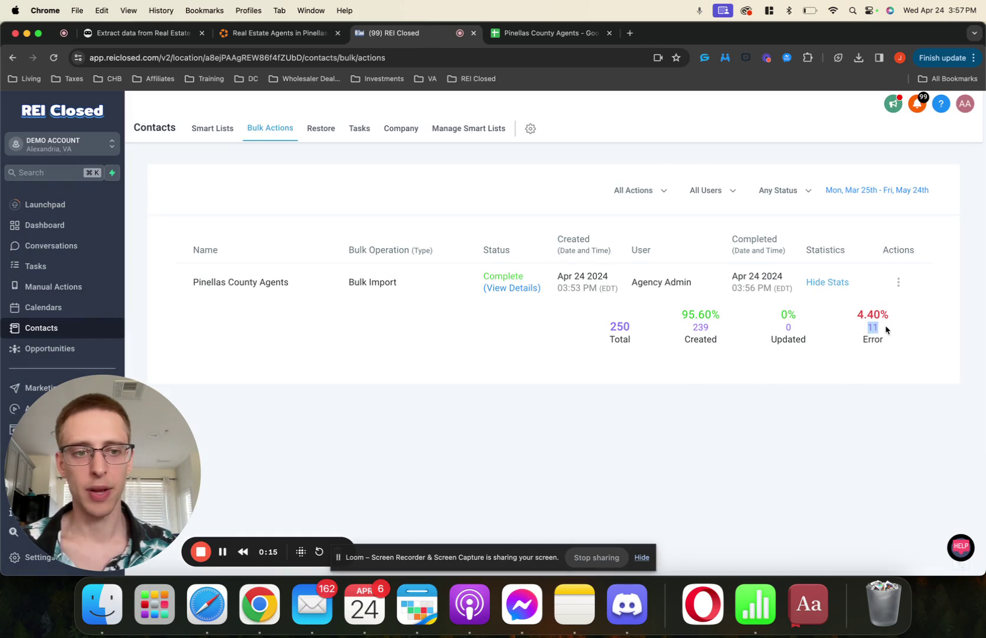
- Review the import's error log, then close it
click(897, 283)
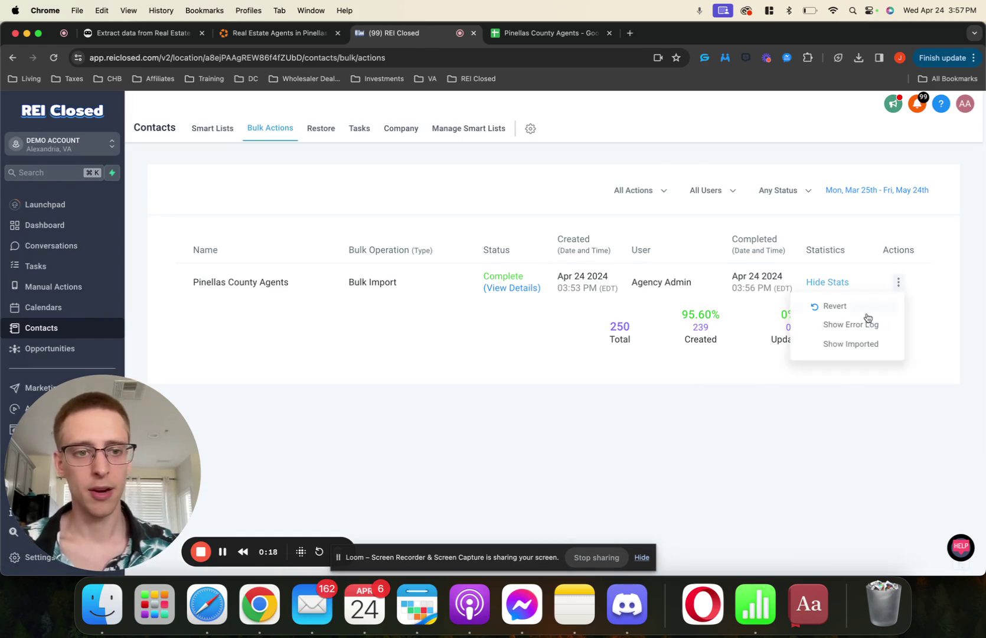
click(851, 324)
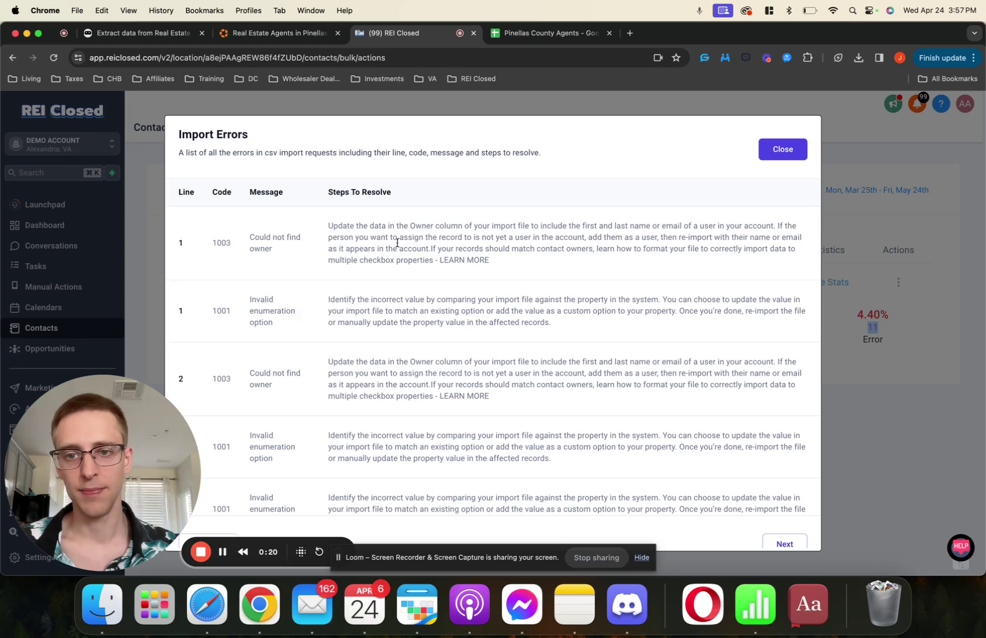
scroll(443, 348, down, 5)
scroll(443, 349, up, 5)
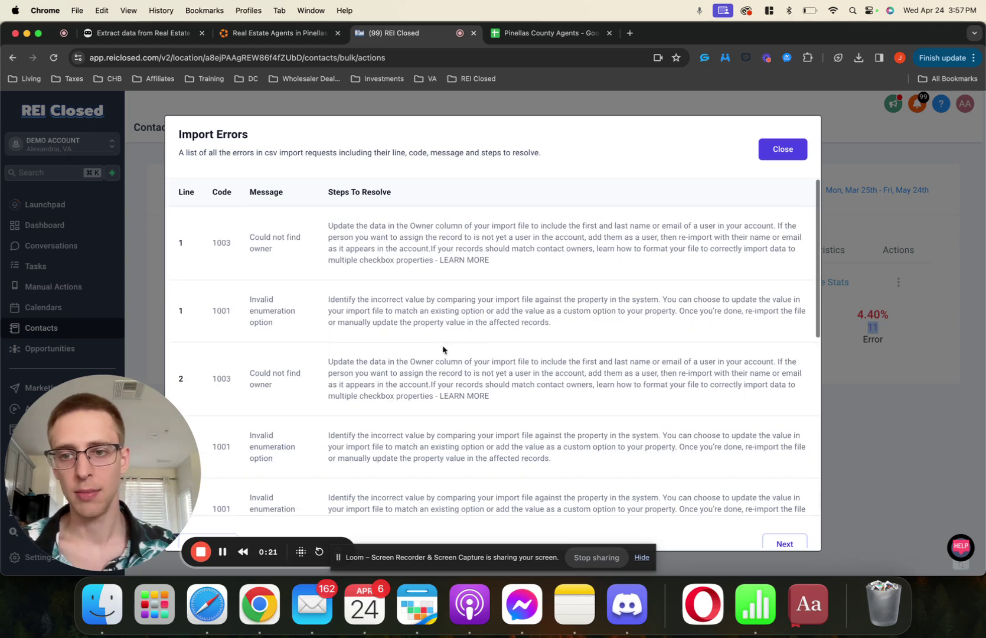
click(777, 155)
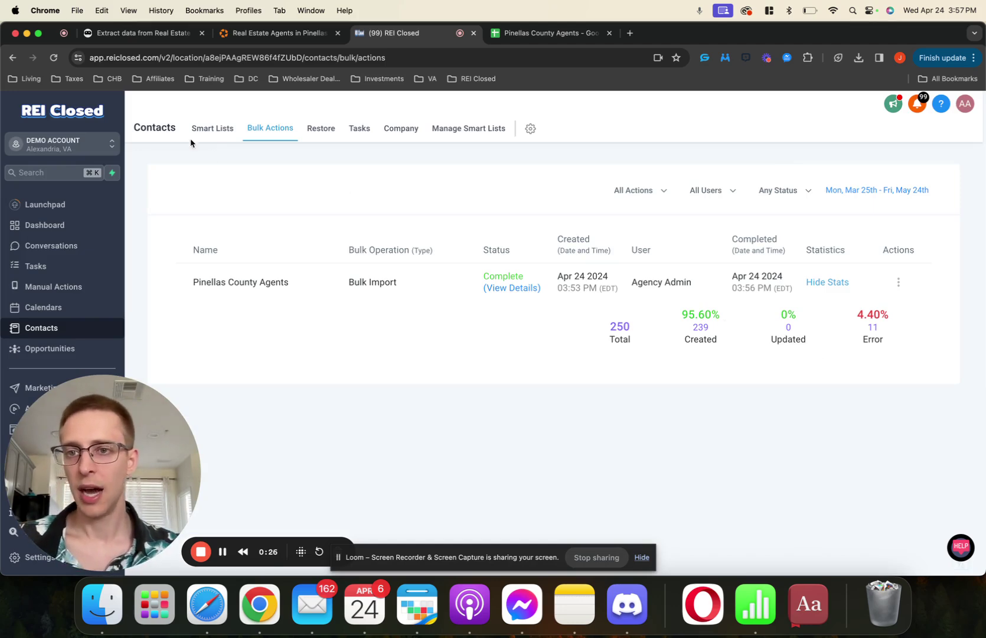
- Open the Pinellas County Agents smart list of 239 records and its first agent's contact
click(215, 129)
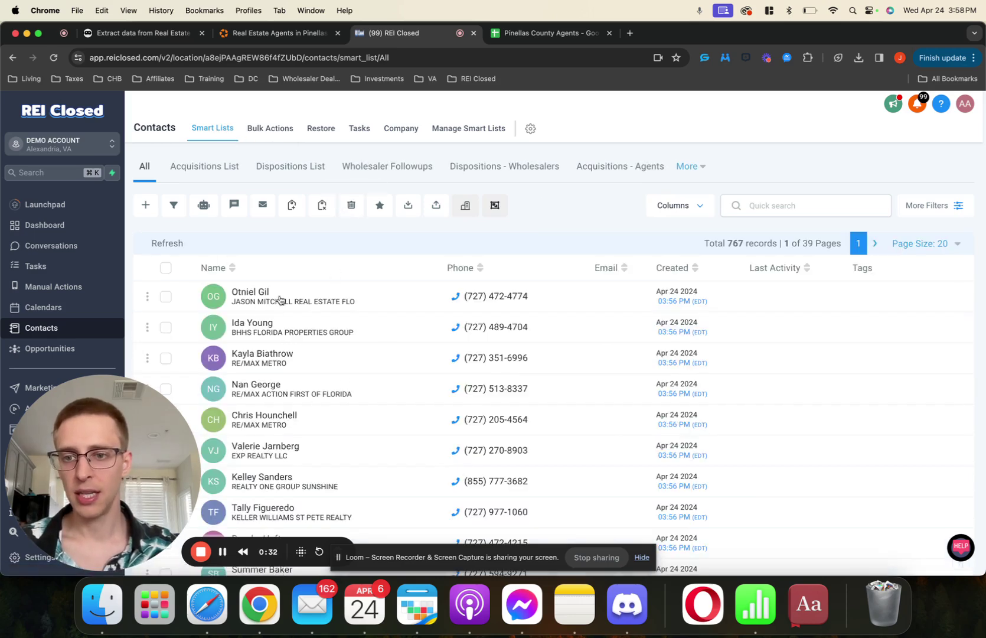
click(702, 169)
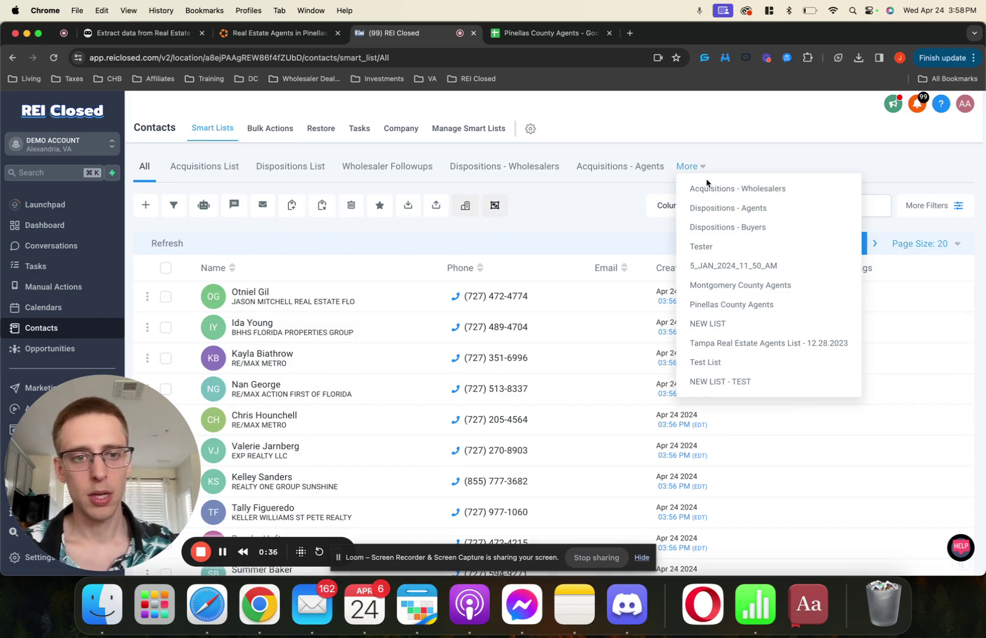
click(768, 302)
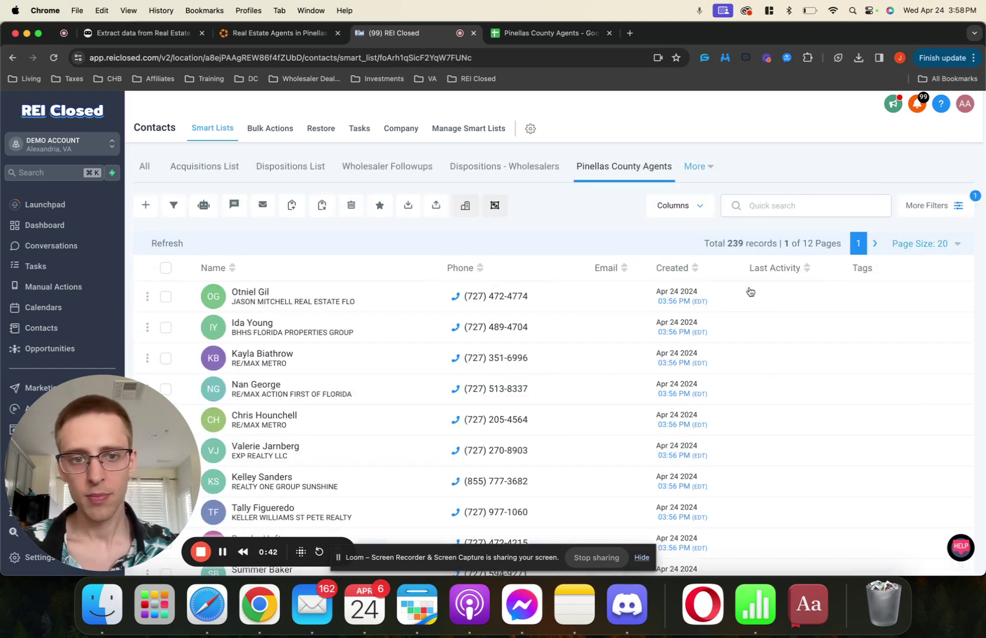
drag(727, 243, 742, 244)
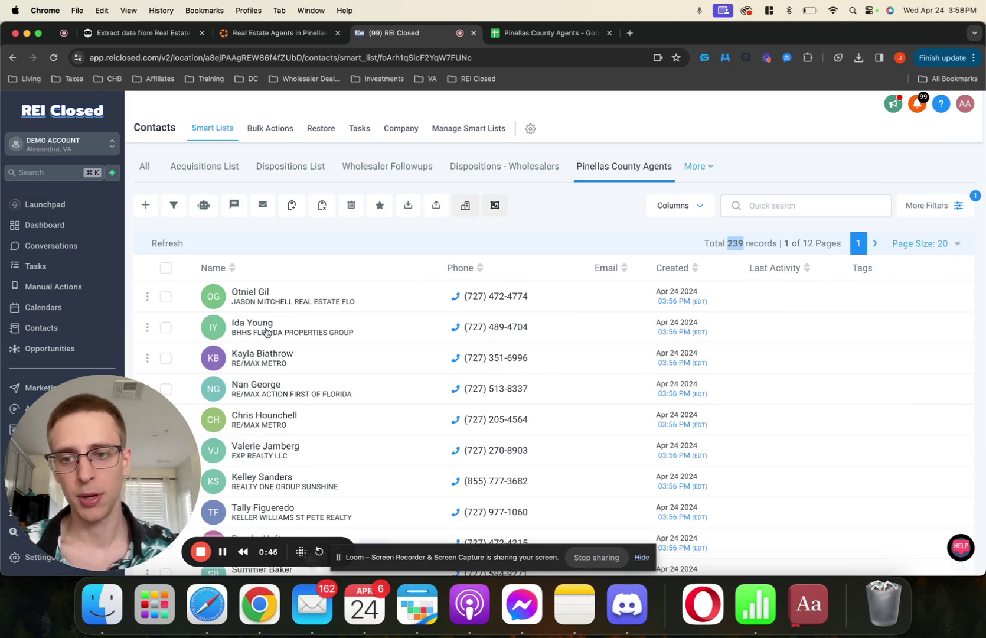
click(265, 296)
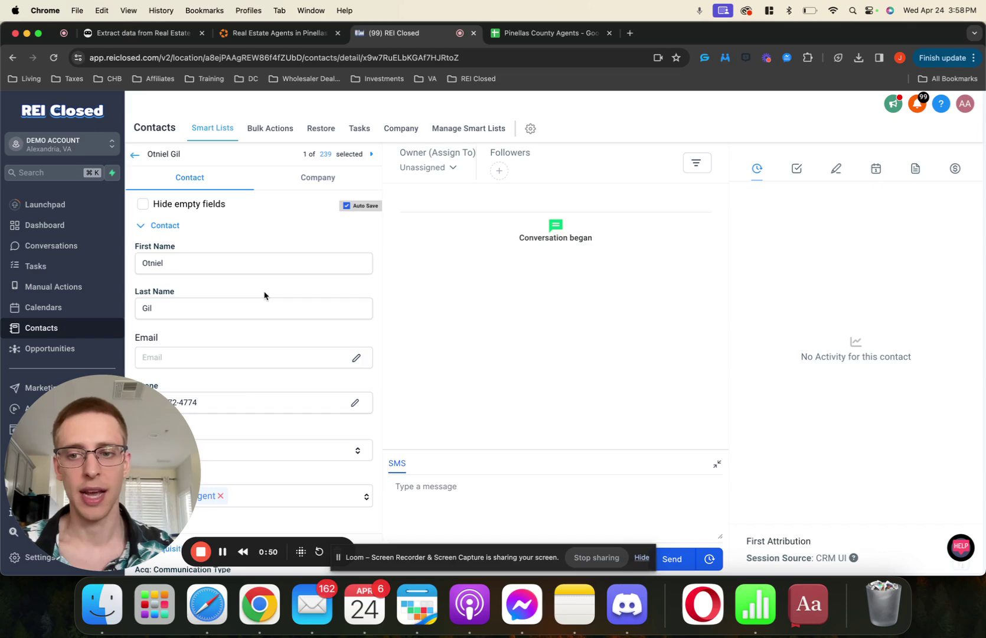
- Review the agent's fields, leave the owner unassigned, and return to the Pinellas County Agents list
scroll(264, 294, down, 5)
scroll(264, 293, up, 1)
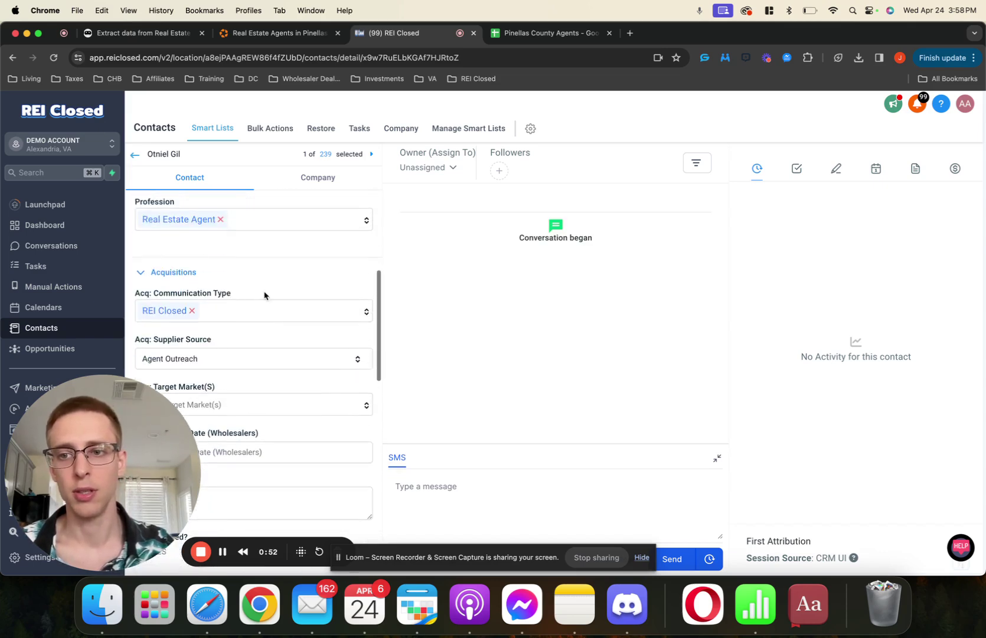
scroll(221, 311, down, 2)
scroll(221, 311, down, 1)
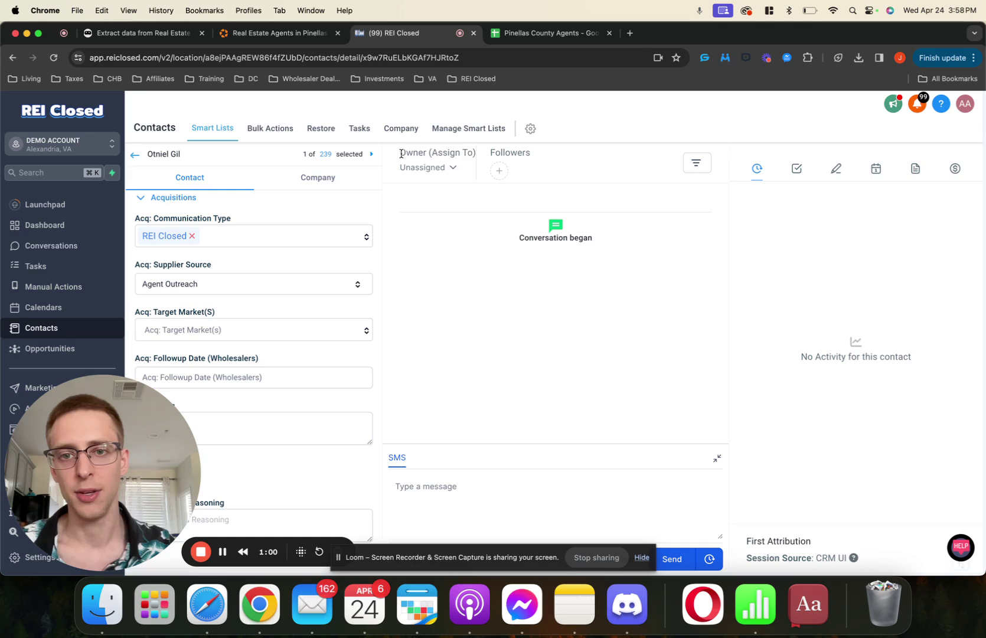
drag(402, 154, 464, 174)
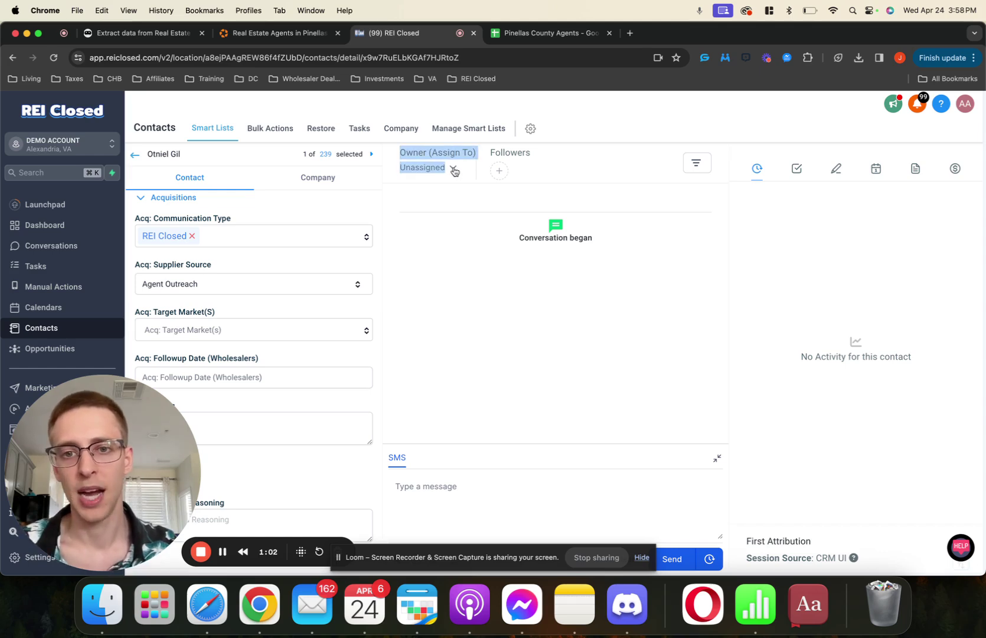
click(456, 168)
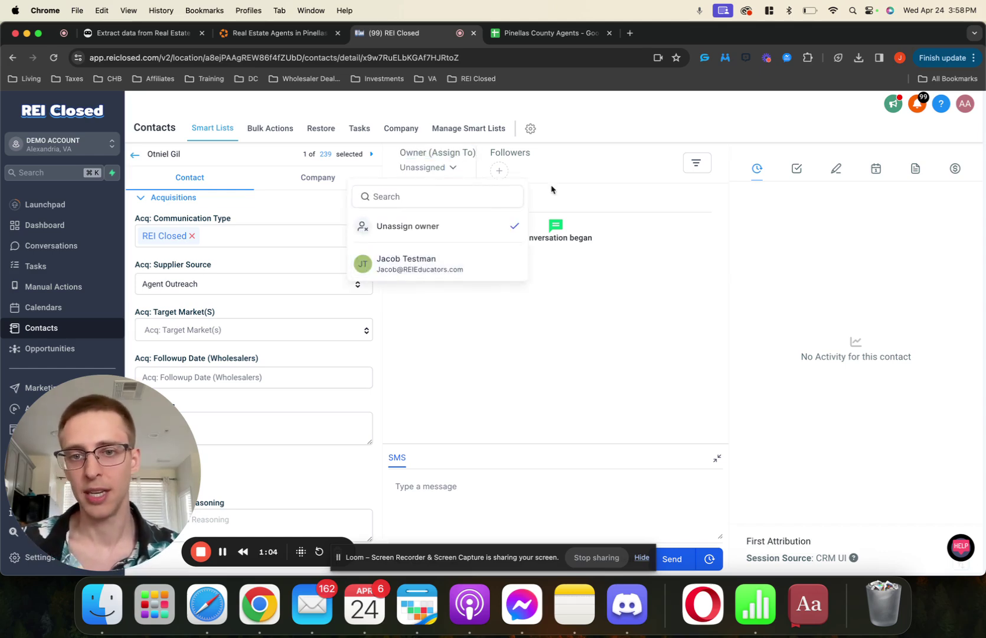
click(579, 166)
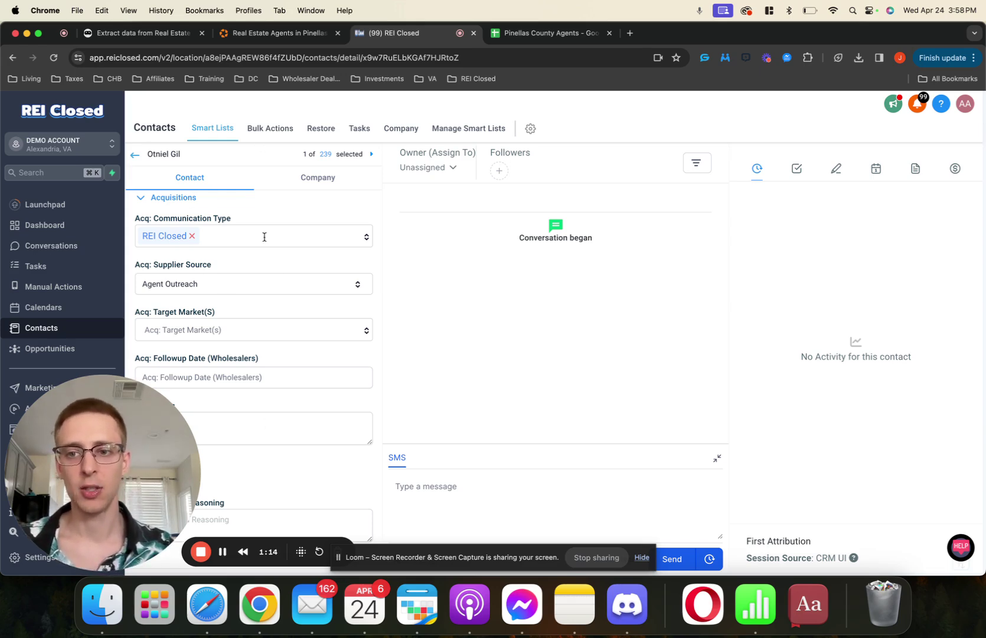
click(134, 156)
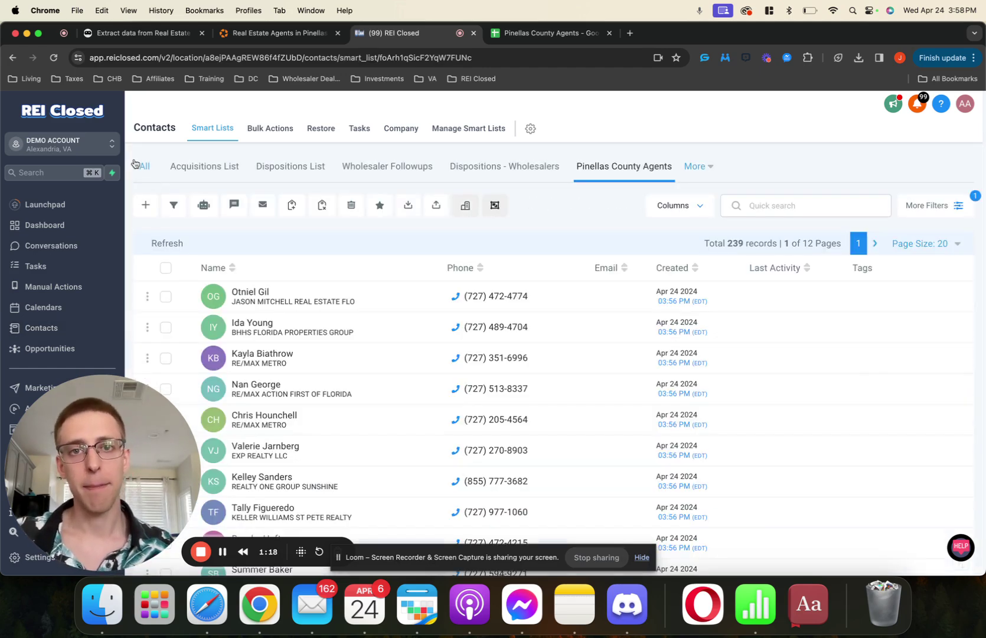